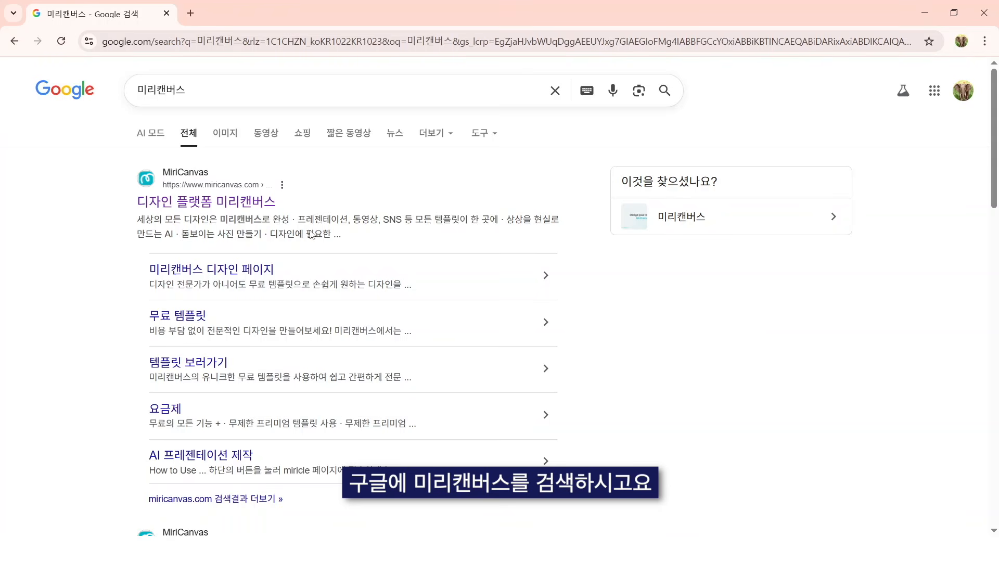
Step: Open the MiriCanvas site from the search results and sign up with a Google account
click(252, 202)
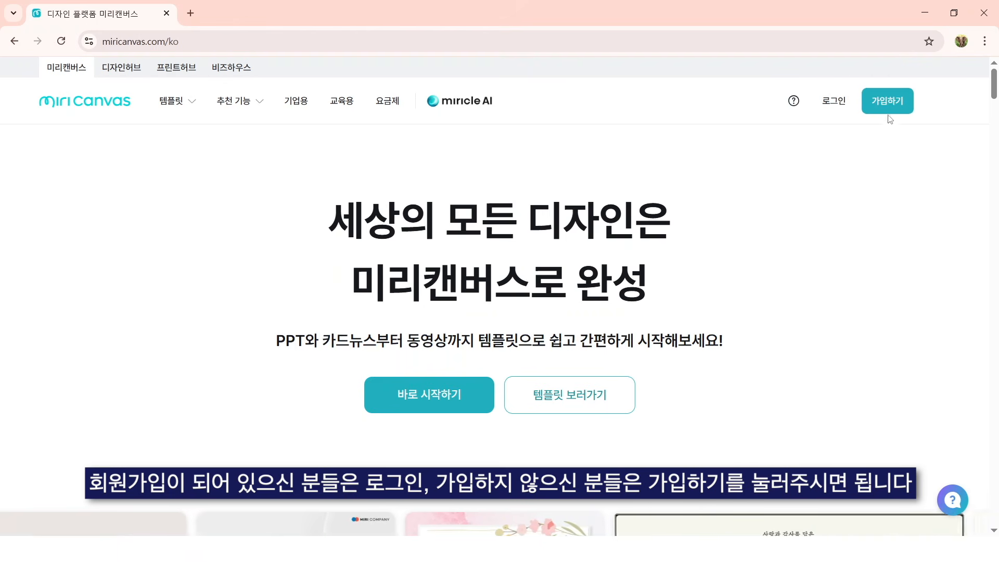
click(878, 101)
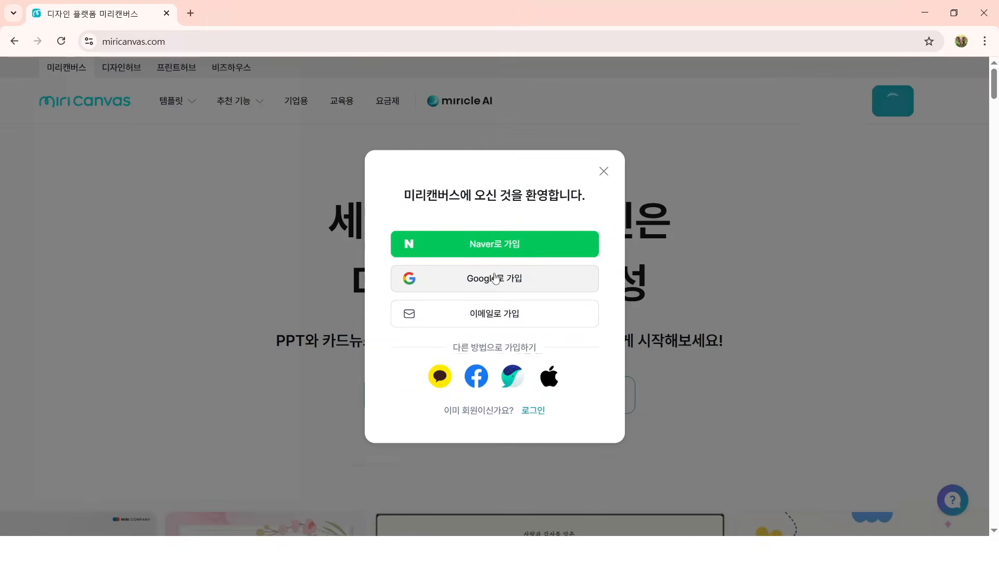
click(494, 279)
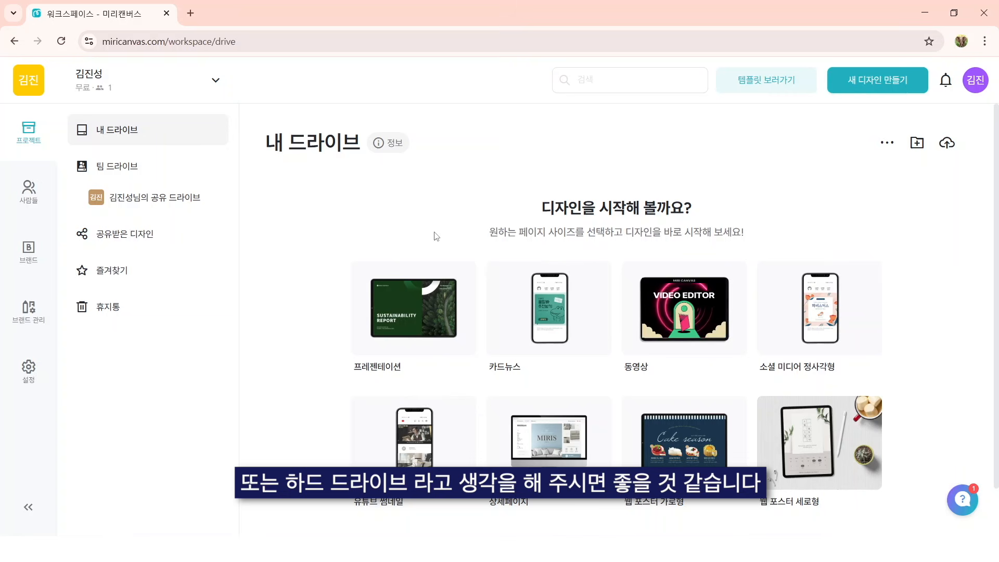
Step: Create a new general design (일반 디자인 만들기) in the new editor
click(897, 81)
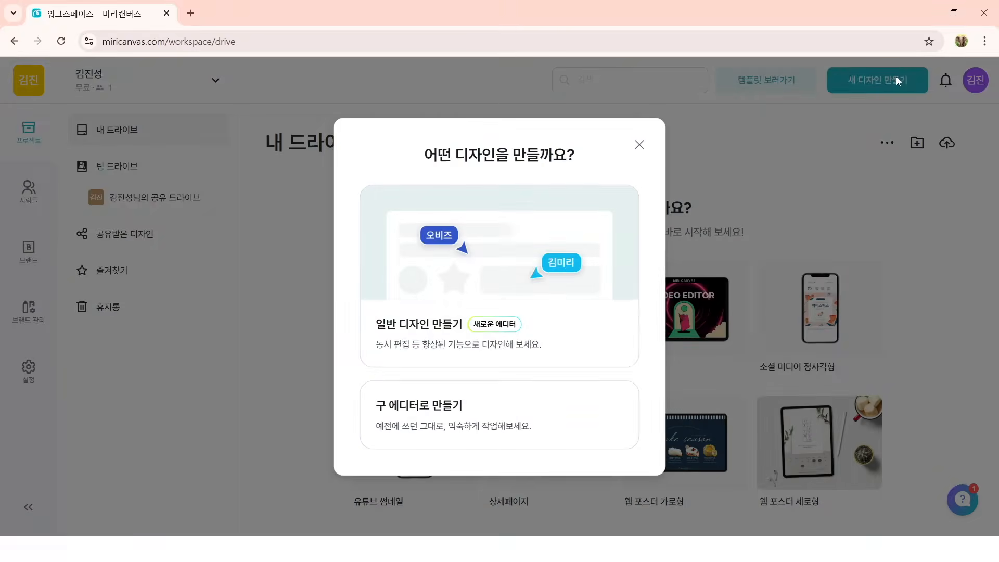
click(581, 311)
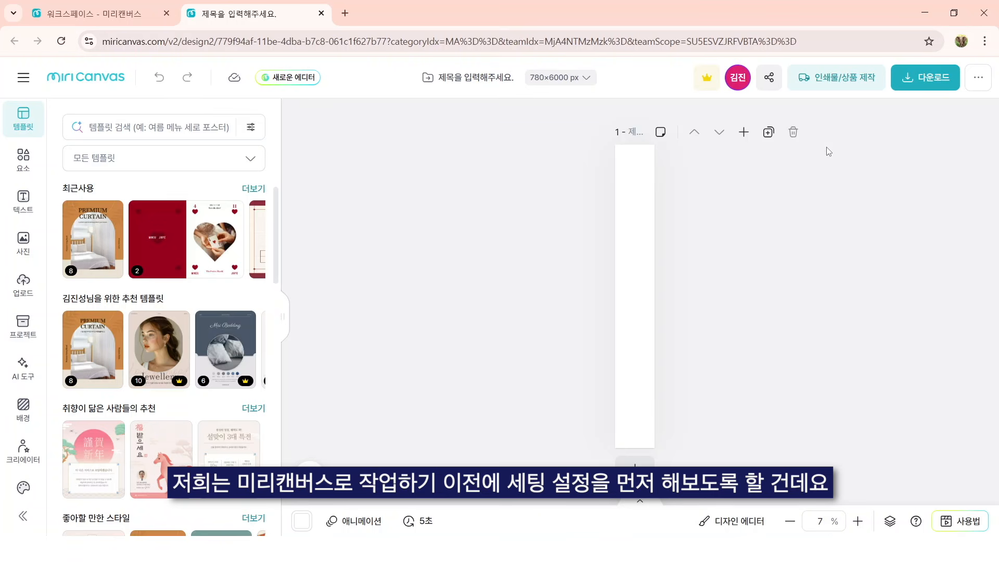
Step: Turn on guide display (안내선 표시) and the layer order view (레이어 순서) for the editor
click(20, 78)
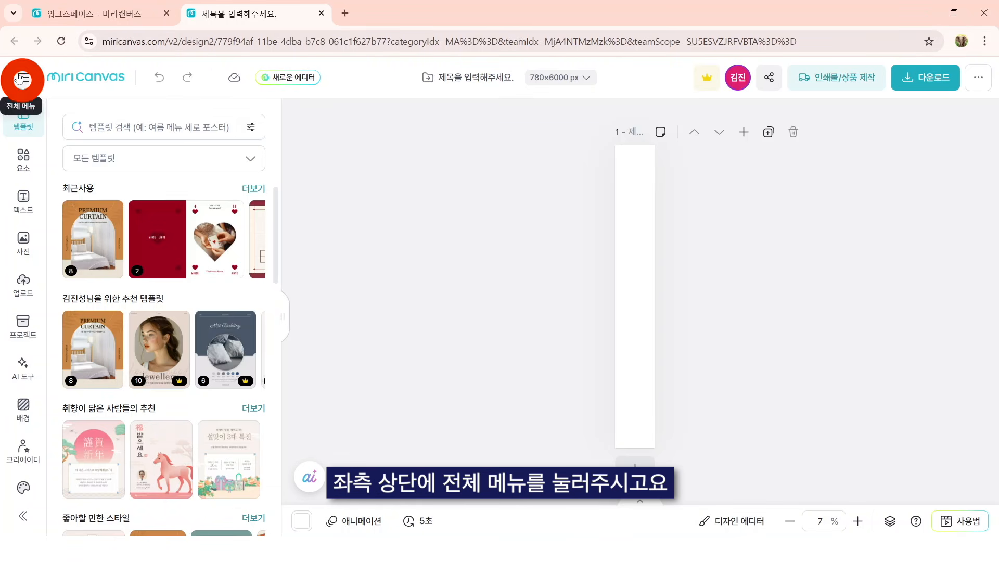
mouse_move(95, 404)
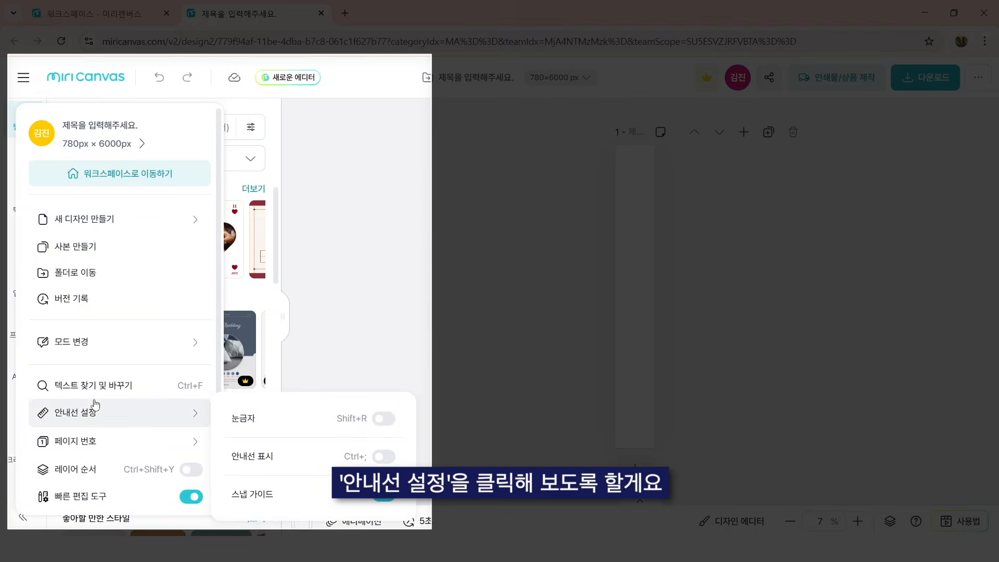
click(73, 412)
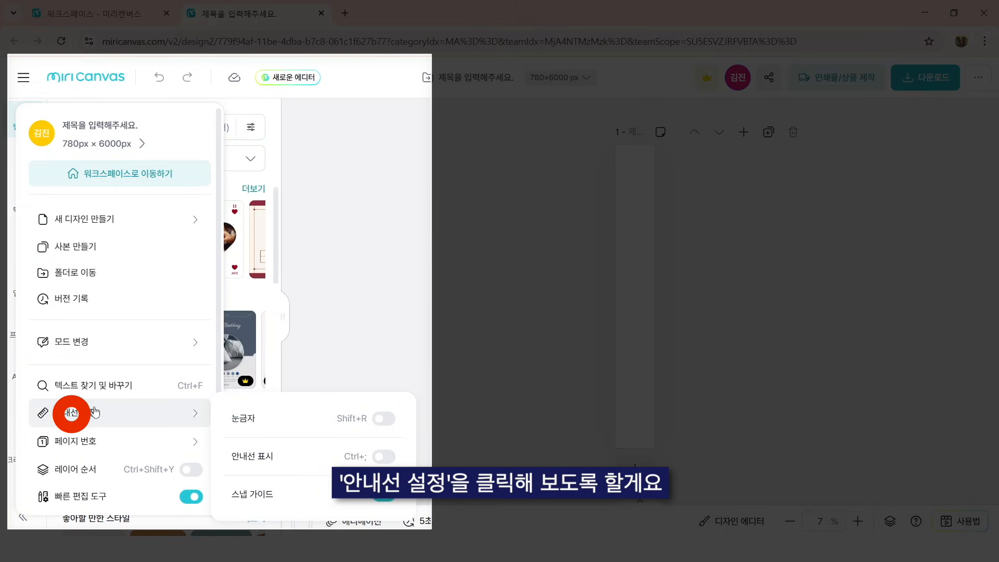
click(384, 456)
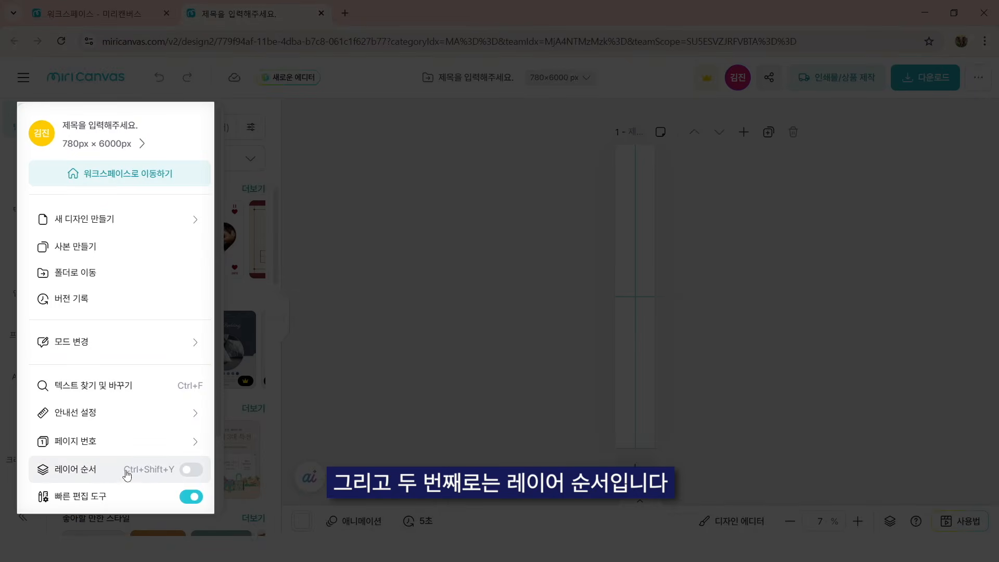
click(194, 471)
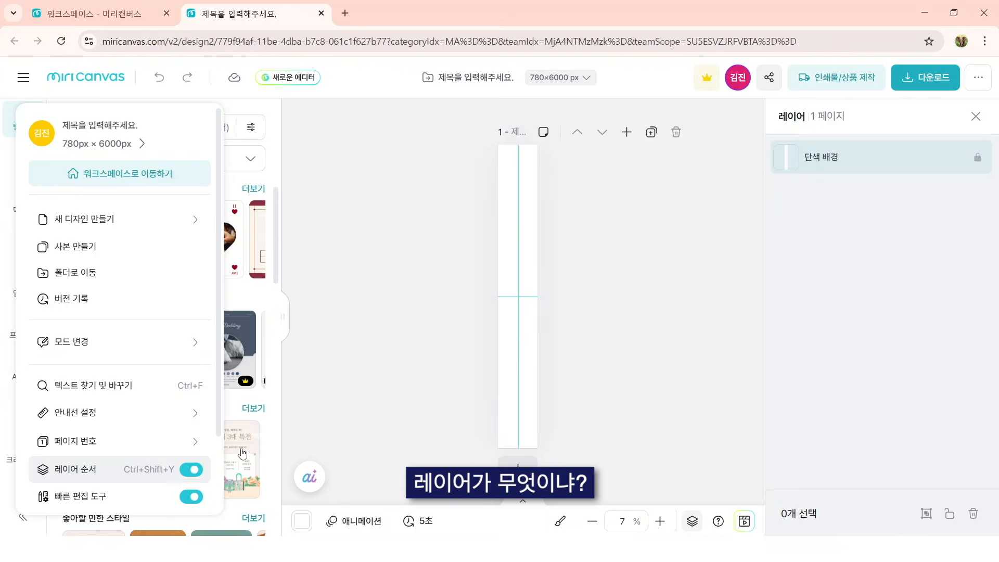
click(361, 392)
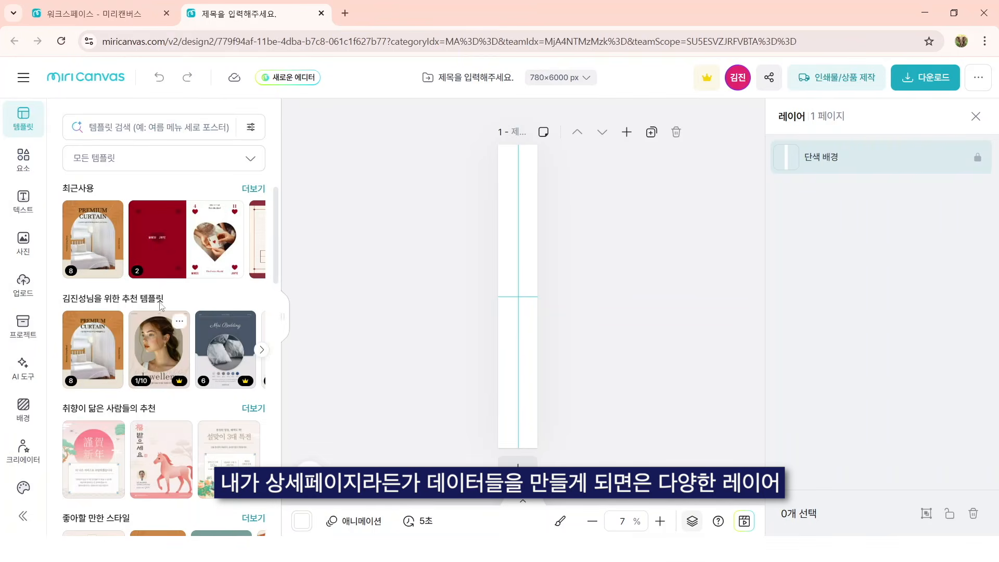
Step: Apply the pink 謹賀新年 template from the recommended templates to the page, keeping the fit option (맞추기)
scroll(107, 307, down, 3)
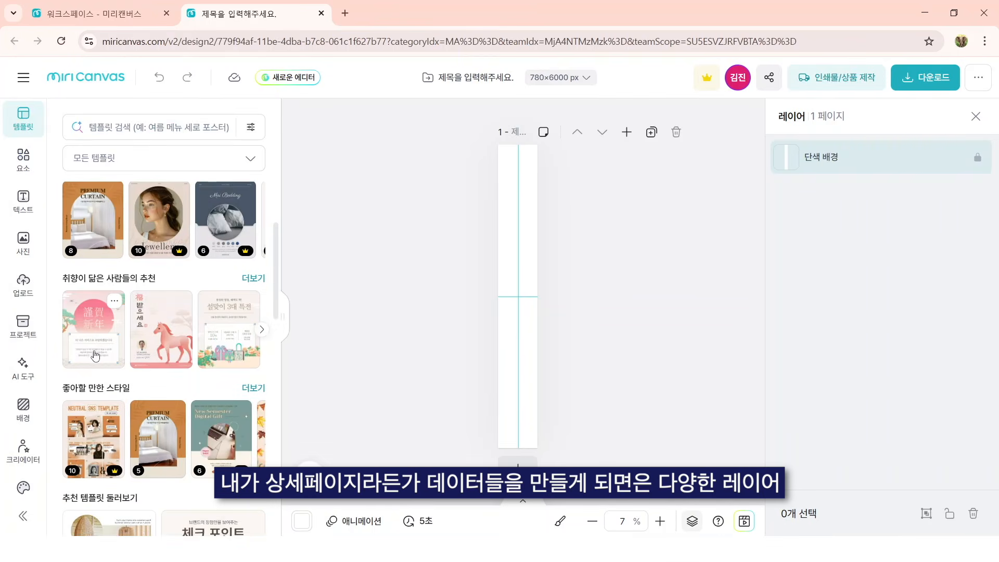
click(95, 356)
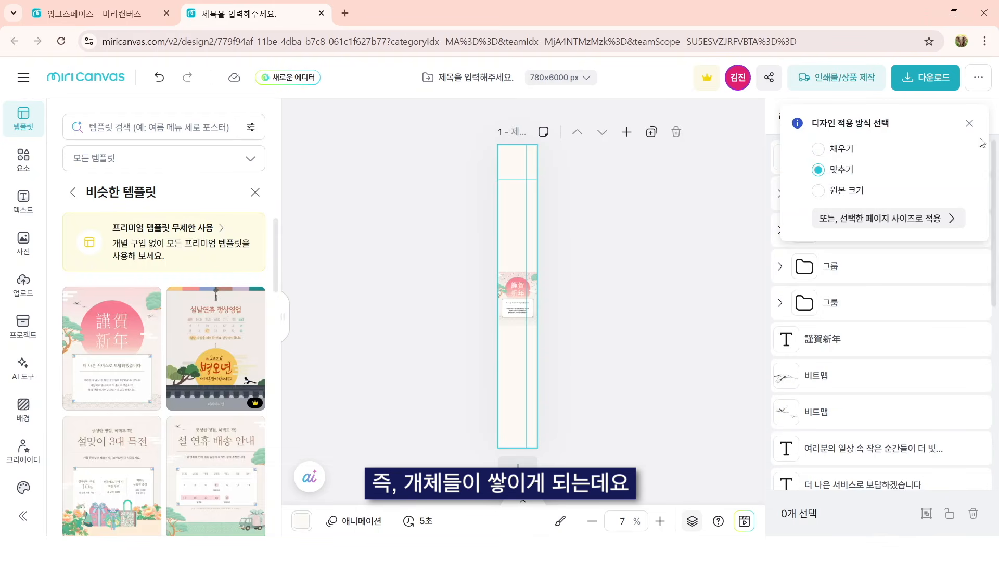
click(969, 123)
Step: Select the 謹賀新年 title, the 더 나은 서비스로 보답하겠습니다 text, the cloud illustration and the tree bitmap one after another through their layers
click(802, 341)
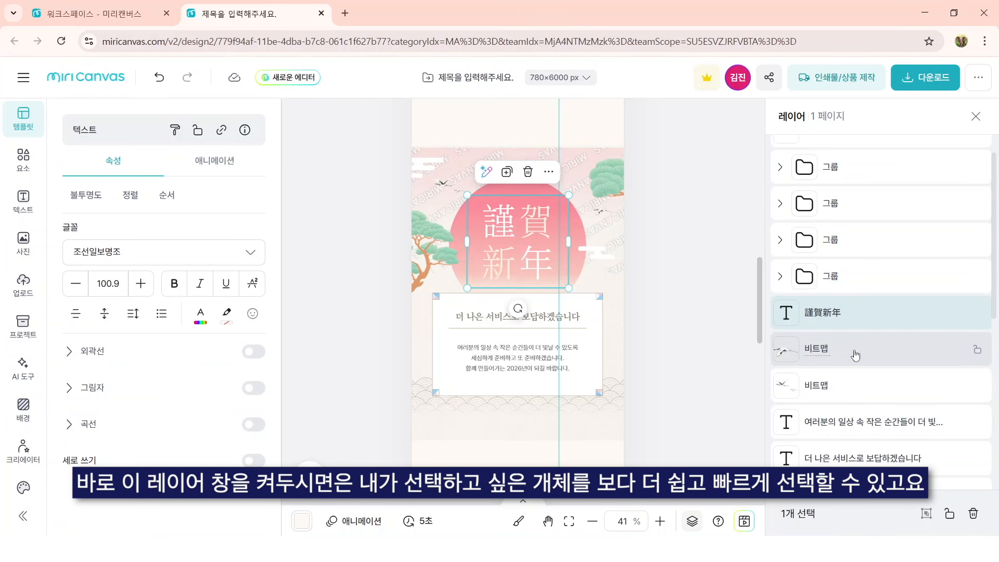
click(902, 415)
click(906, 363)
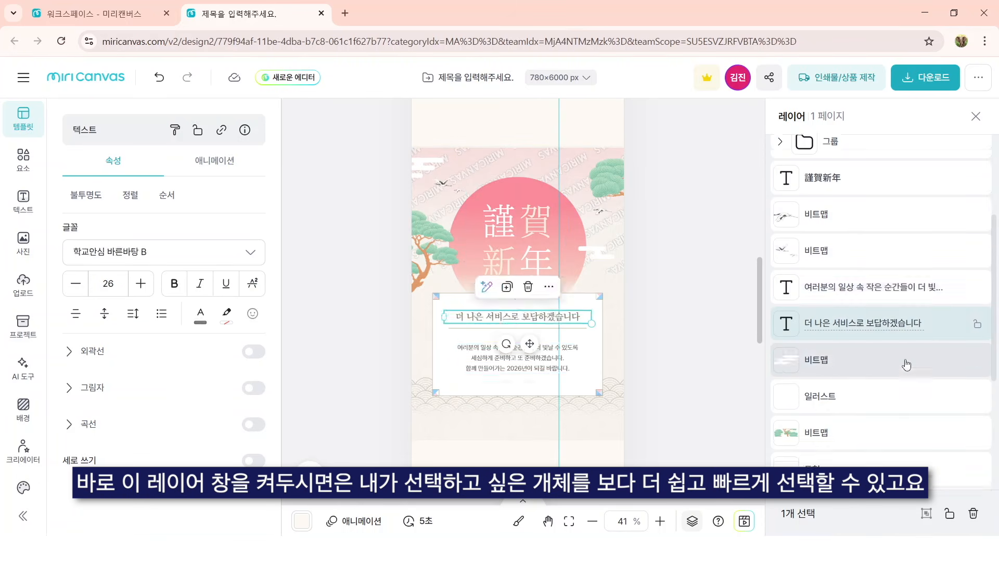
click(896, 390)
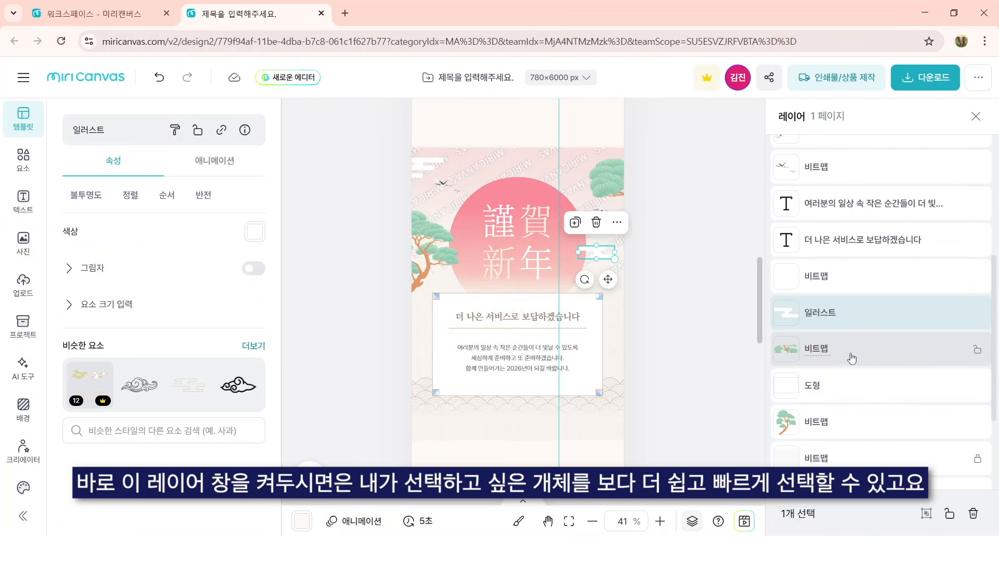
click(853, 358)
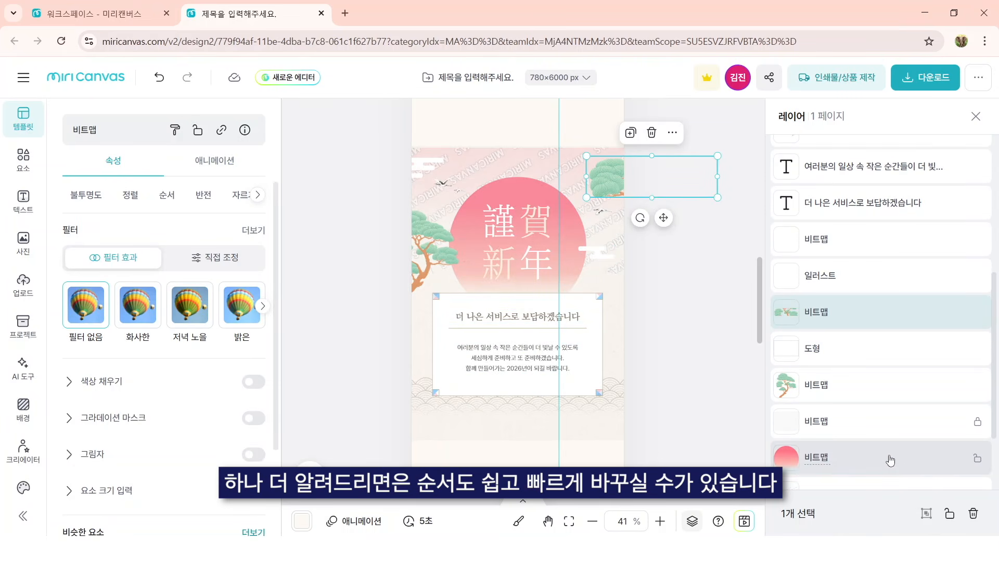
Step: Move the pink circle bitmap layer higher in the layer order
click(910, 460)
drag(910, 460, 865, 228)
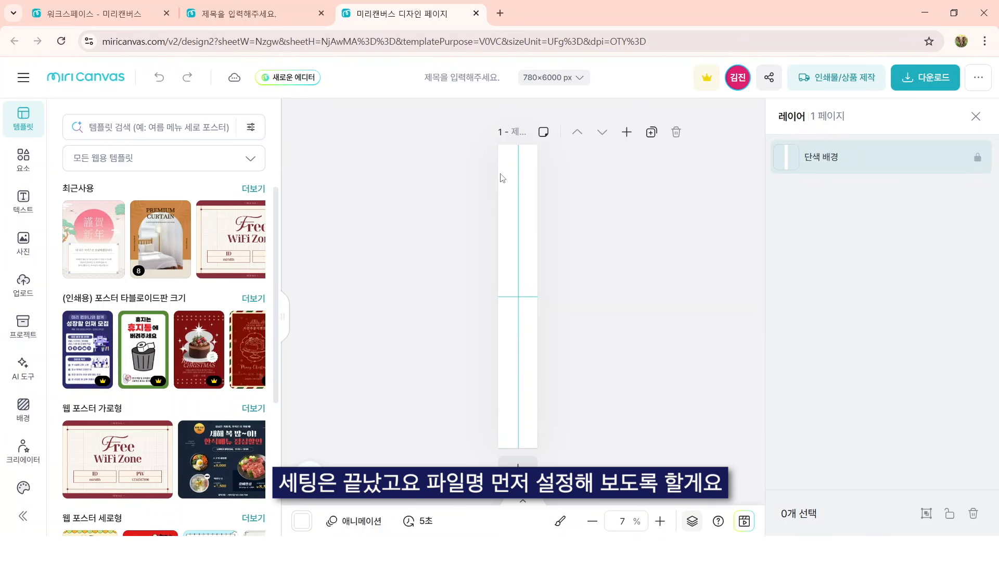
Step: Name the blank 780×6000 px design 로켓 담요 상세페이지
click(463, 78)
key(BackSpace)
text(로켓 담요 새)
text(세페이지)
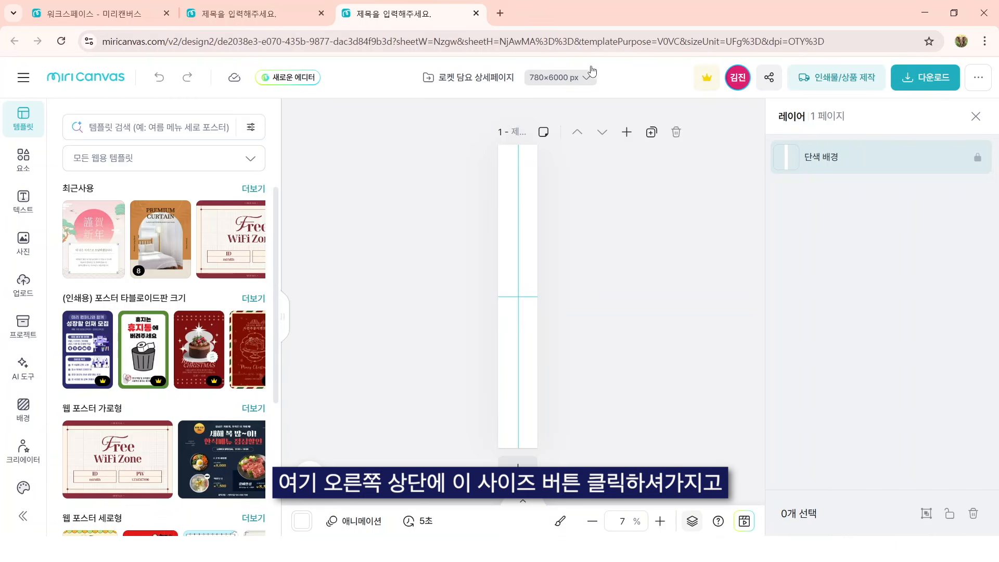
Step: Apply a custom page size of 780 × 6000 px to the design
click(586, 77)
click(599, 173)
click(559, 206)
double_click(560, 206)
key(Tab)
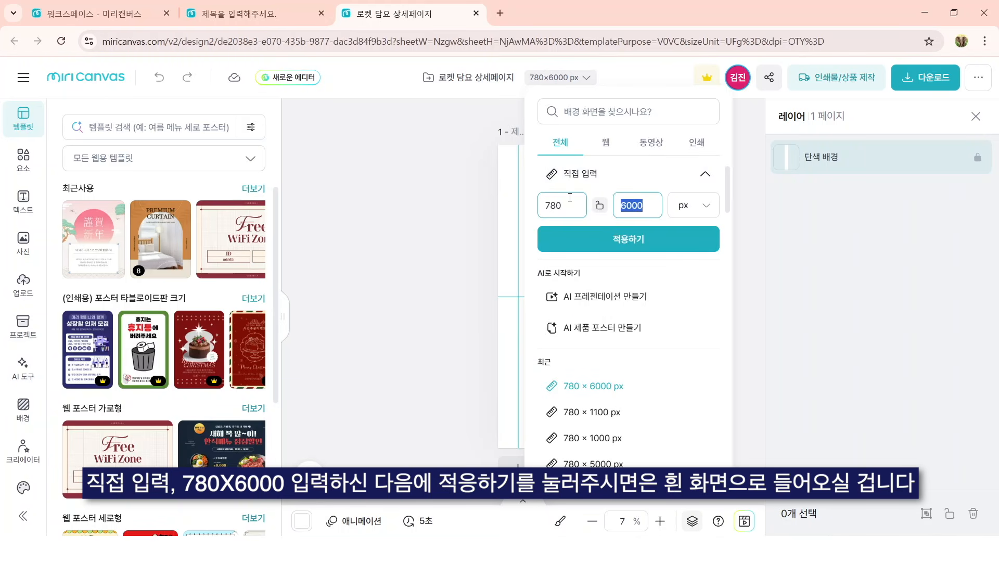
click(665, 251)
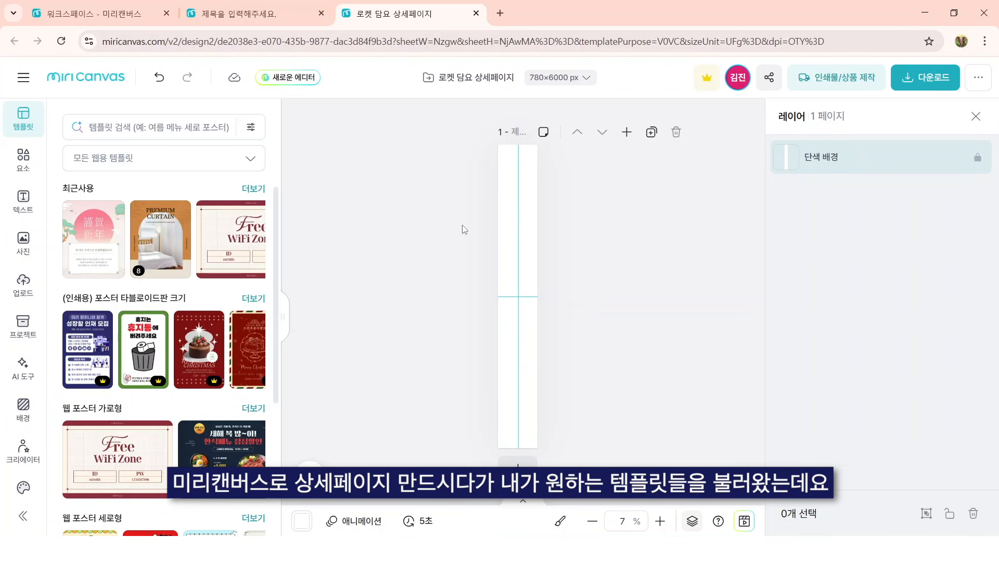
Step: Apply the PREMIUM CURTAIN page of the 베이지 모던 홈 프로모션 포스터 template to the long page
click(183, 219)
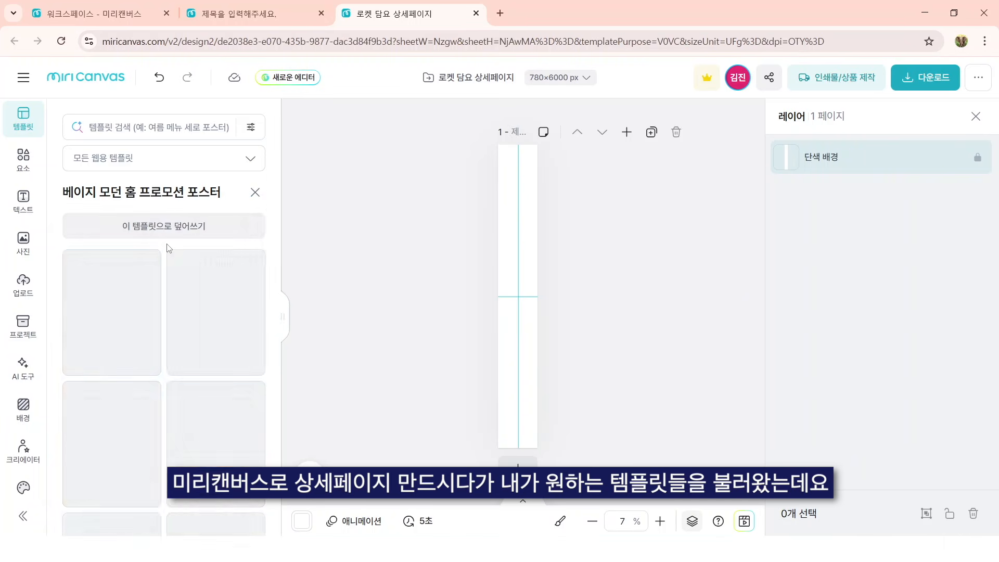
click(186, 220)
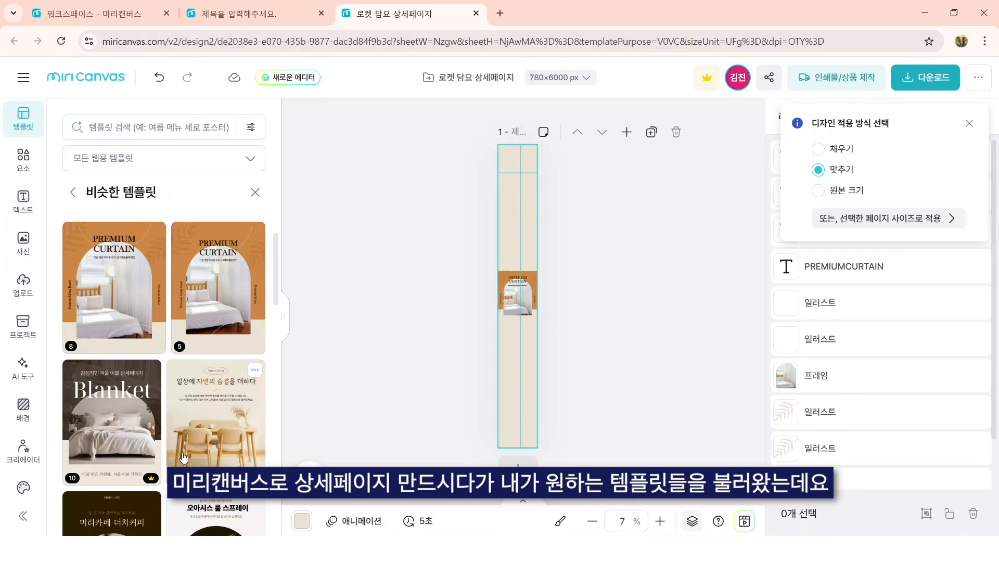
Step: Replace the page content with the first page of the 미리 침구 template from the similar templates
scroll(183, 460, down, 5)
scroll(206, 427, down, 3)
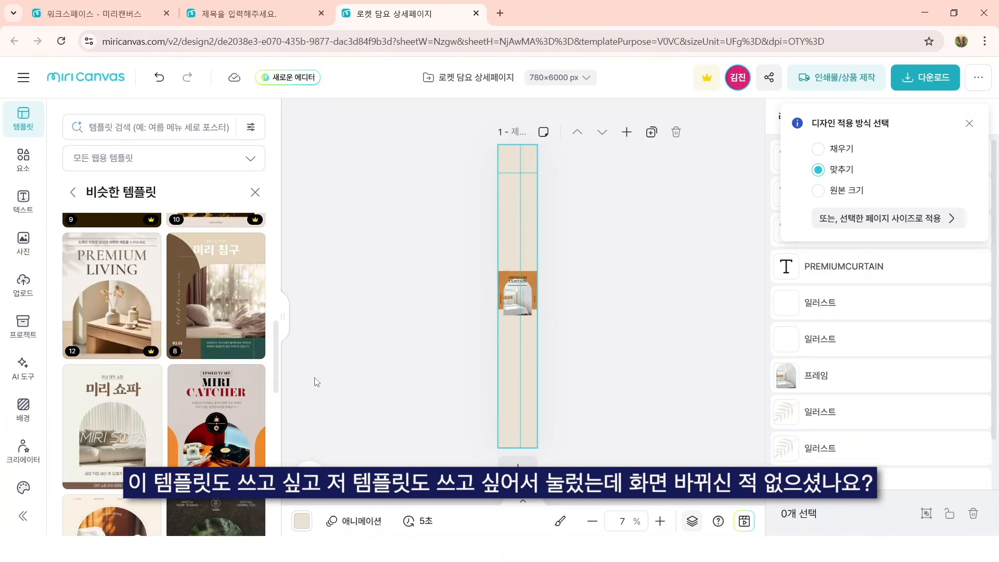
click(179, 346)
click(94, 341)
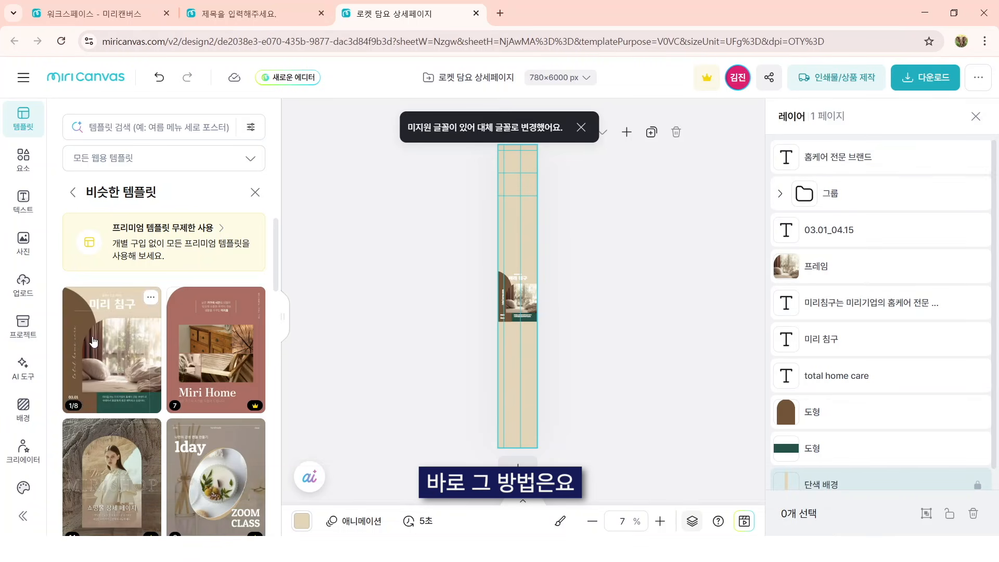
Step: Open the same 로켓 담요 상세페이지 design in a new browser tab using its copied address
click(500, 13)
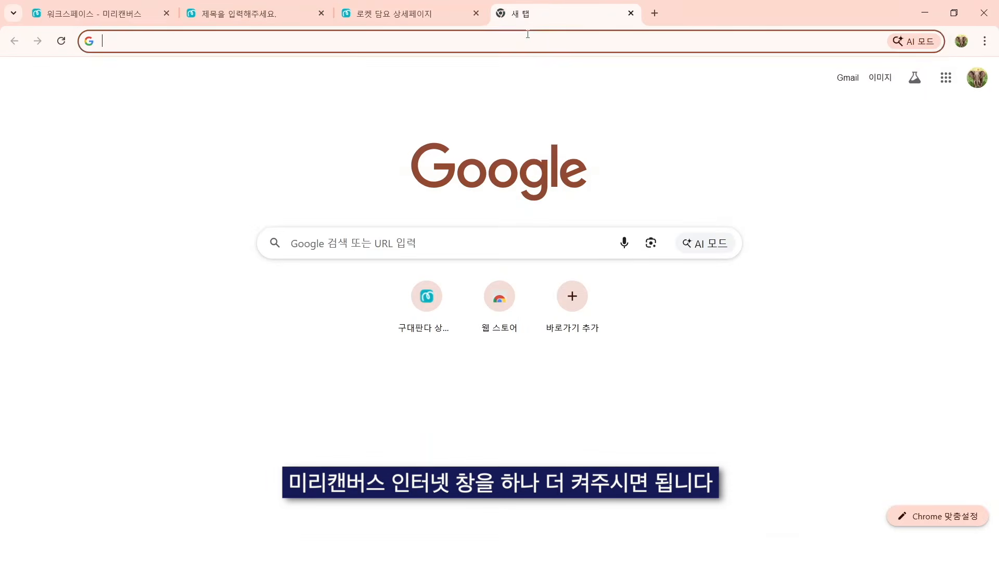
click(527, 37)
key(Return)
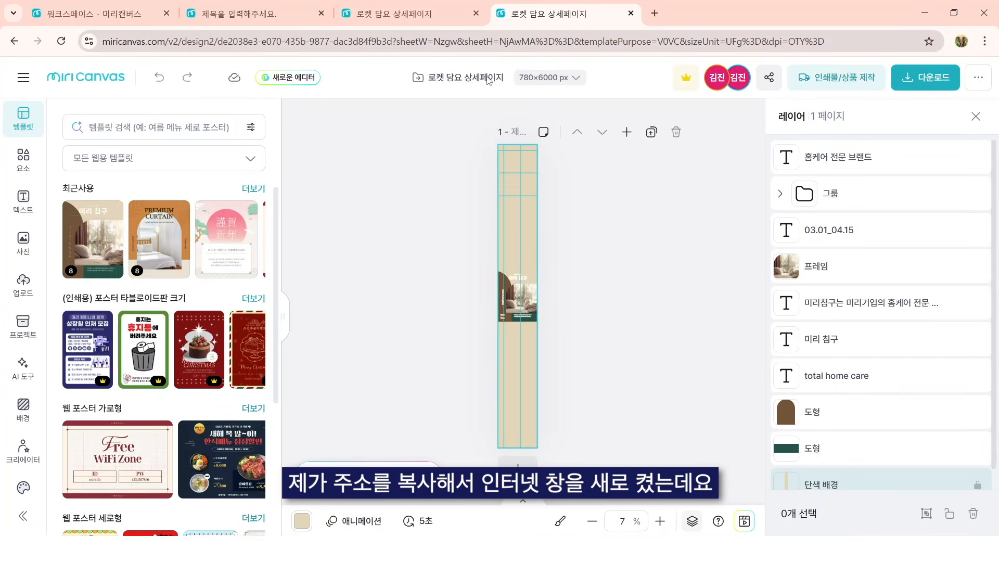
Step: Create a new design from the duplicate tab with a custom size of 780 × 1100 px, and close the duplicate tab
click(23, 78)
click(130, 228)
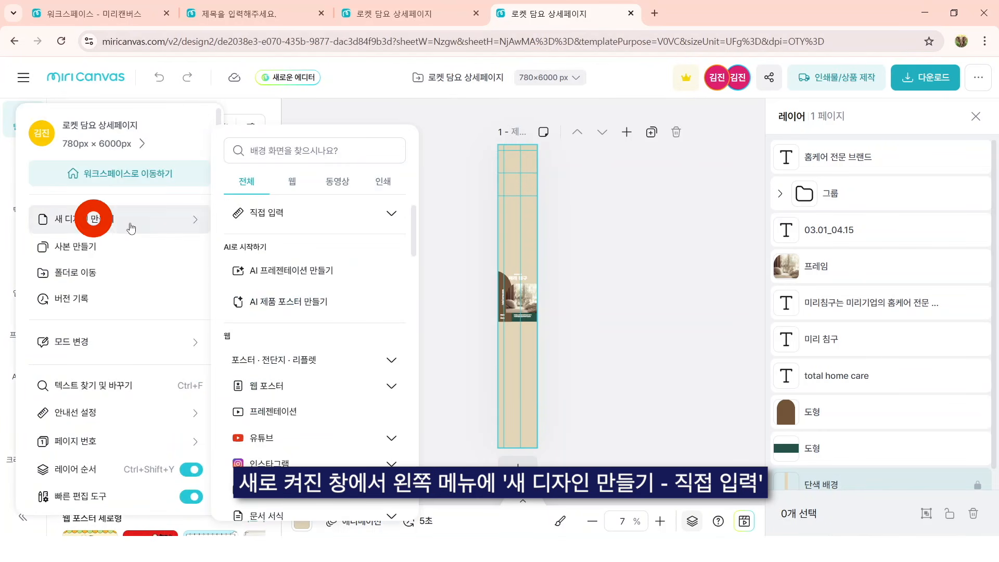
click(267, 212)
click(333, 244)
drag(333, 244, 279, 239)
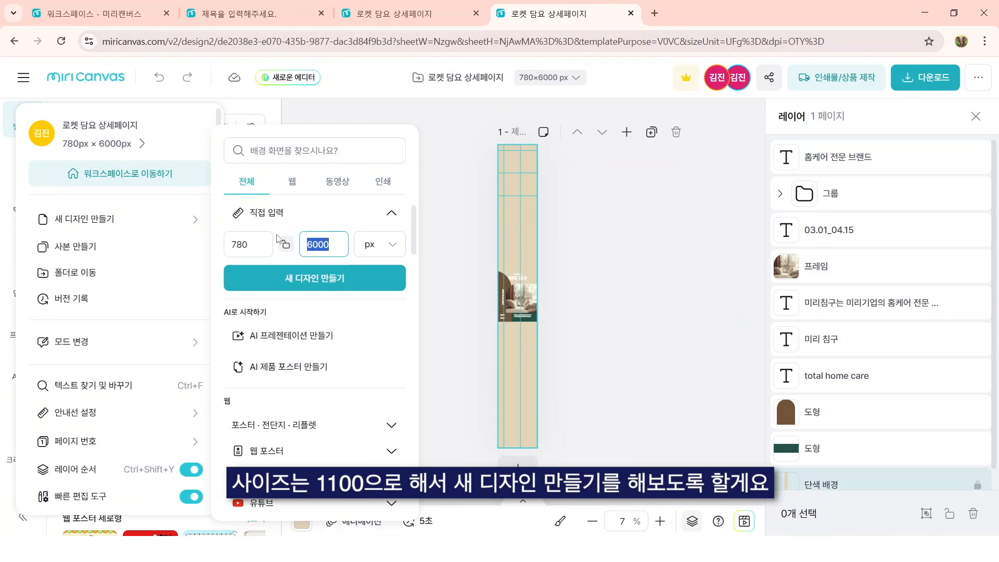
text(1100)
click(384, 284)
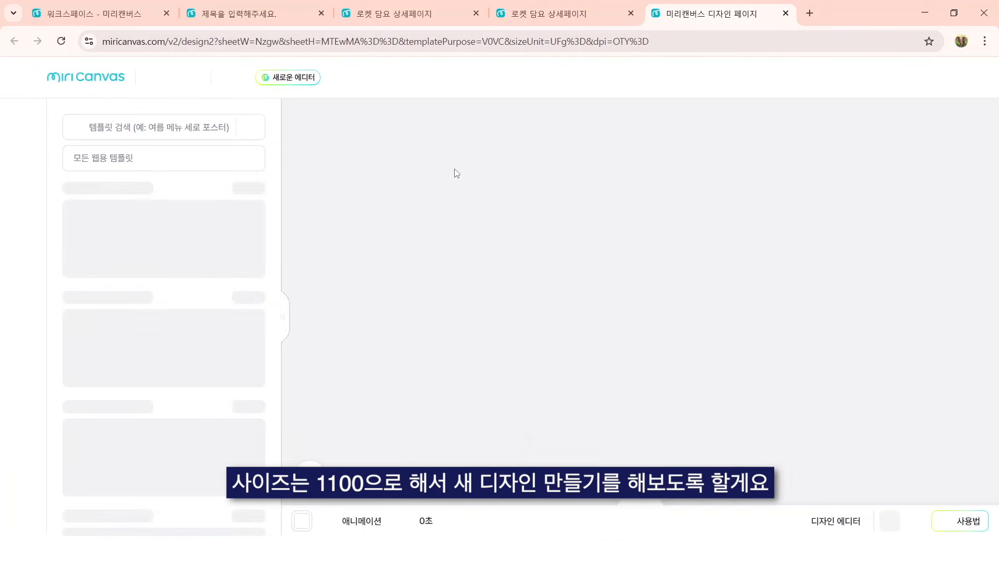
click(631, 13)
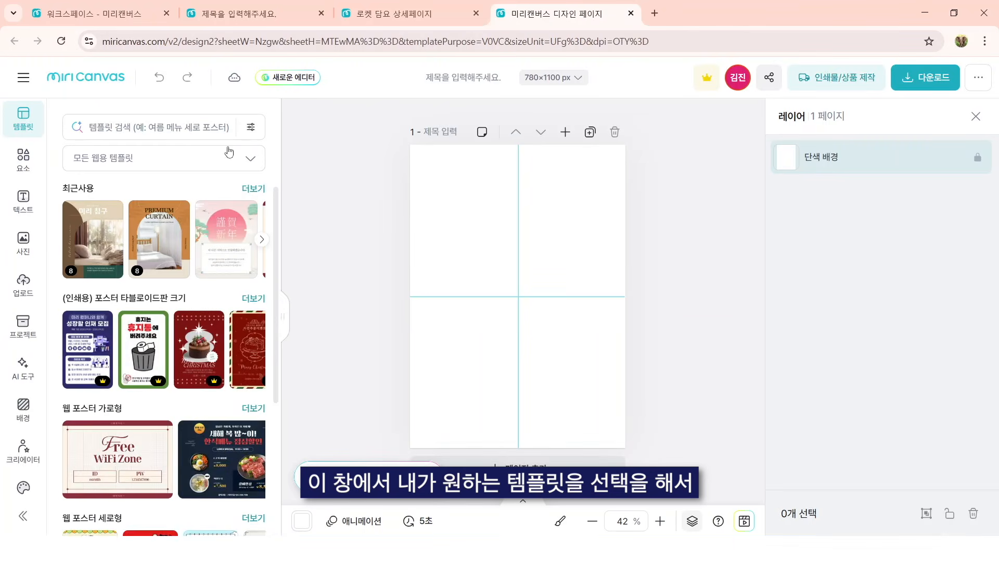
Step: Apply the PREMIUM CURTAIN page of the 베이지 모던 홈 프로모션 포스터 template to the 780×1100 px design
click(159, 237)
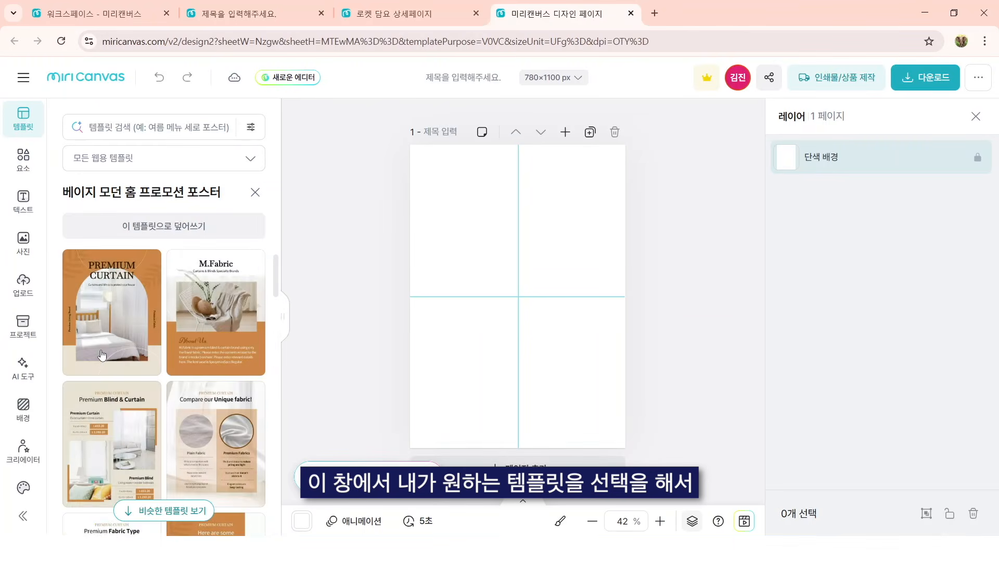
click(249, 220)
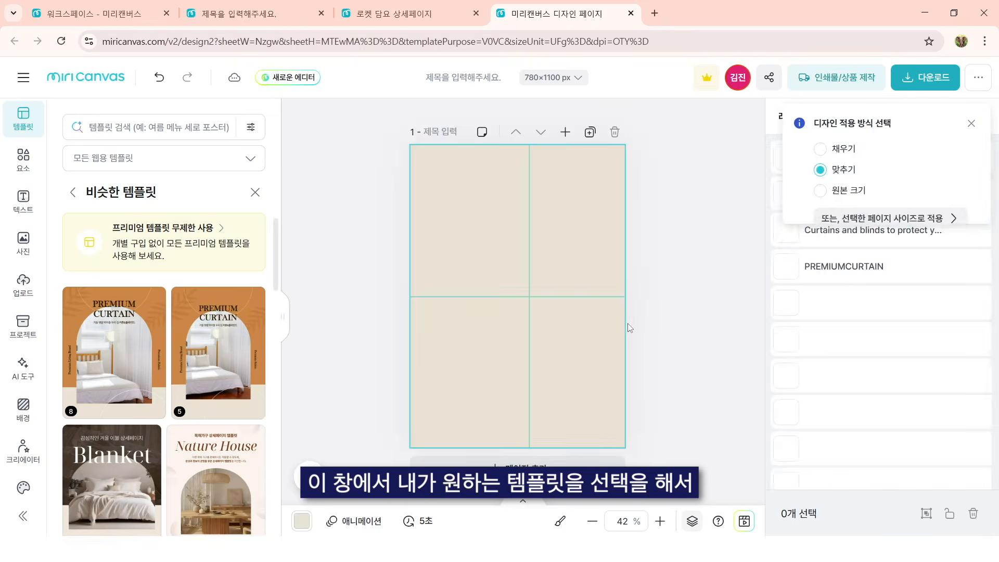
Step: Copy all PREMIUM CURTAIN elements into the 로켓 담요 상세페이지 design and return to the 780×1100 px design
key(ctrl+a)
click(388, 5)
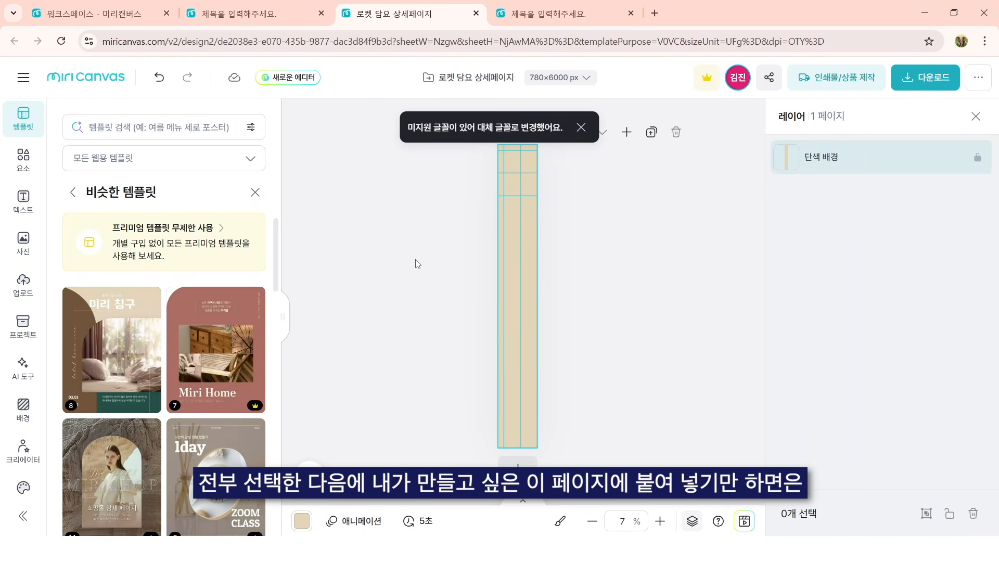
key(ctrl+v)
scroll(631, 187, up, 3)
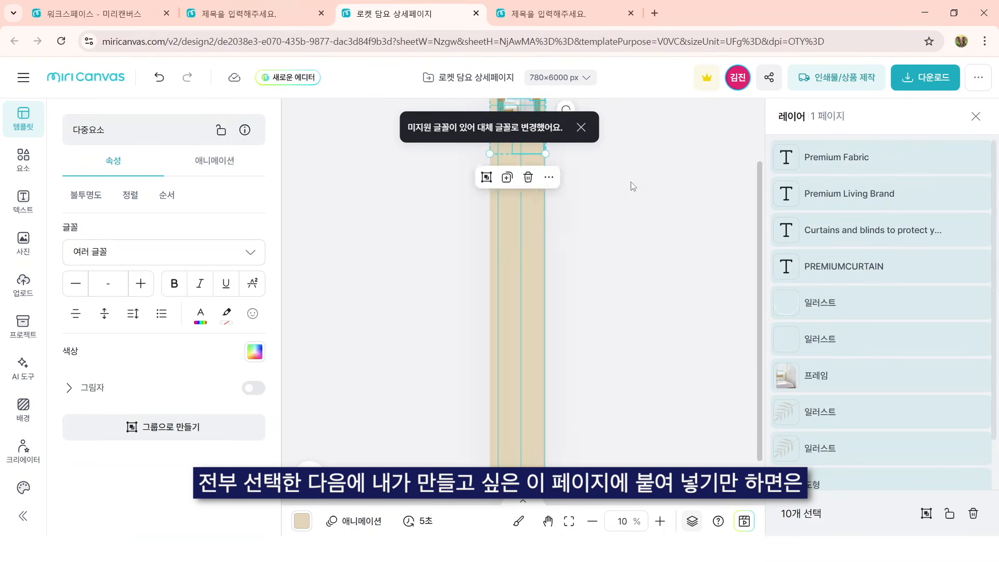
click(494, 5)
click(311, 208)
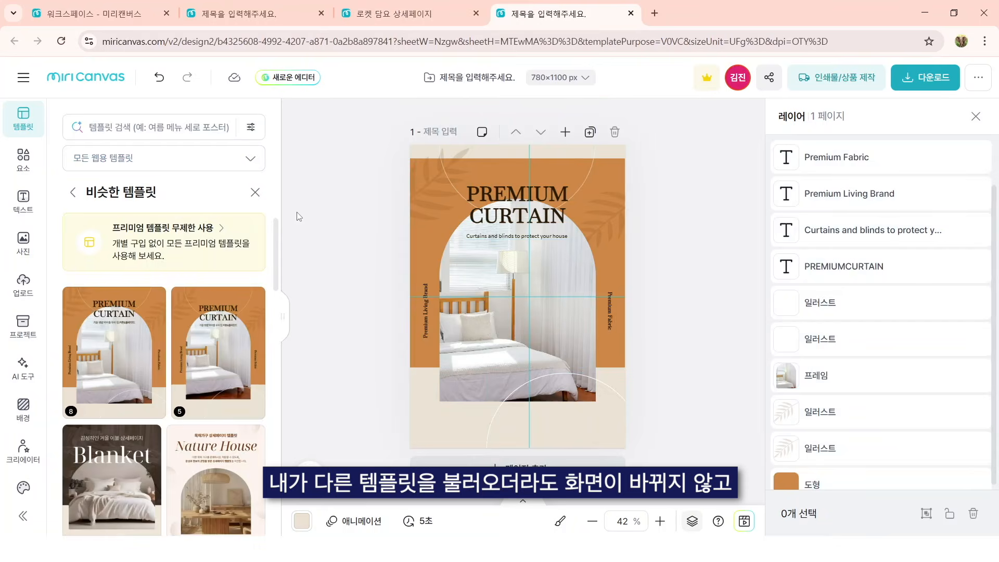
Step: Apply the 미리 침구 page of the 모던한 브라운 톤의 럭셔리 컨셉 template to the 780×1100 px design
scroll(210, 424, down, 3)
scroll(114, 408, up, 2)
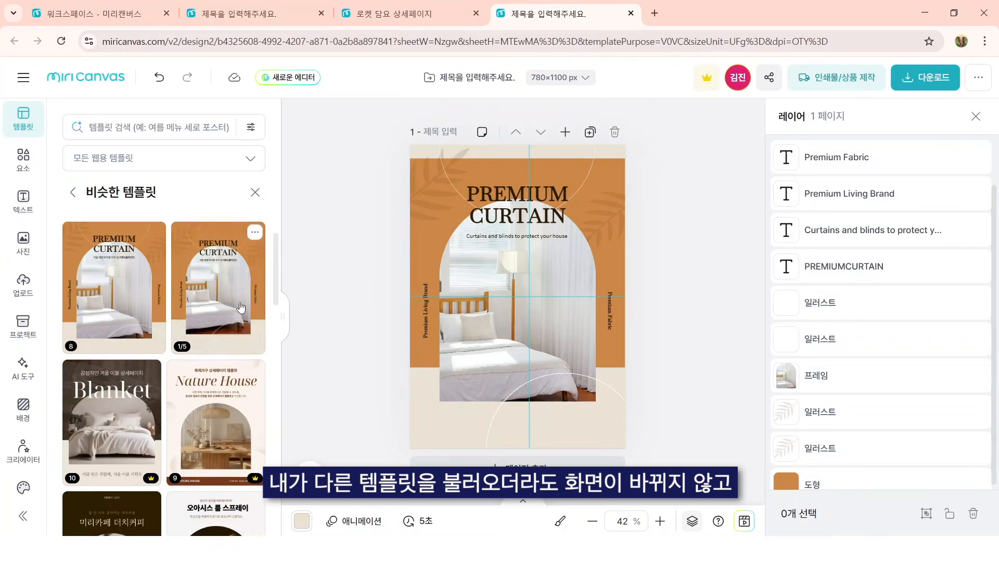
scroll(187, 408, down, 4)
click(221, 408)
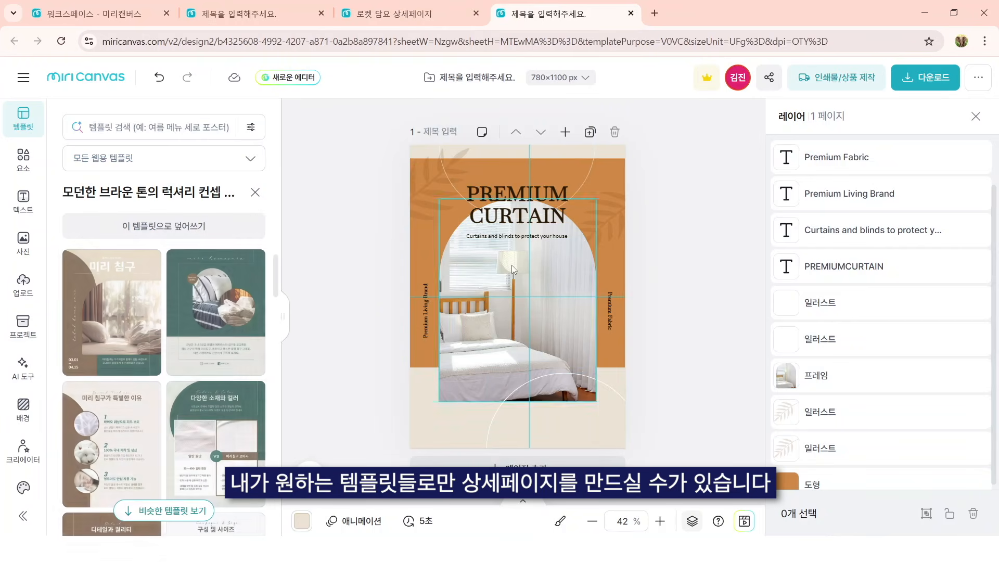
click(138, 329)
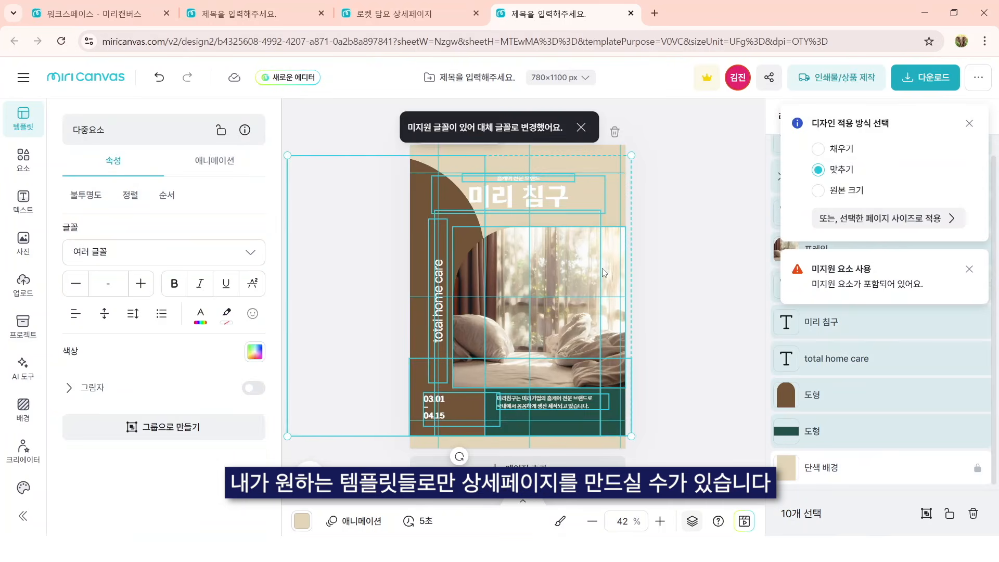
Step: Paste the 미리 침구 elements into the 로켓 담요 상세페이지 design and place them directly below the PREMIUM CURTAIN section
click(396, 4)
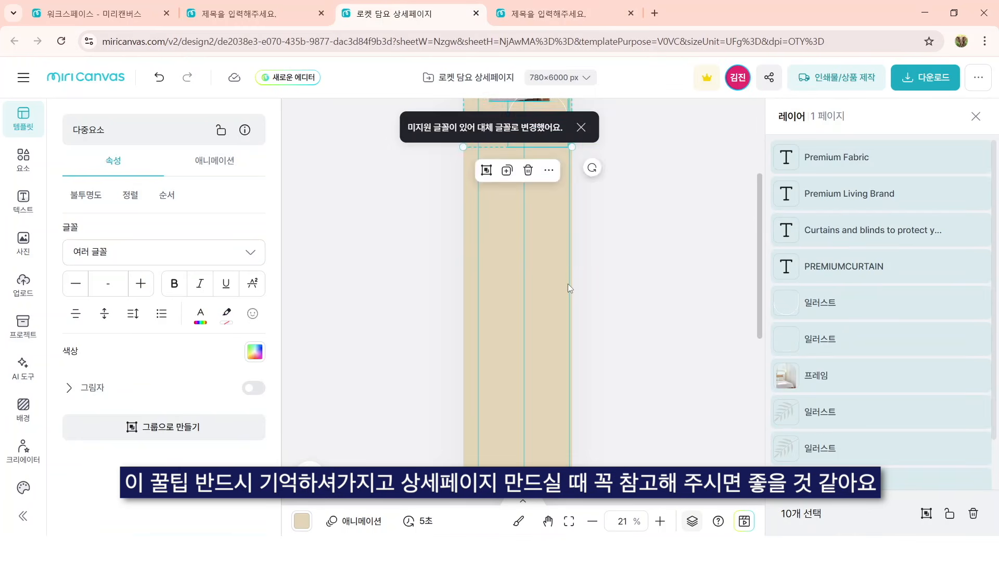
key(ctrl+v)
drag(557, 208, 526, 378)
drag(541, 314, 515, 354)
Step: Delete everything on the 로켓 담요 상세페이지 page, including its beige background
click(670, 358)
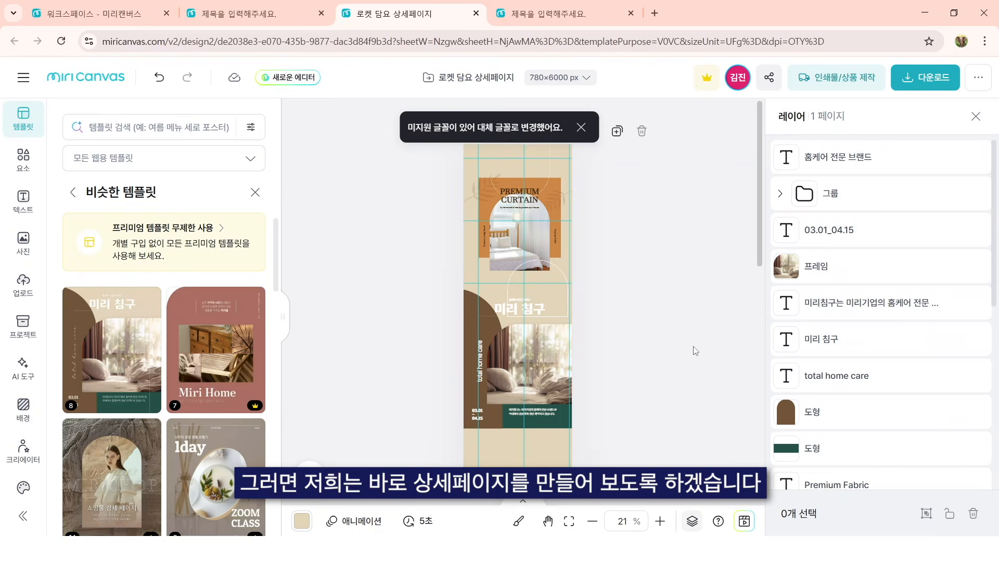
key(ctrl+a)
key(Delete)
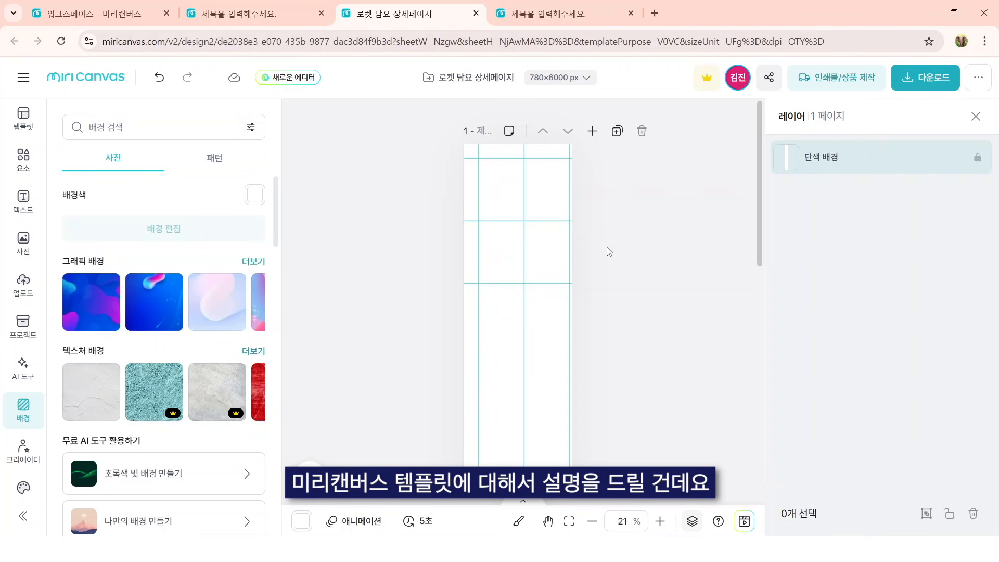
Step: Return to the 780×1100 px design, leave the similar templates, and filter the template list to 상세페이지
click(599, 11)
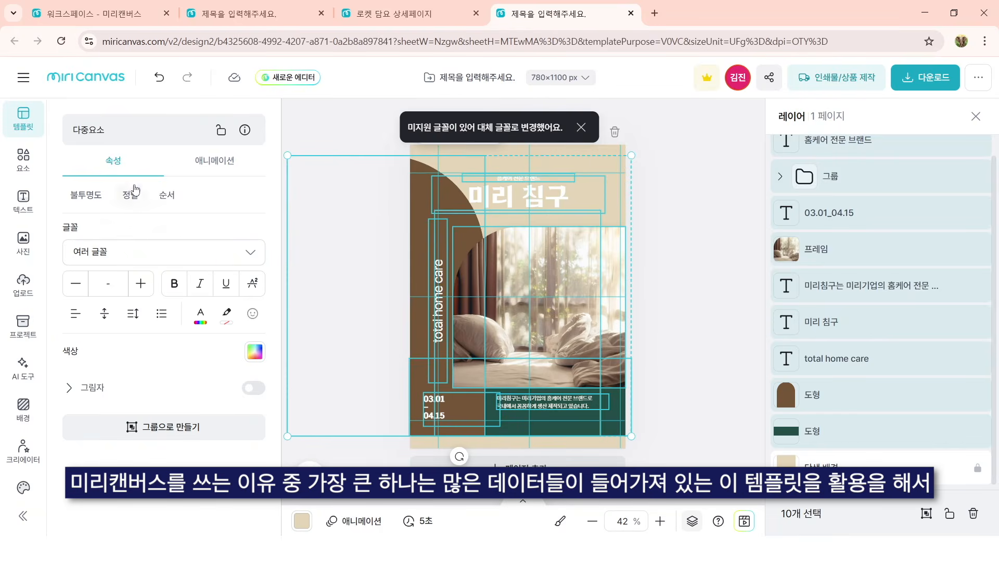
click(17, 130)
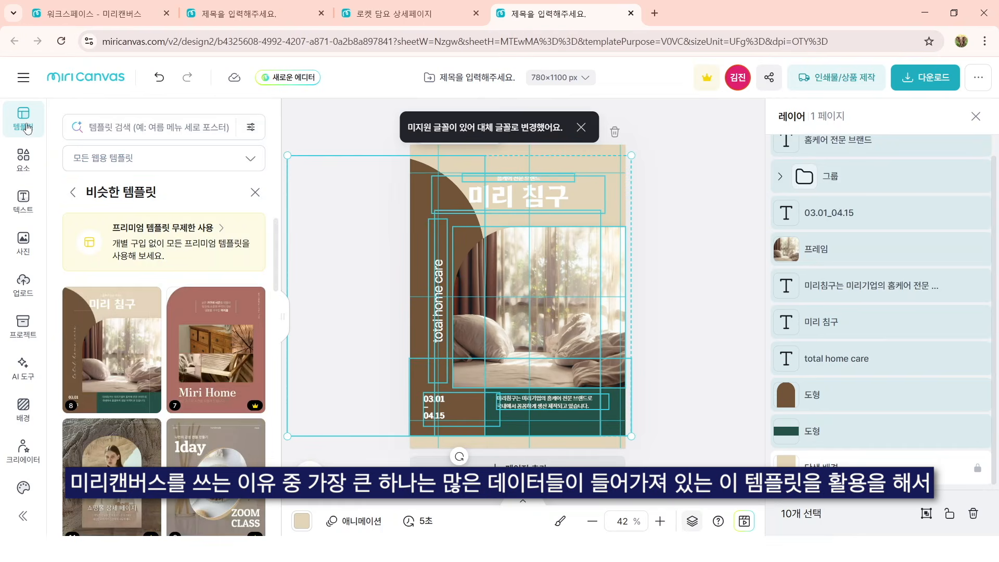
click(256, 188)
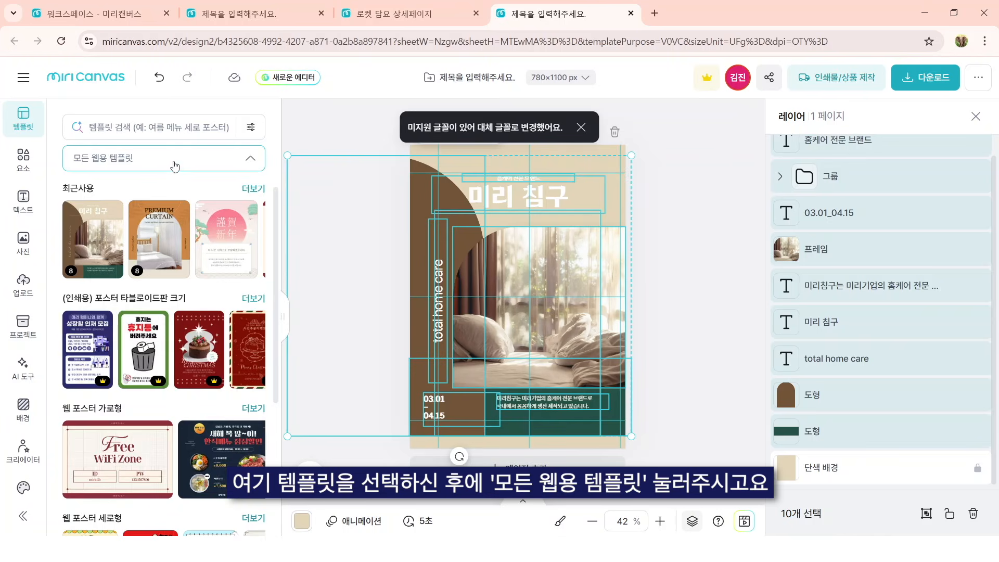
click(174, 166)
scroll(198, 333, down, 5)
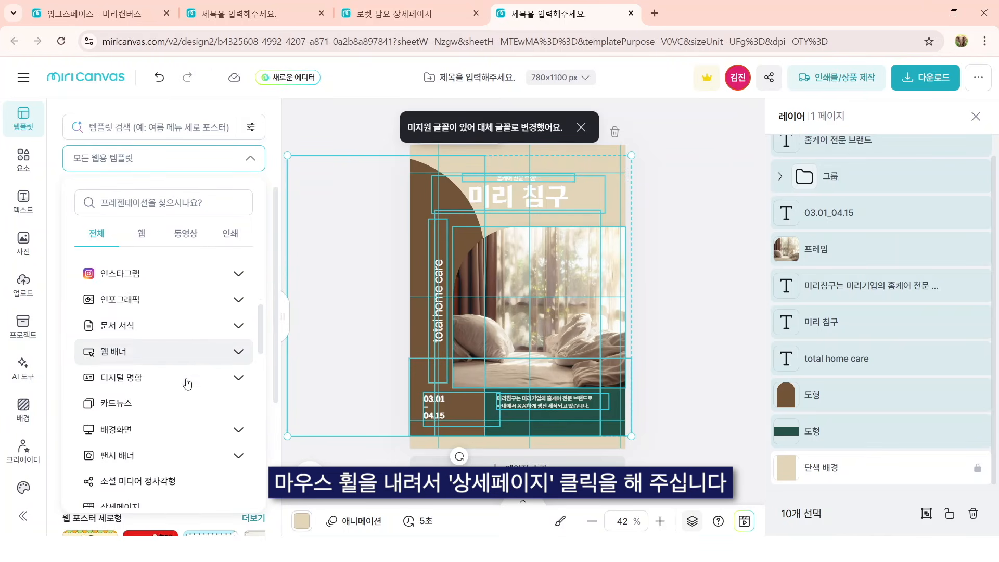
scroll(187, 384, down, 1)
click(151, 488)
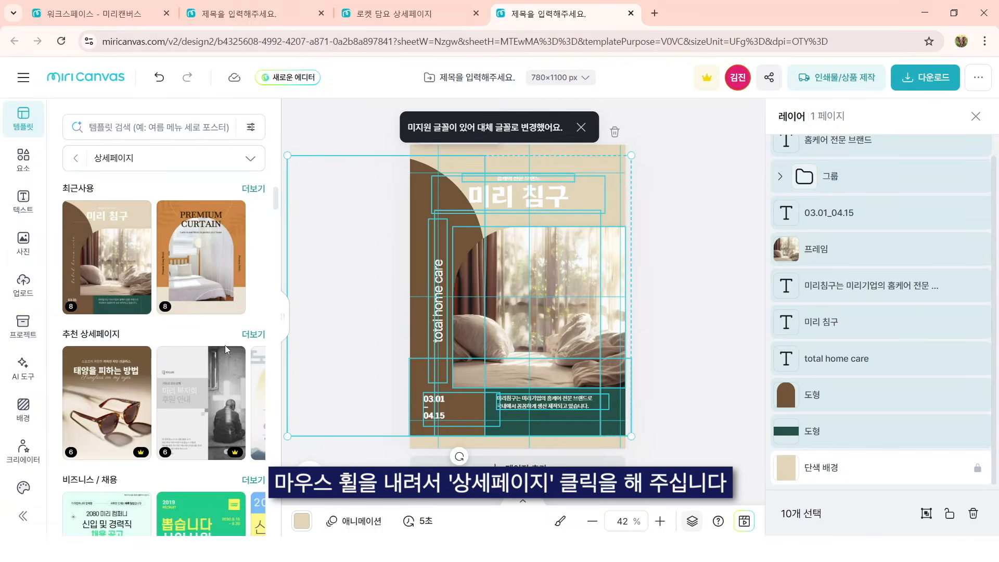
Step: Show all 상세페이지 templates in the 인테리어 / 가구 group
scroll(226, 350, down, 7)
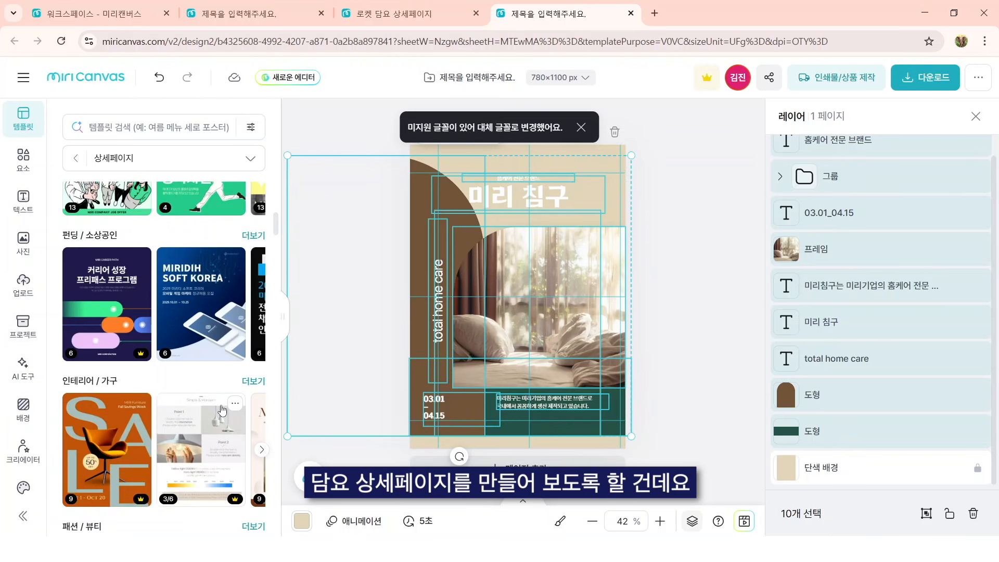
scroll(104, 365, down, 2)
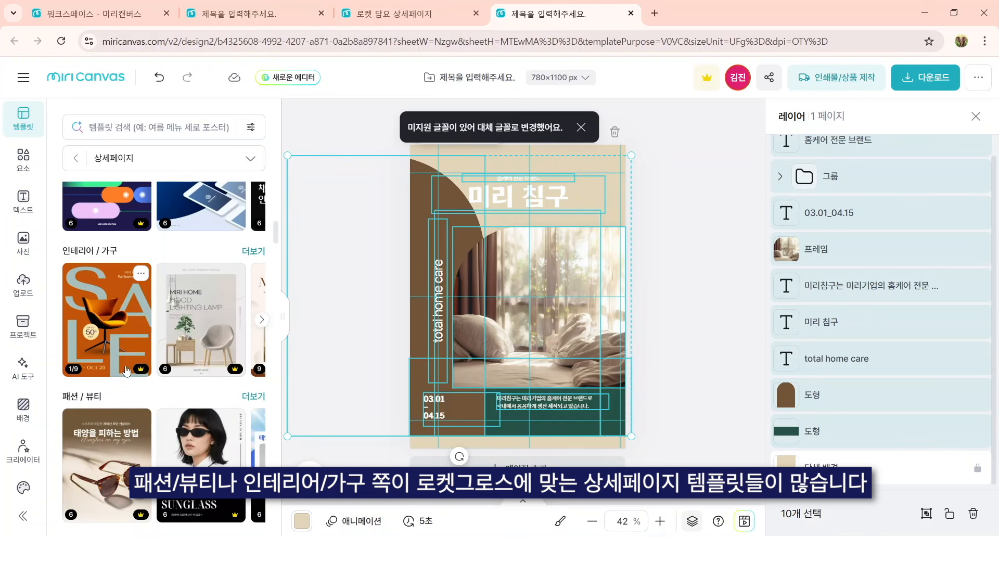
mouse_move(240, 269)
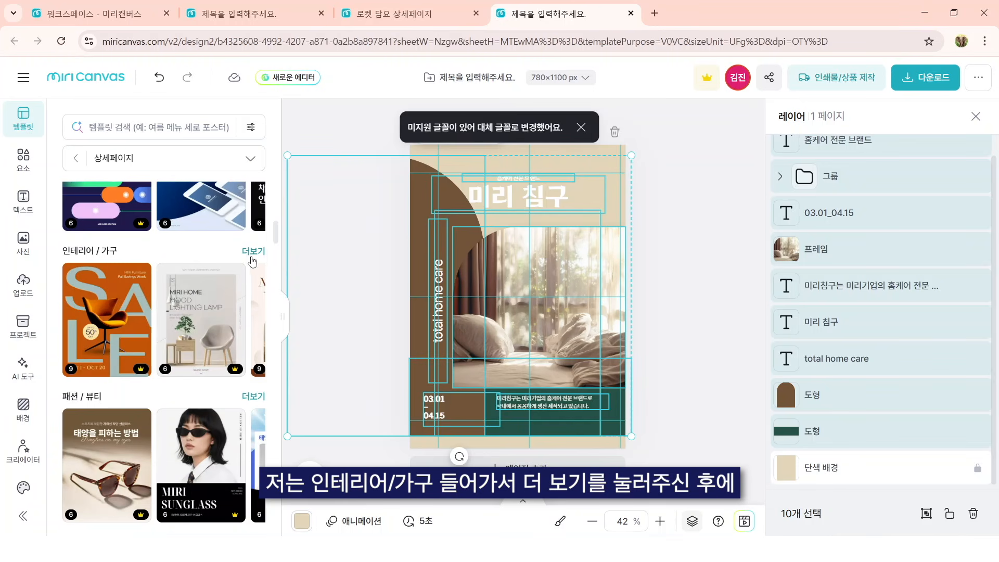
click(255, 251)
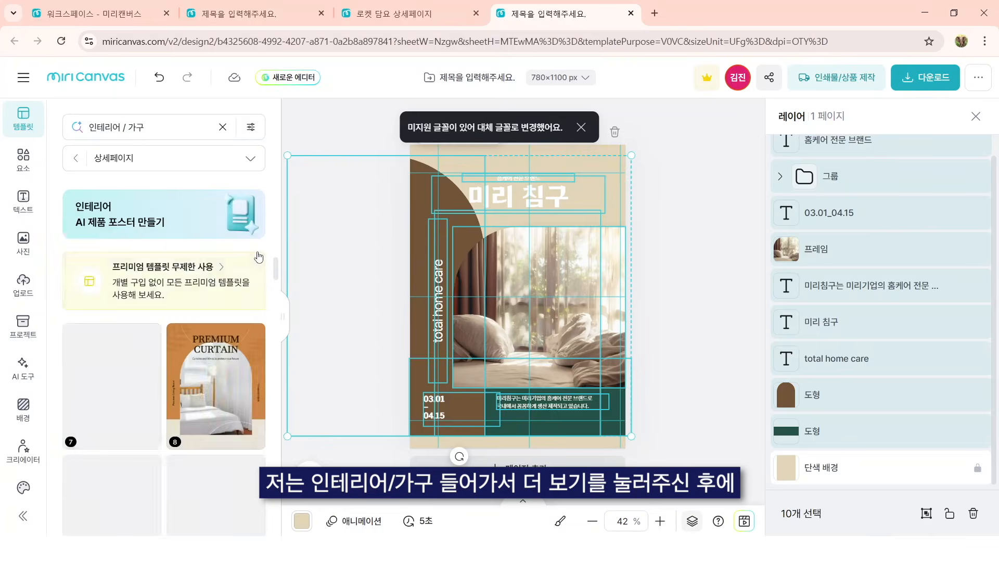
Step: Overwrite the 780×1100 px design with the entire 베이지 모던 홈 프로모션 포스터 template
mouse_move(211, 376)
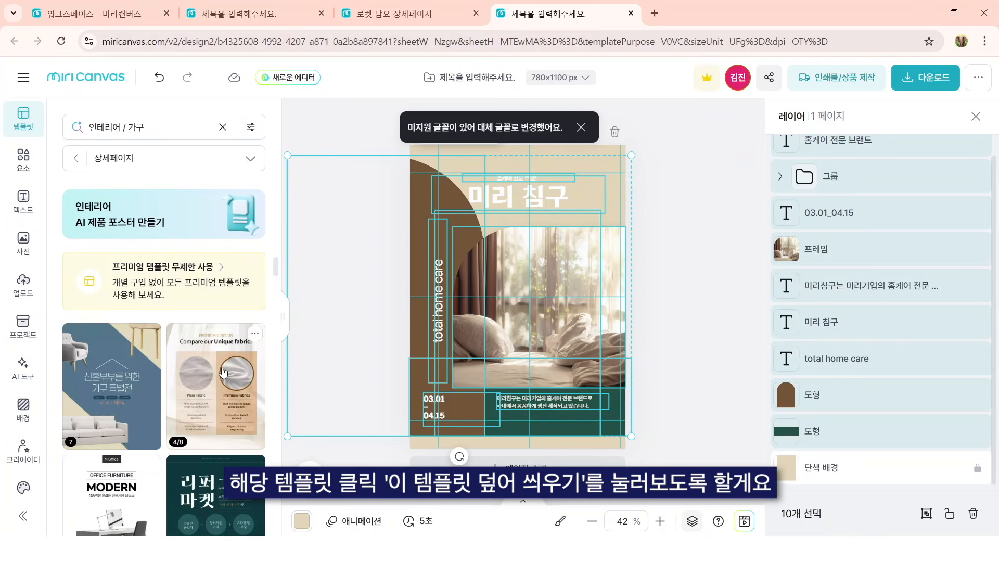
click(223, 372)
click(161, 234)
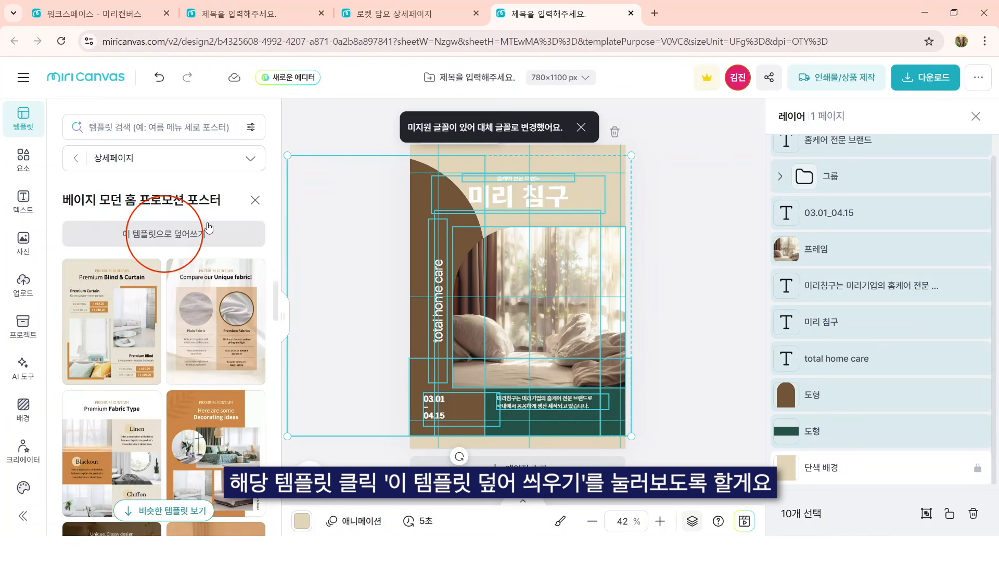
click(202, 238)
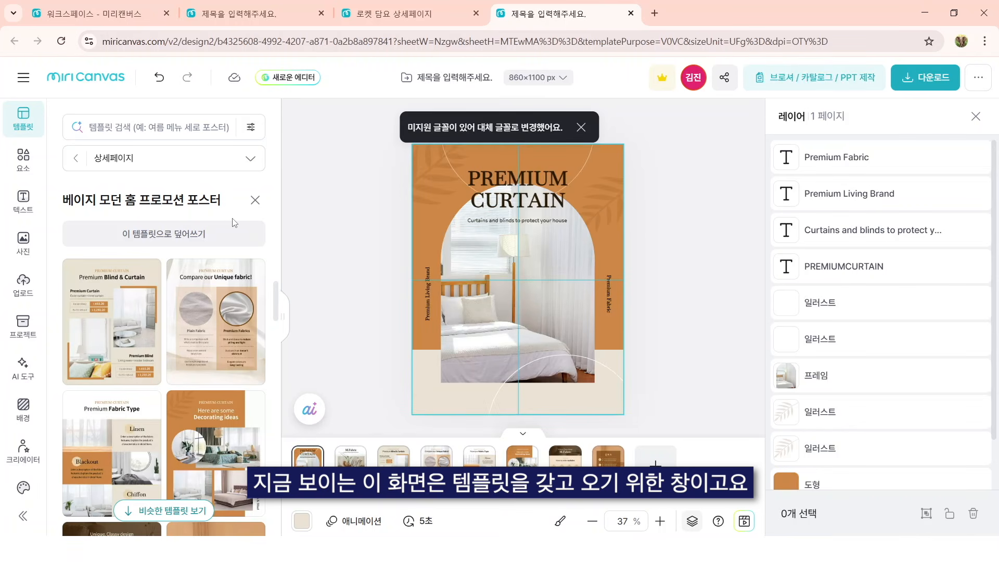
click(365, 4)
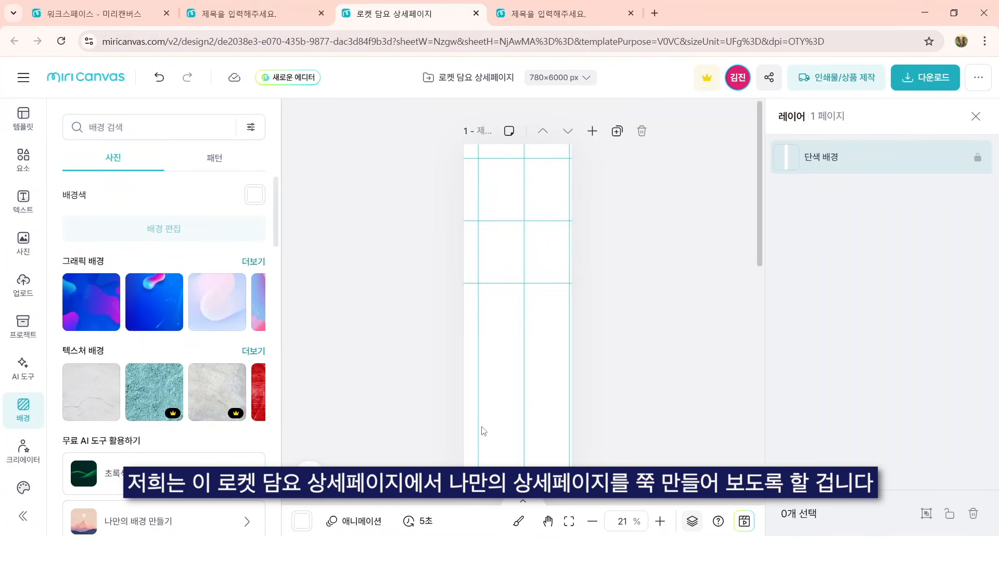
scroll(642, 314, down, 3)
scroll(631, 301, up, 3)
scroll(633, 305, down, 5)
scroll(632, 307, down, 3)
scroll(631, 318, up, 8)
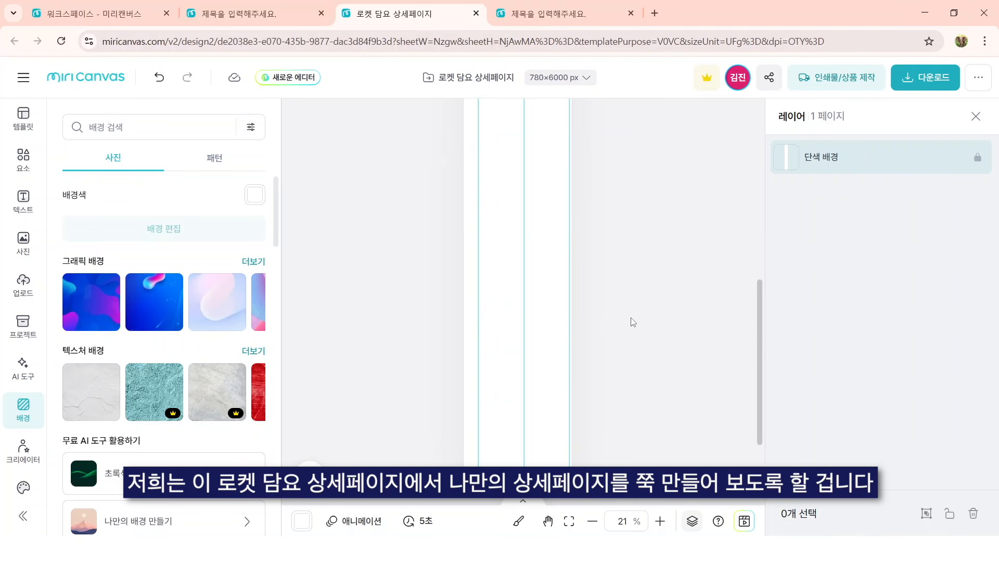
key(ctrl+Tab)
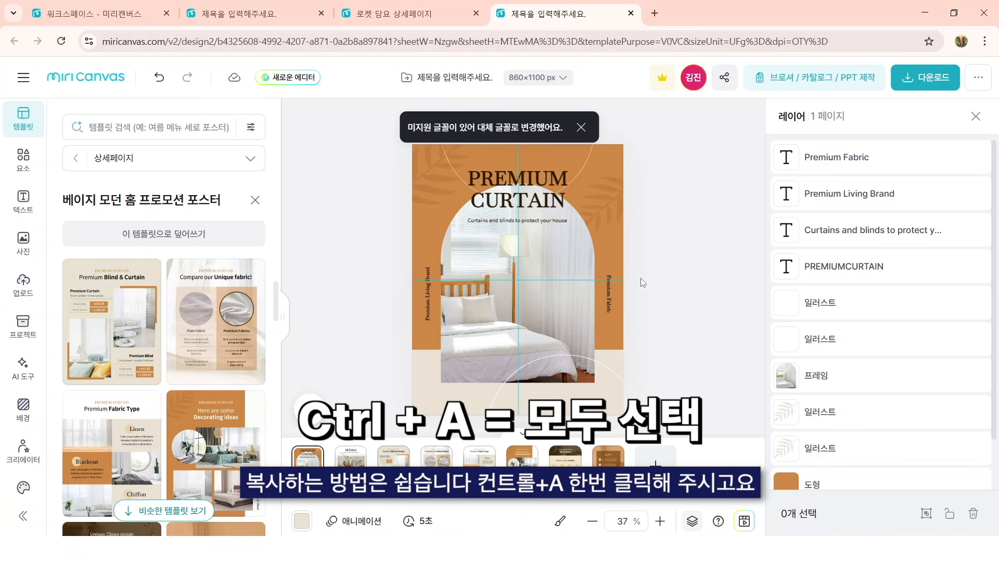
Step: Copy all PREMIUM CURTAIN elements into the 로켓 담요 상세페이지 design and enlarge them to fill the page width at its upper edge
click(575, 348)
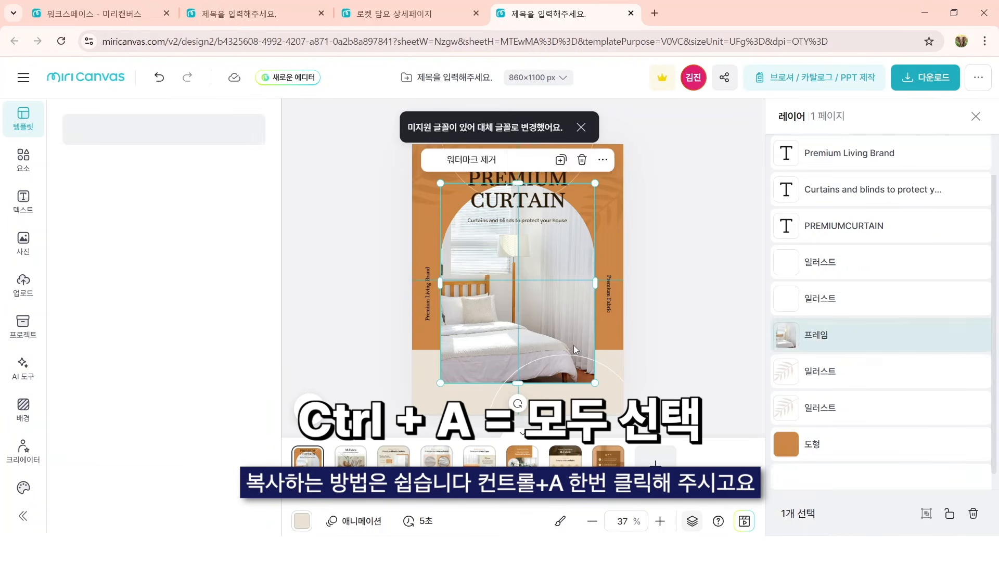
key(ctrl+a)
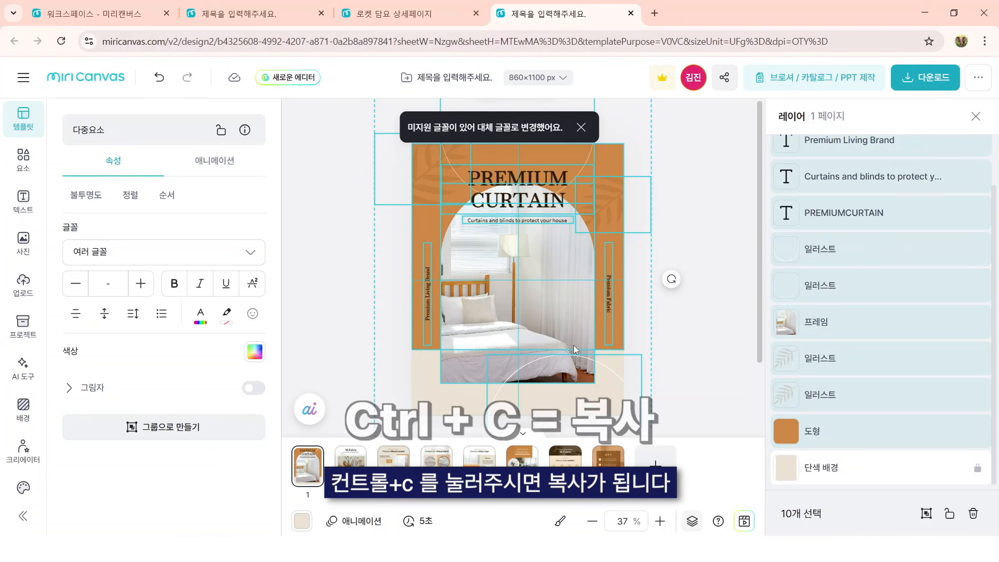
click(383, 3)
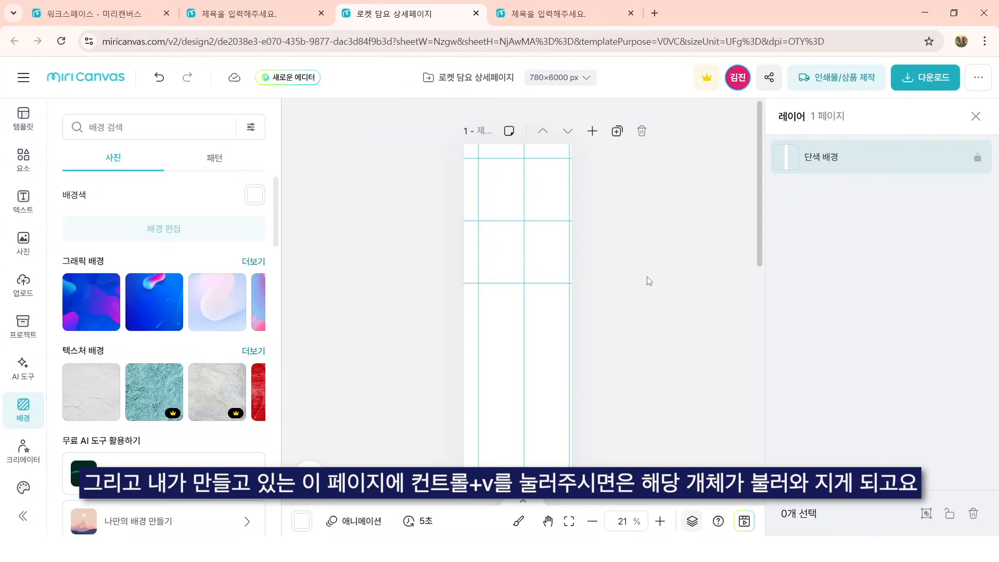
key(ctrl+v)
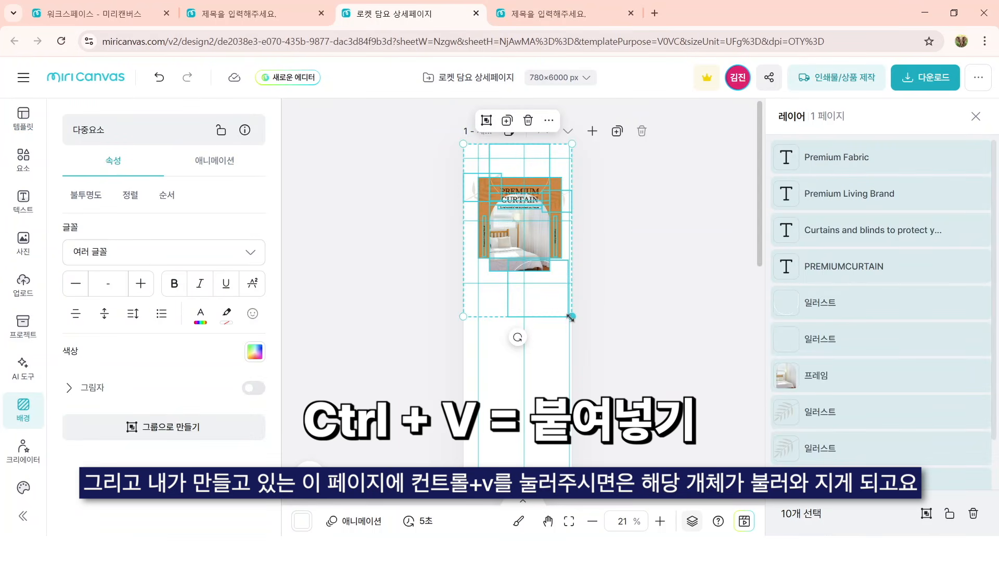
drag(572, 316, 585, 338)
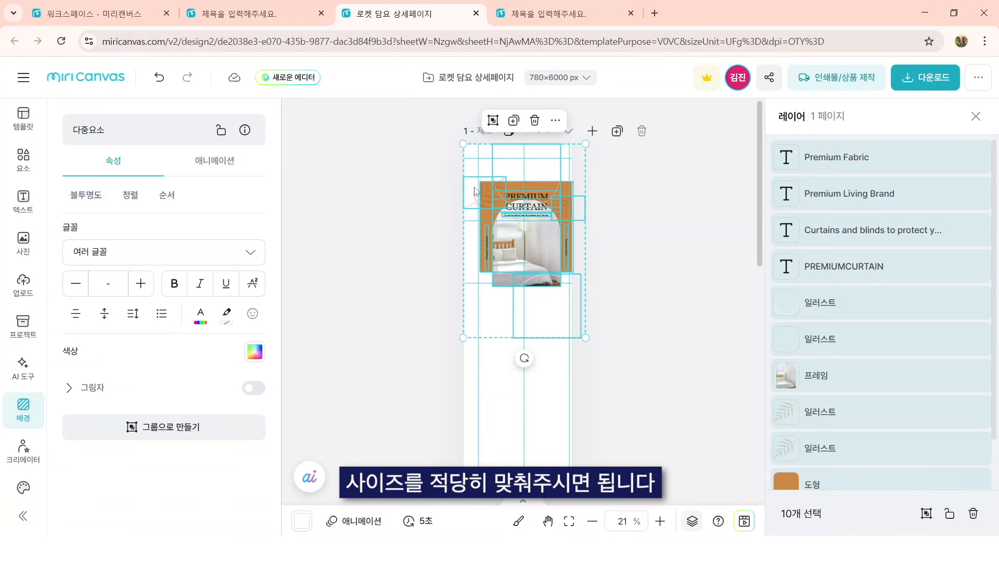
drag(459, 141, 442, 108)
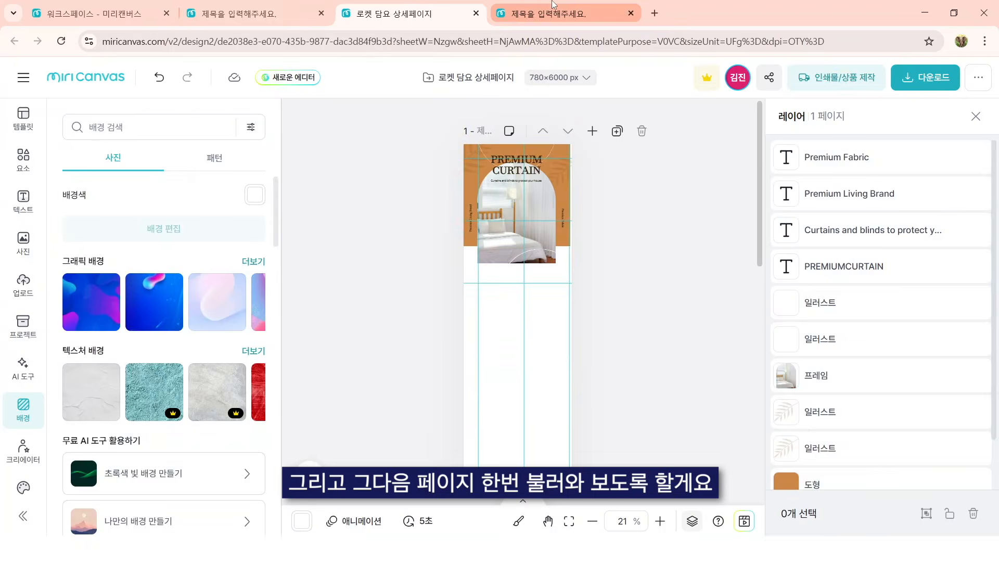
Step: Copy all elements of template page 4, Compare our Unique fabric!, and paste them into the 로켓 담요 상세페이지 design
click(573, 14)
click(351, 473)
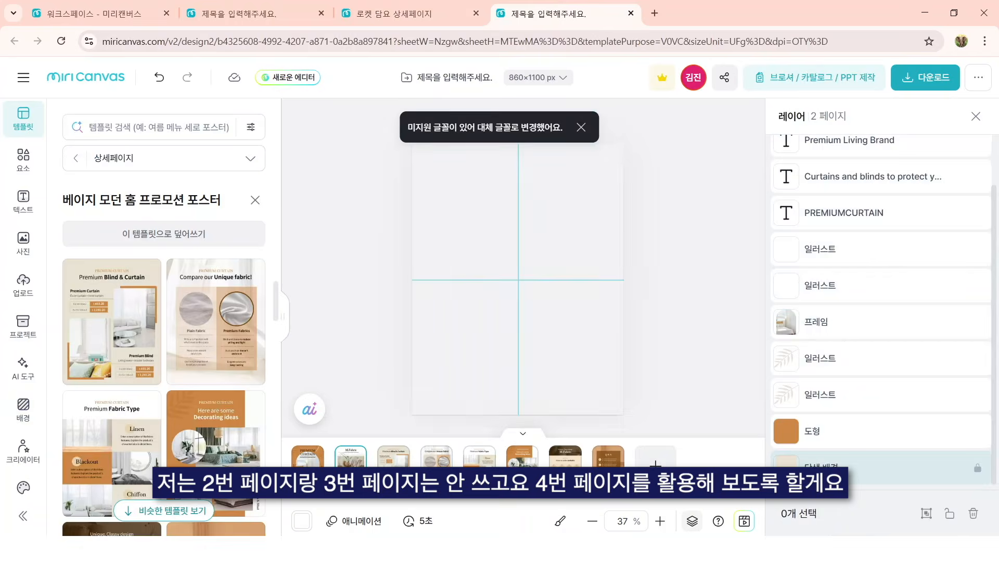
click(394, 457)
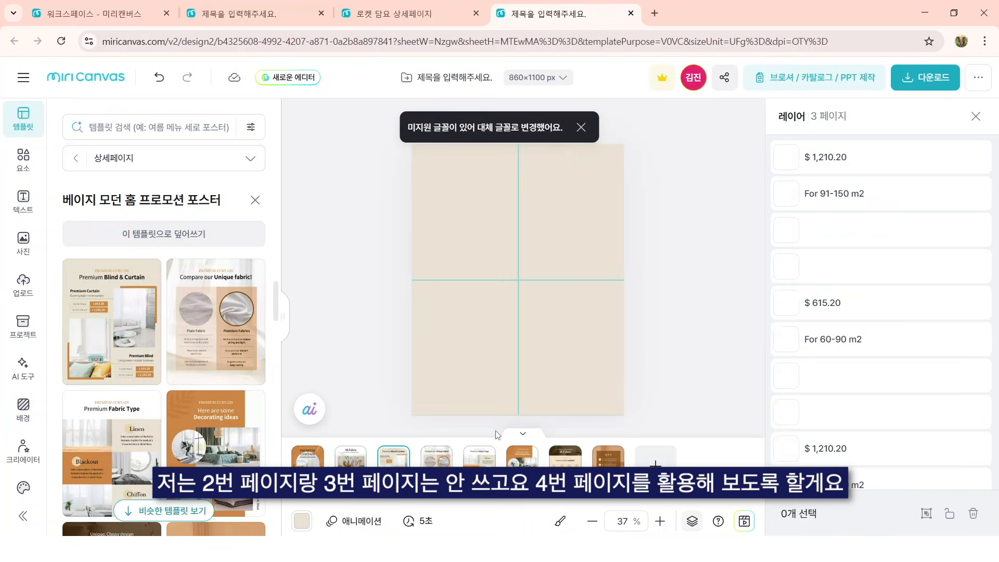
click(437, 458)
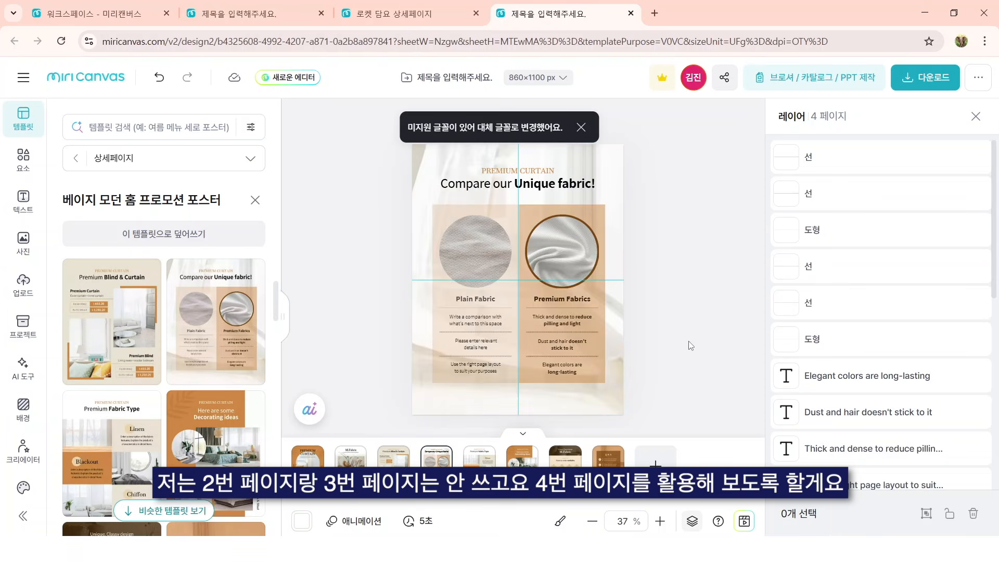
key(ctrl+a)
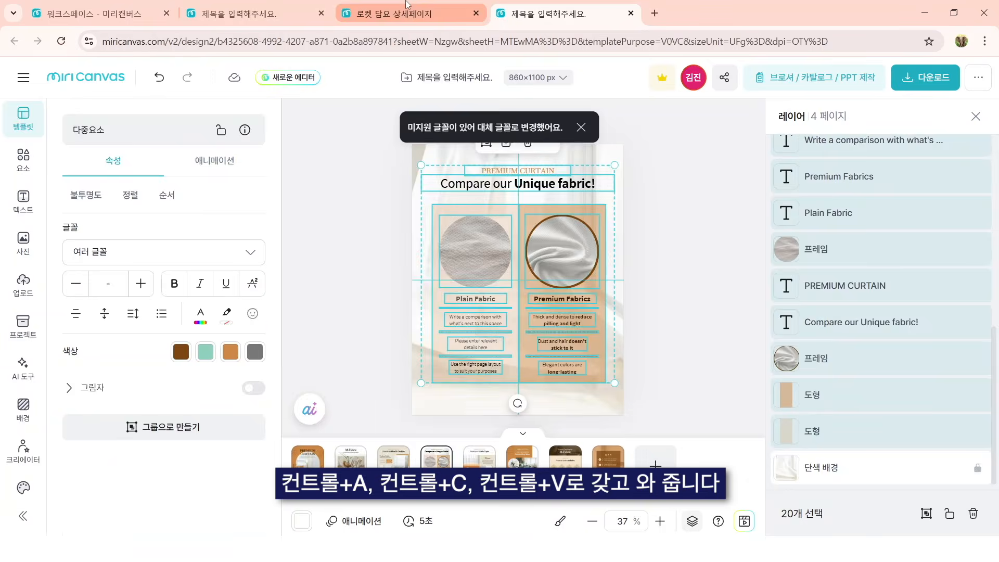
click(406, 6)
key(ctrl+v)
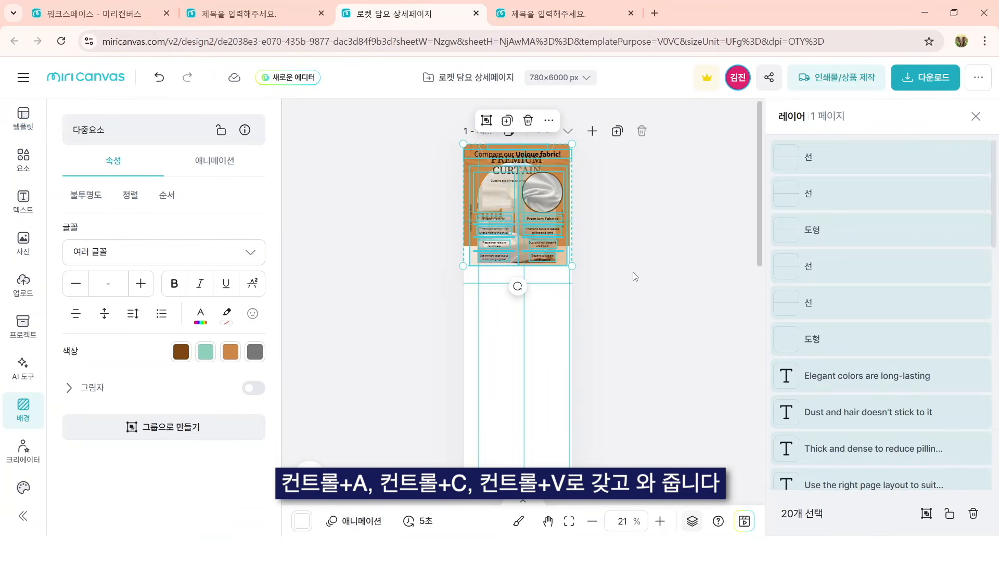
Step: Try moving the pasted elements and the circular Premium Fabrics image below the header section, and undo the moves and the paste
drag(548, 203, 548, 294)
key(ctrl+z)
click(622, 245)
drag(542, 192, 505, 317)
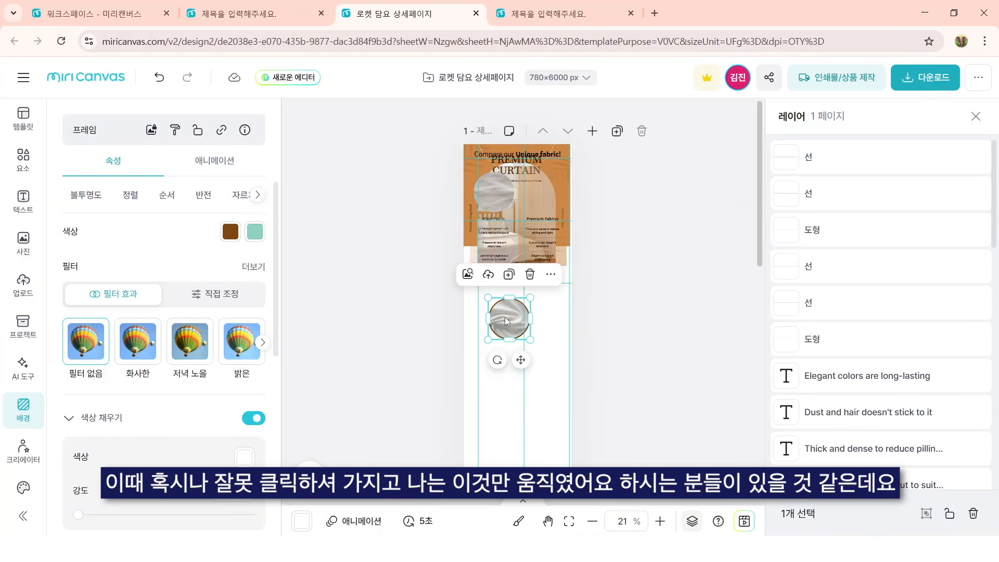
key(ctrl+z)
key(ctrl+z)
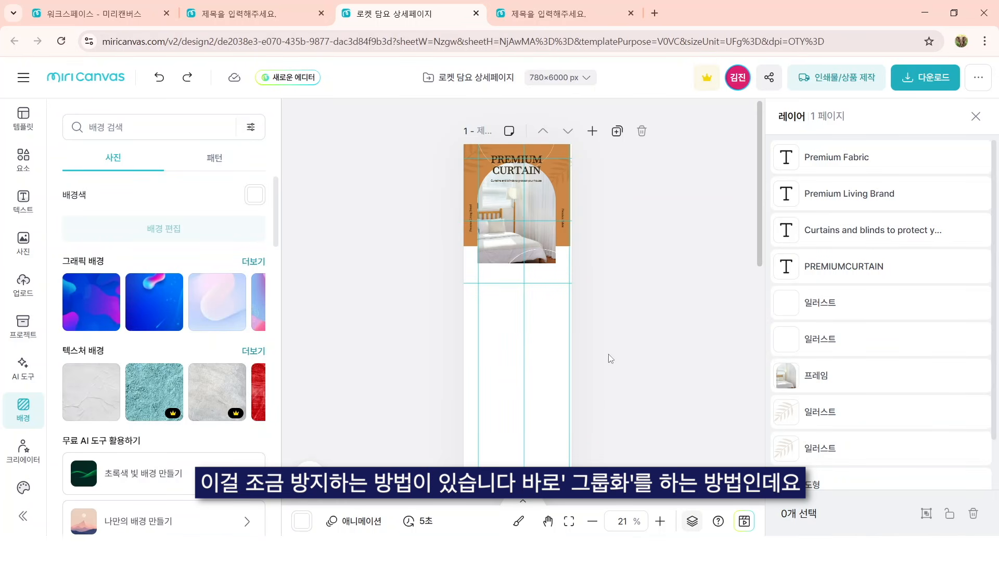
Step: Paste the copied Compare our Unique fabric! elements, move them as one group below the header section, and ungroup them
key(ctrl+v)
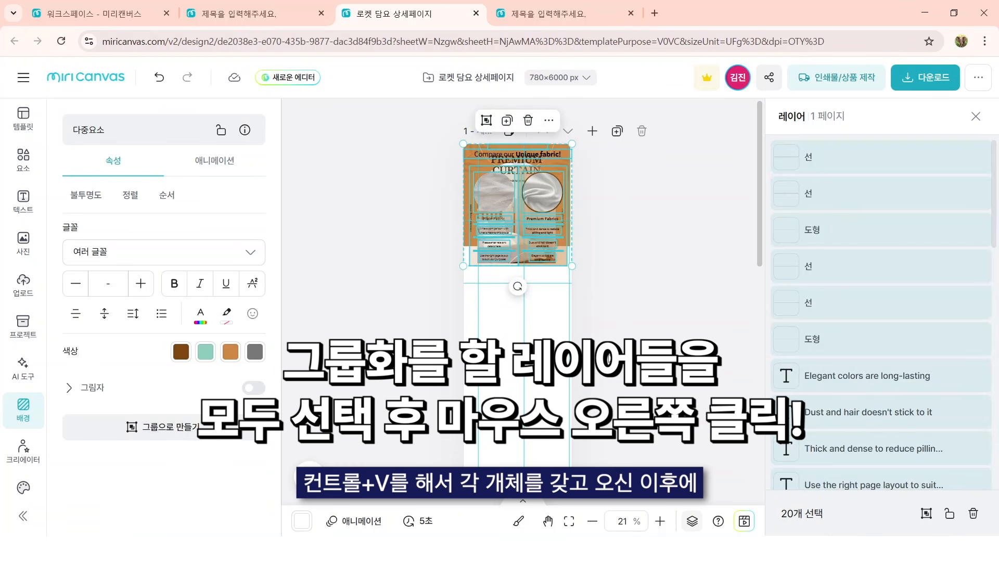
right_click(552, 204)
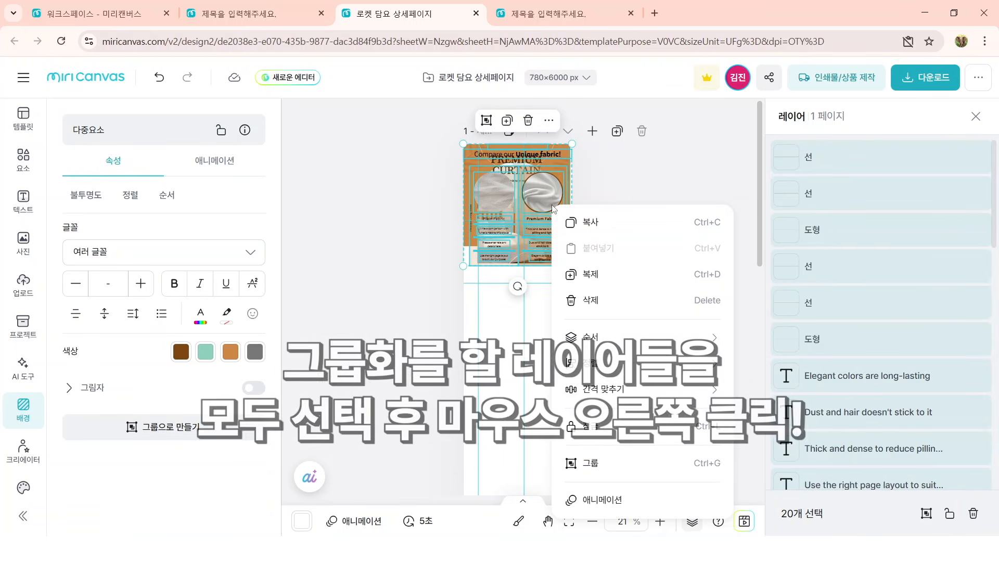
click(649, 470)
mouse_move(516, 204)
mouse_down()
mouse_move(554, 295)
mouse_move(483, 349)
mouse_move(521, 394)
mouse_move(528, 339)
mouse_move(546, 316)
mouse_up()
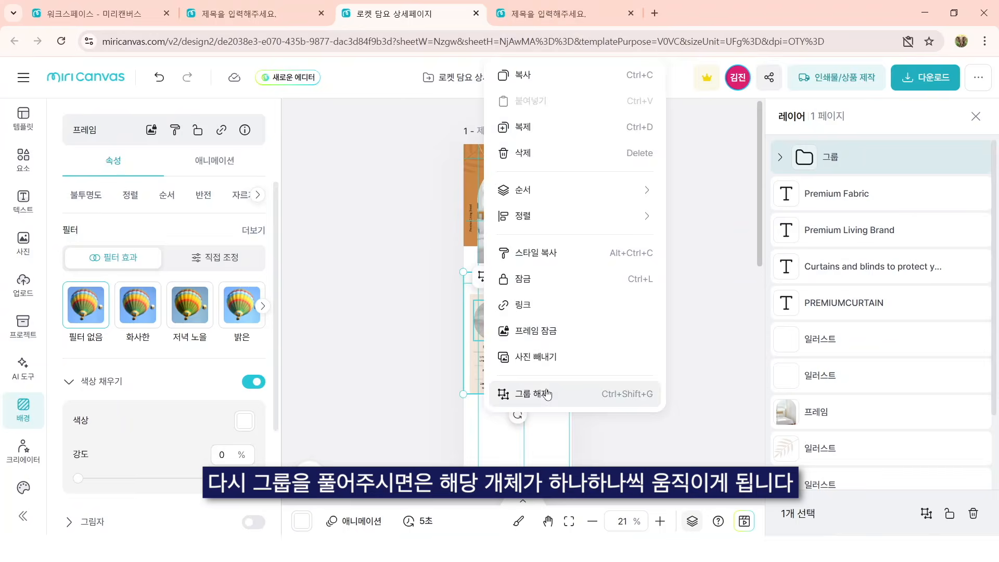
click(532, 394)
click(496, 318)
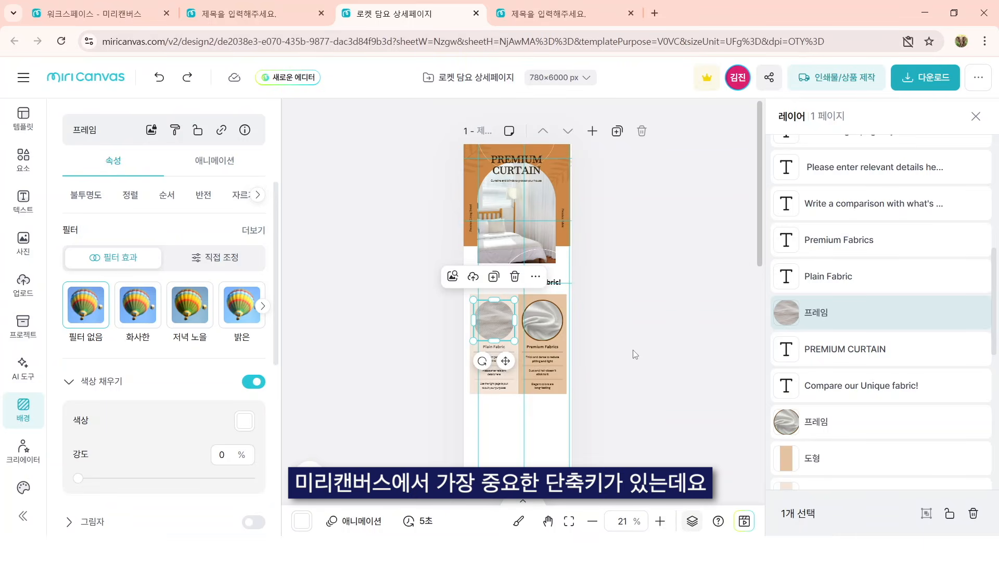
Step: Undo the ungrouping and the move of the Compare our Unique fabric! section, and redo both
click(170, 79)
click(166, 85)
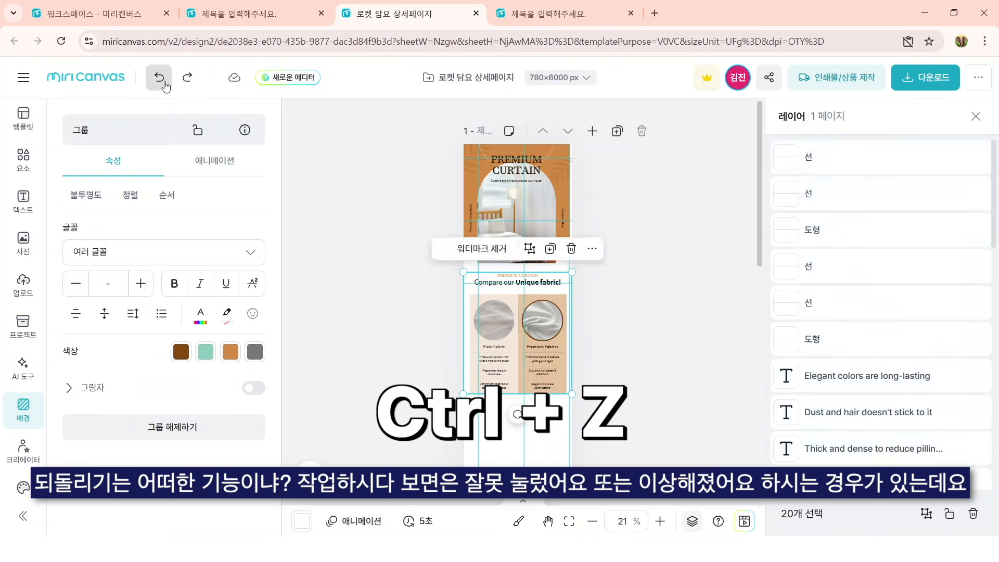
click(166, 85)
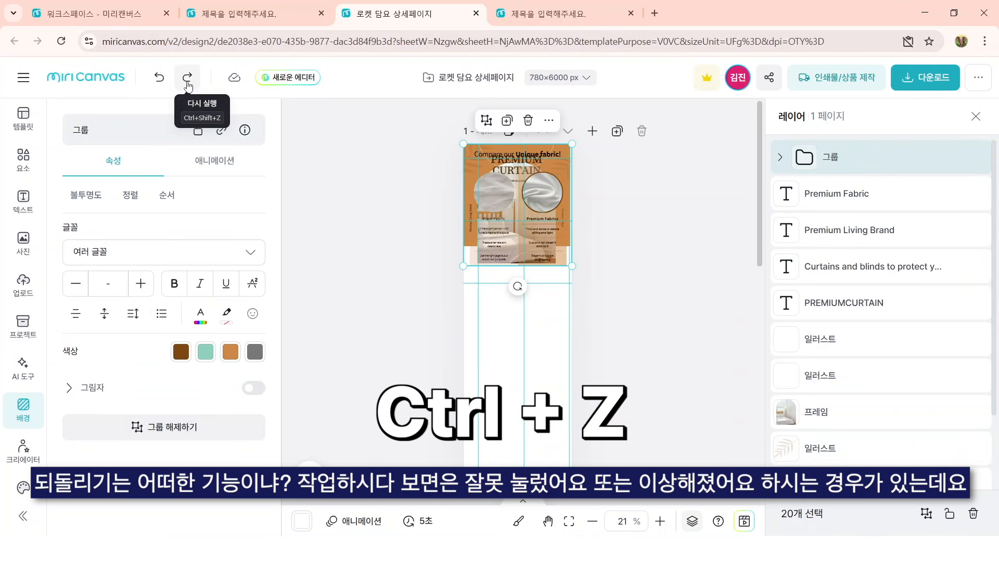
click(187, 79)
click(187, 79)
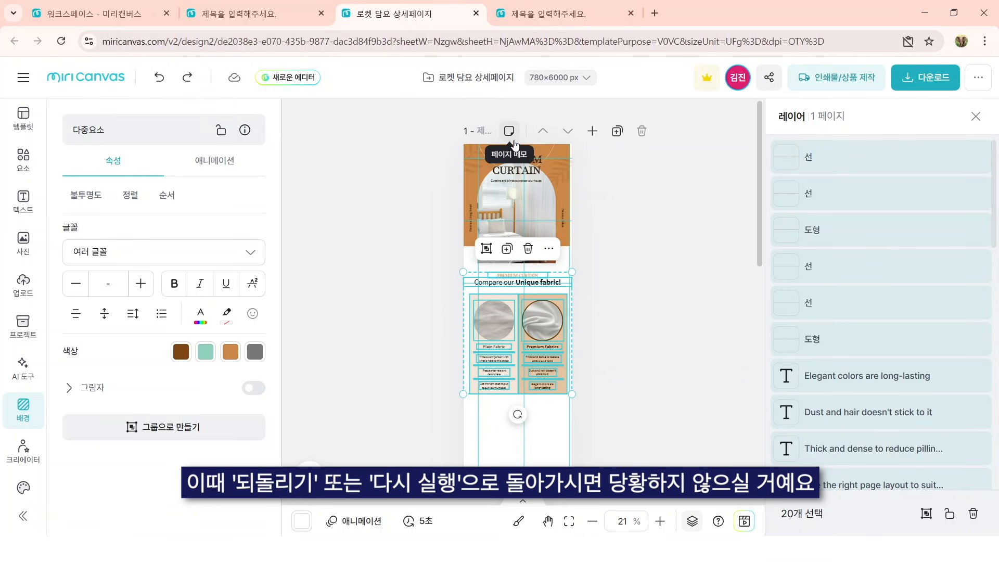
Step: Copy all elements of template page 5, Premium Fabric Type, and switch back to the 로켓 담요 상세페이지 design
key(ctrl+Tab)
click(486, 475)
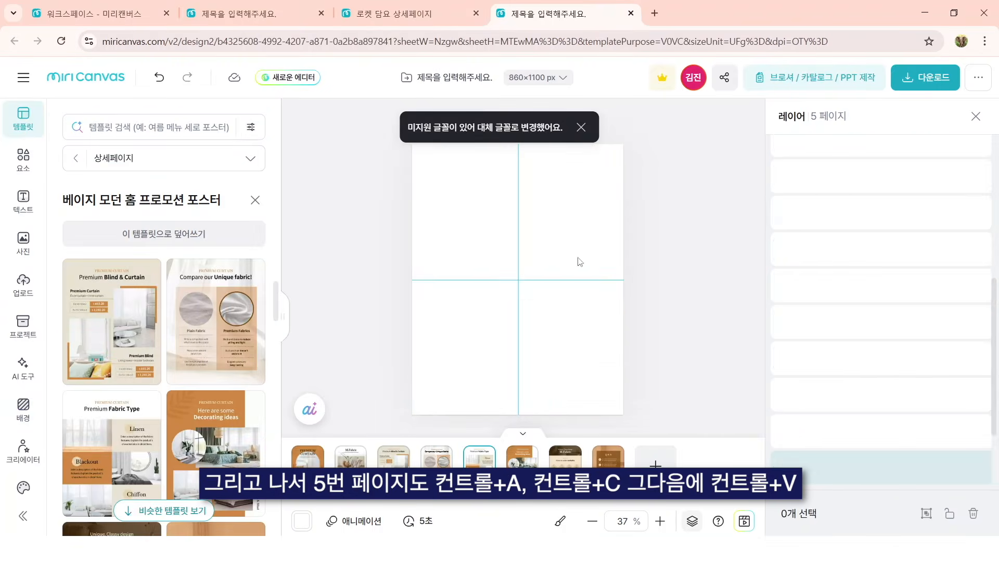
key(ctrl+a)
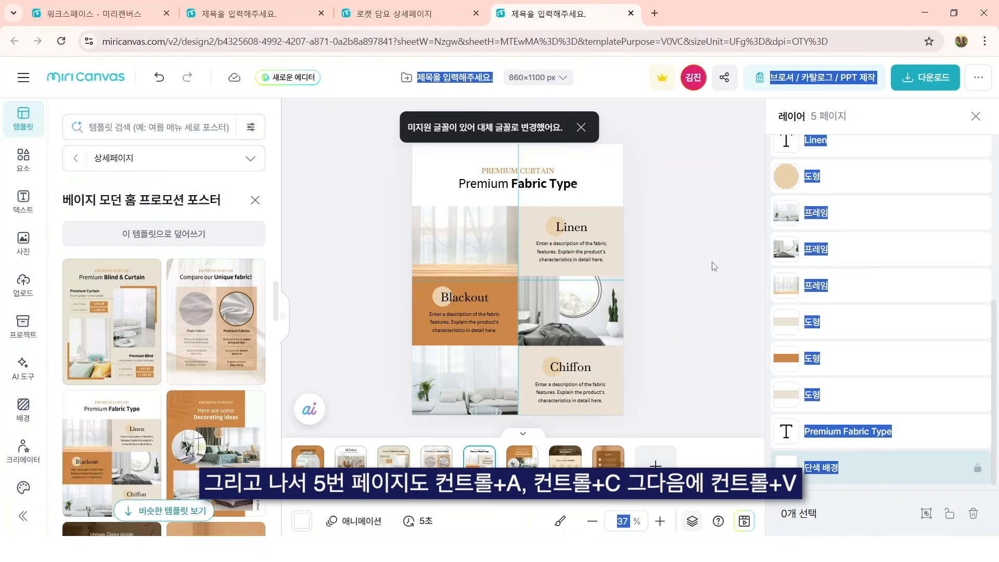
key(ctrl+c)
key(ctrl+shift+Tab)
Step: Paste the Premium Fabric Type elements and place them directly below the Compare our Unique fabric! section
scroll(526, 229, down, 1)
click(597, 241)
key(ctrl+v)
scroll(550, 236, down, 1)
scroll(549, 236, up, 2)
drag(550, 236, 536, 506)
scroll(539, 323, down, 2)
drag(537, 310, 537, 346)
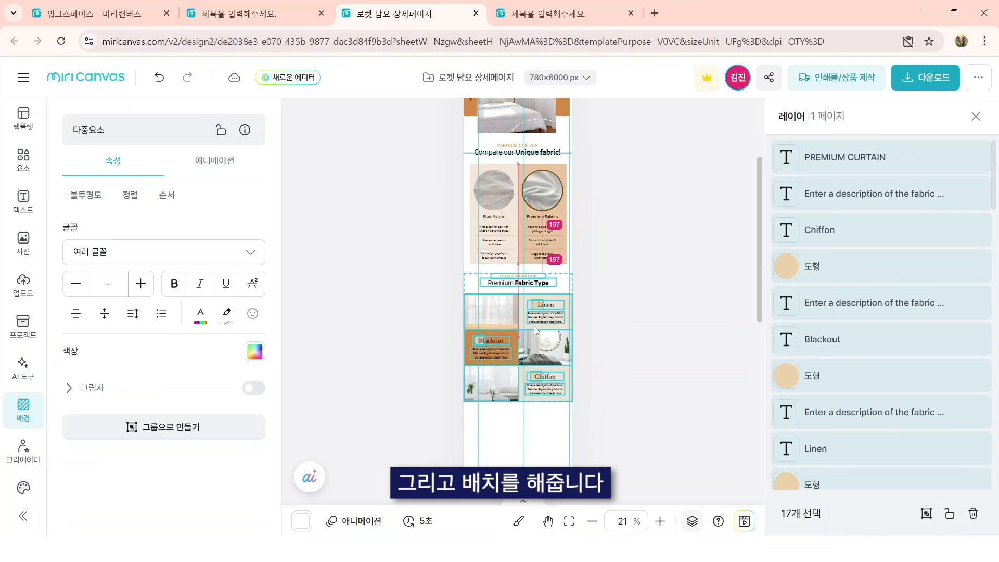
Step: Copy template page 6, Here are some Decorating ideas, into the 로켓 담요 상세페이지 design and place it below the Premium Fabric Type section
key(ctrl+Tab)
click(523, 464)
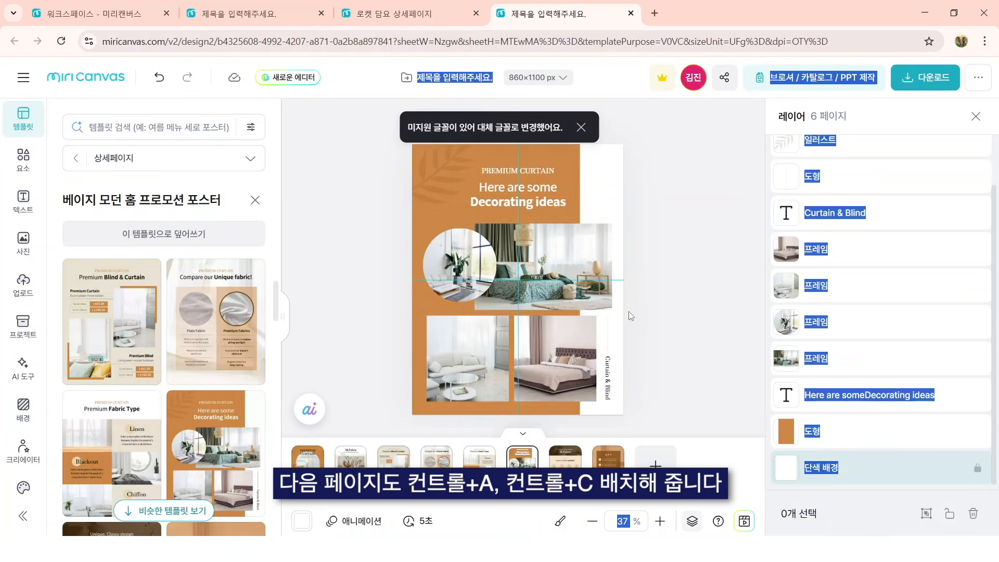
key(ctrl+a)
key(ctrl+shift+Tab)
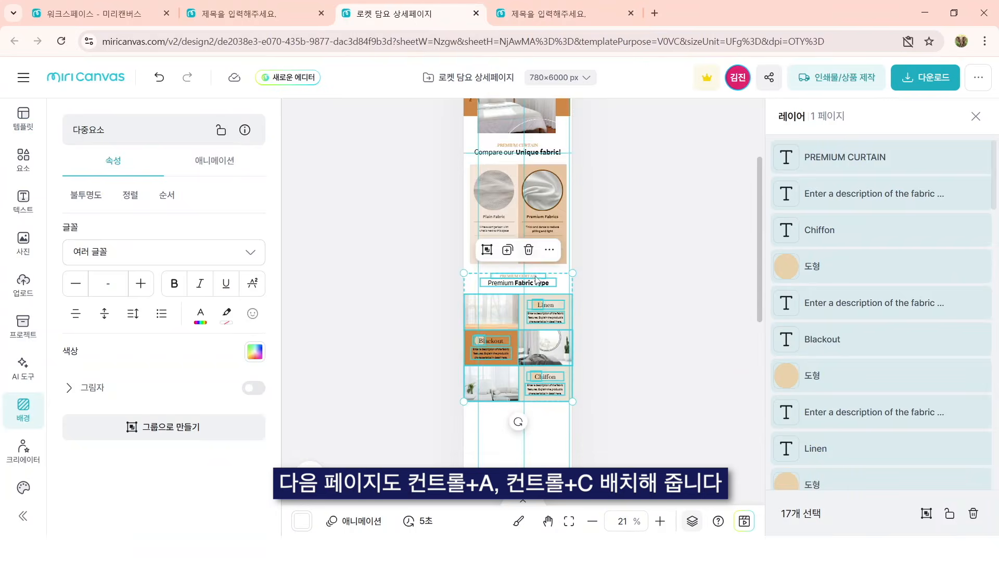
click(548, 302)
key(ctrl+v)
scroll(535, 260, up, 3)
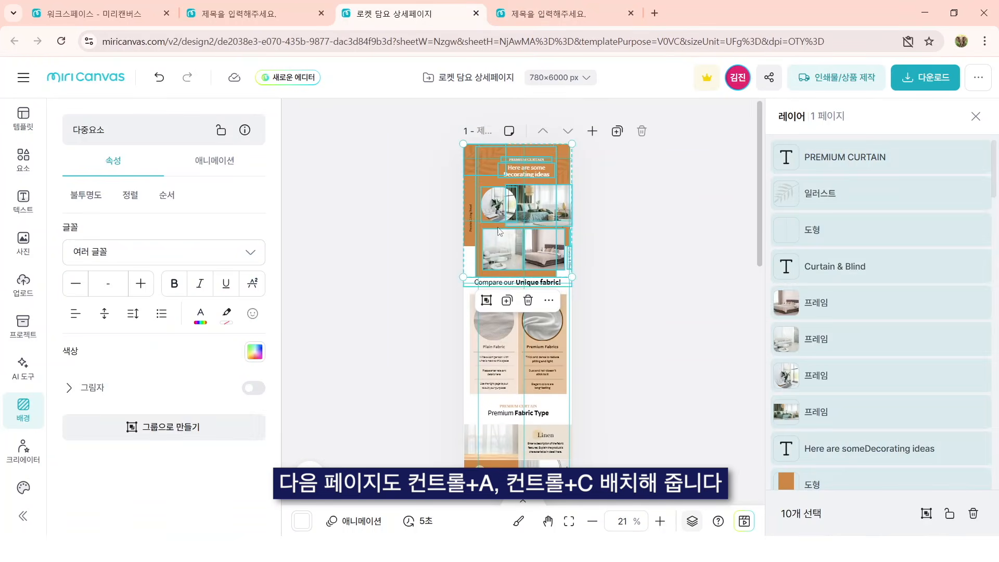
drag(532, 241, 518, 321)
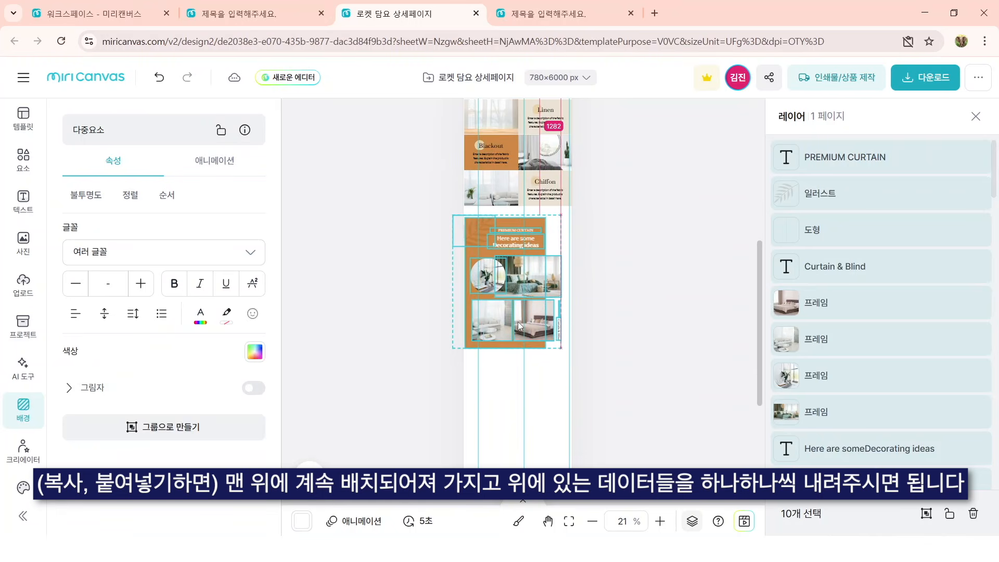
Step: Bring the remaining template pages, through the Q & A page, into the 로켓 담요 상세페이지 design
click(547, 13)
key(ctrl+v)
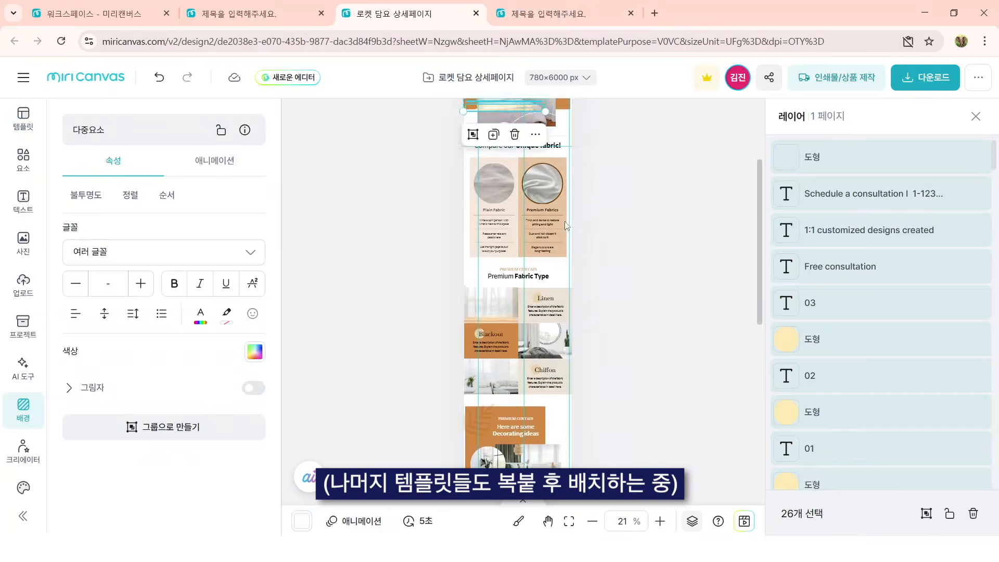
scroll(568, 226, up, 3)
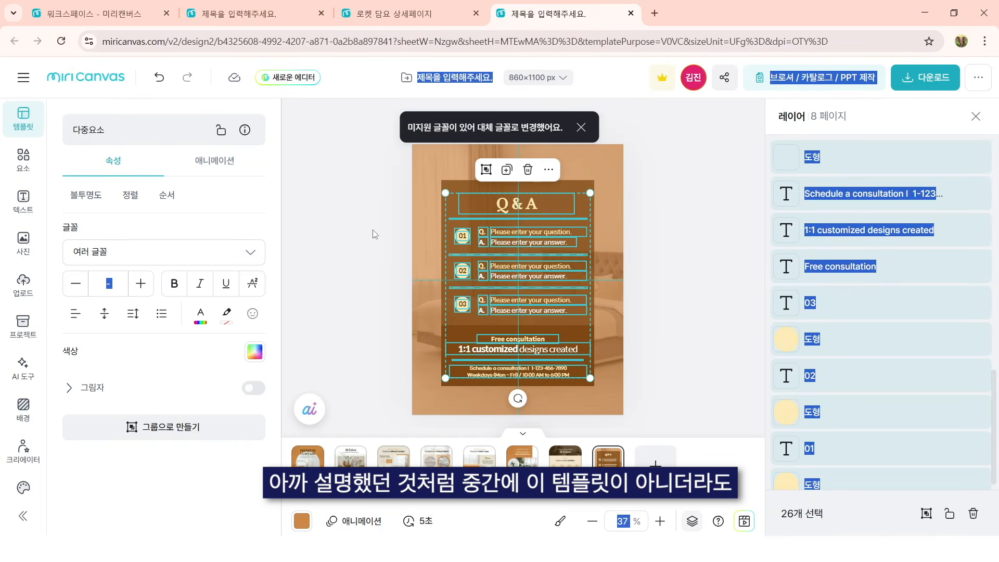
Step: In the template design, browse the other 상세페이지 templates and apply the Summer Bedding page over the Q & A page
click(317, 241)
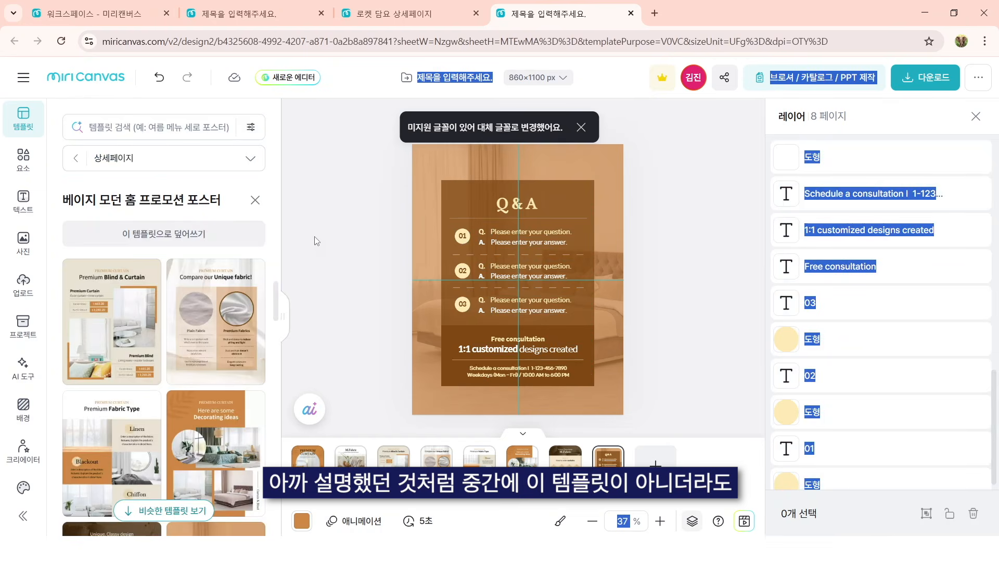
click(255, 200)
scroll(228, 416, down, 5)
scroll(228, 416, down, 10)
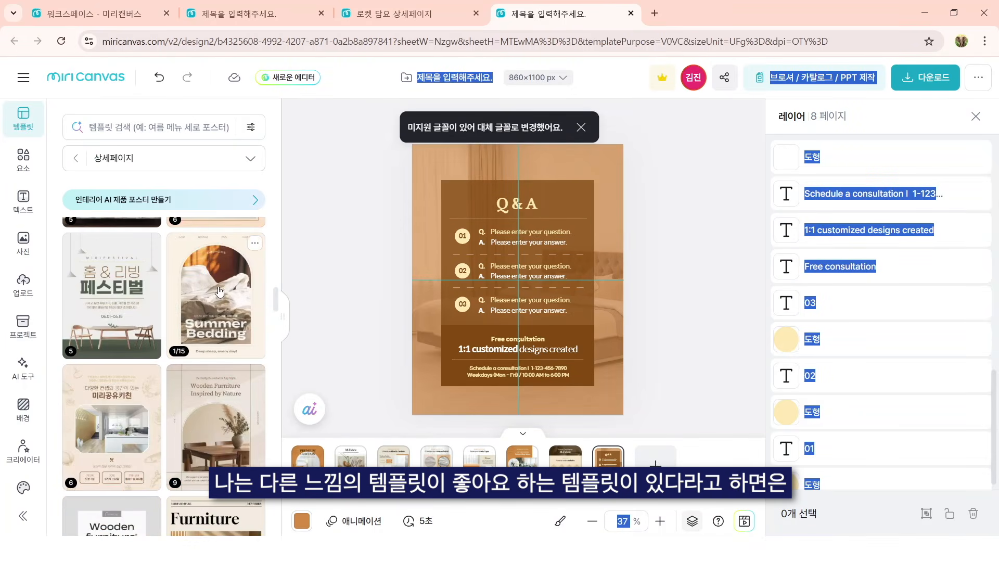
click(217, 292)
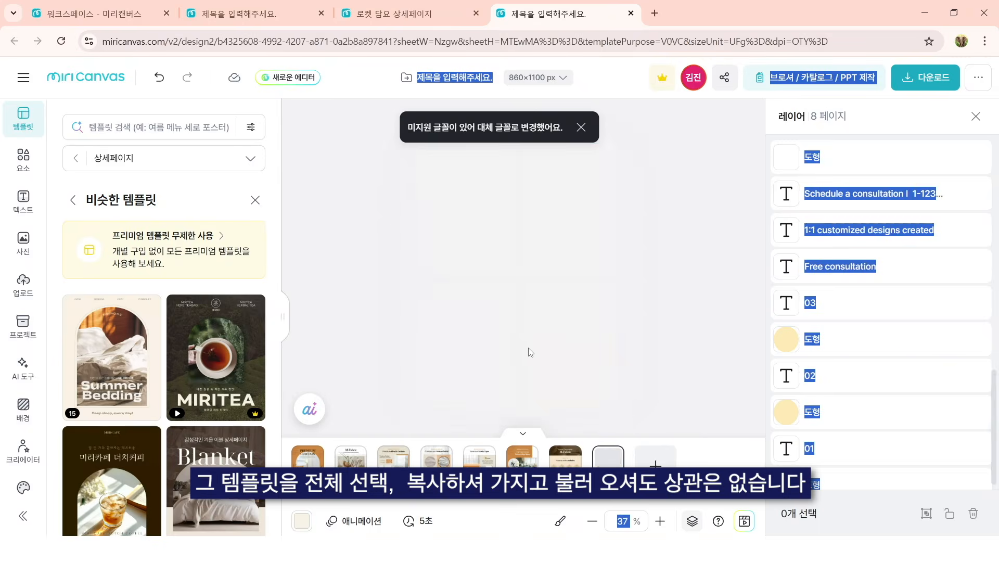
Step: Copy all Summer Bedding elements, paste them into the 로켓 담요 상세페이지 design, and delete the pasted elements
key(ctrl+a)
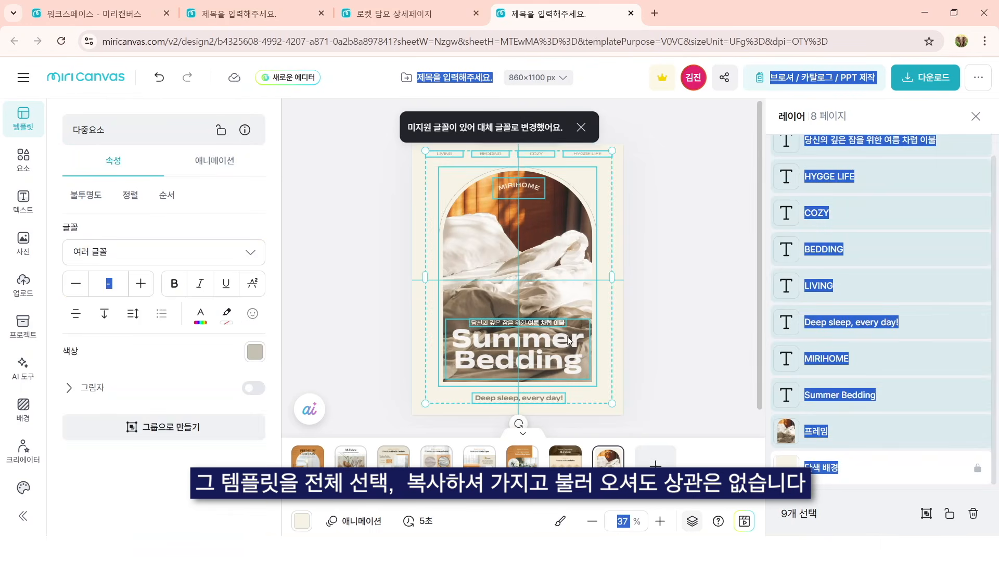
key(ctrl+c)
key(ctrl+Page_Up)
key(ctrl+v)
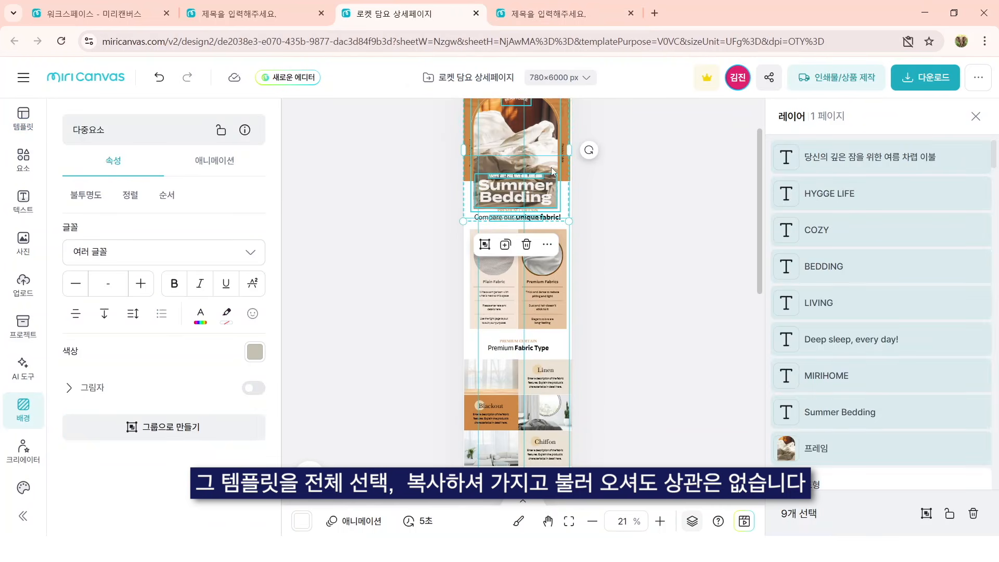
key(Delete)
Step: Enlarge the header's orange background shape so that it extends past the page's upper and right edges
scroll(553, 172, up, 1)
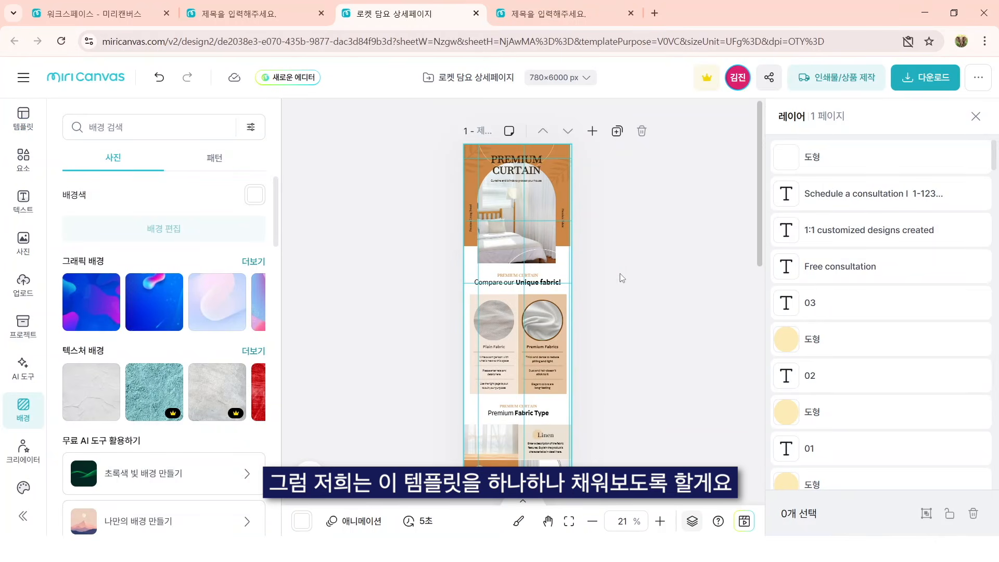
ctrl+scroll(531, 183, up, 3)
scroll(569, 335, up, 1)
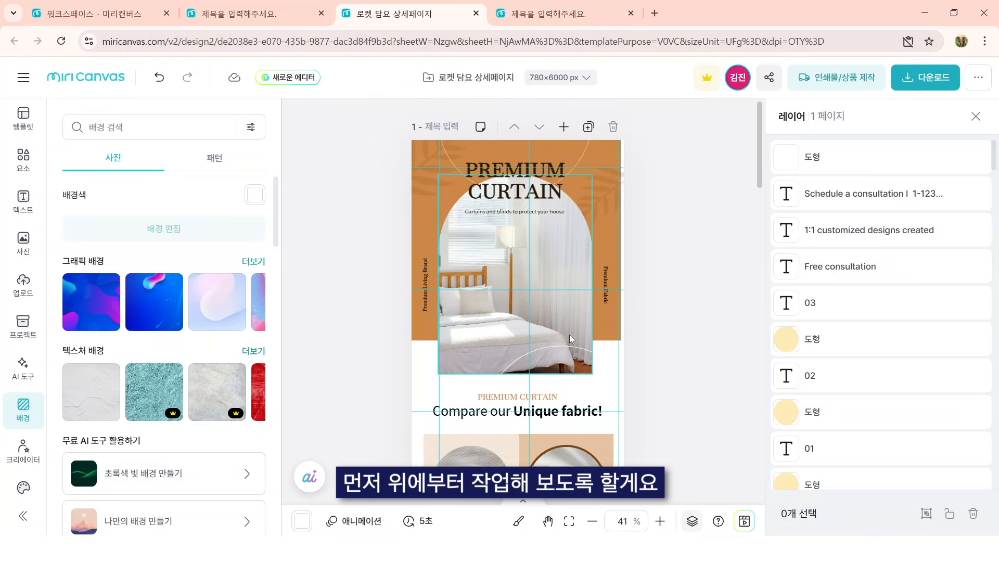
click(604, 152)
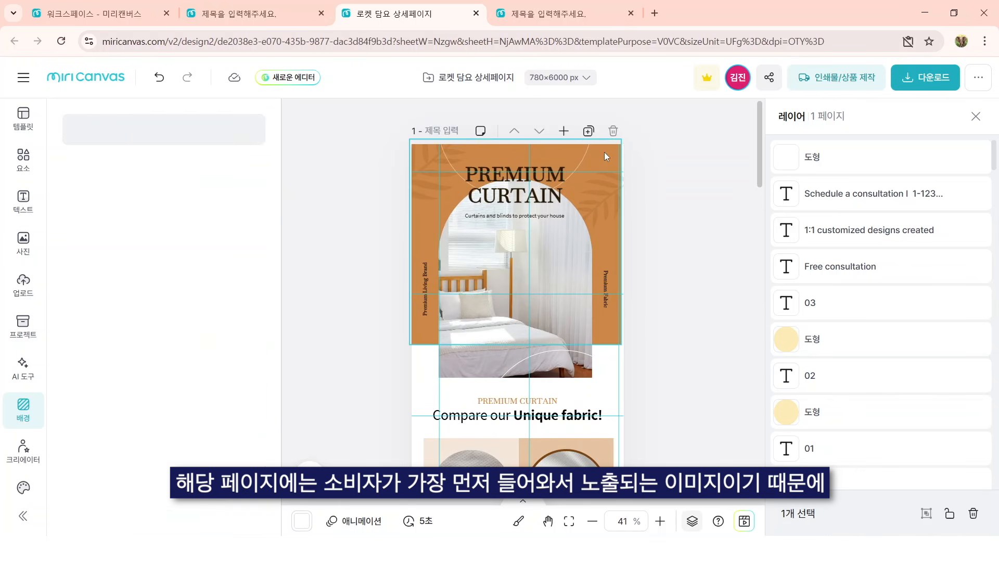
drag(621, 131, 640, 129)
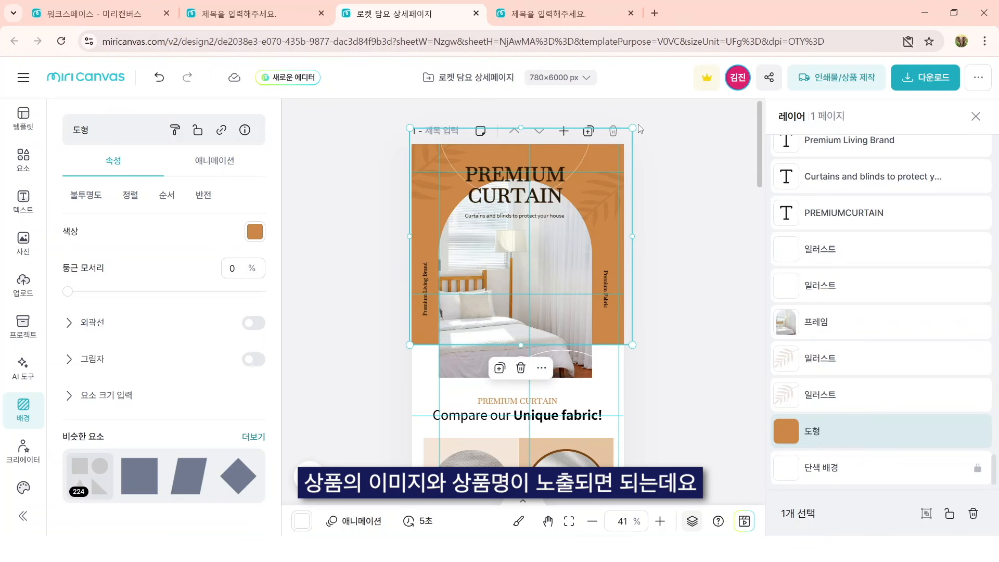
click(726, 230)
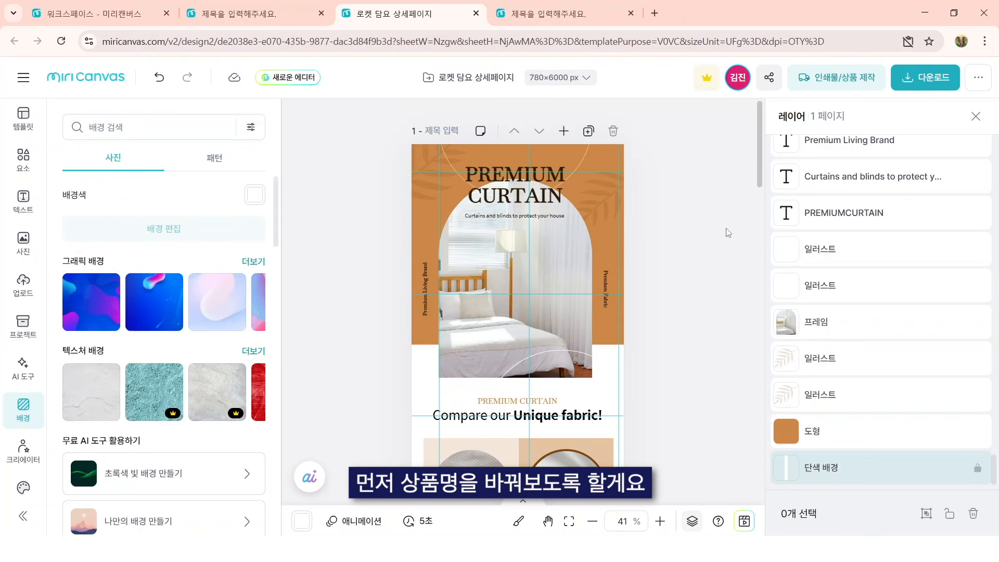
Step: Replace the PREMIUM CURTAIN header title with 폴라마켓 and 극세사 담요 on two lines
click(558, 191)
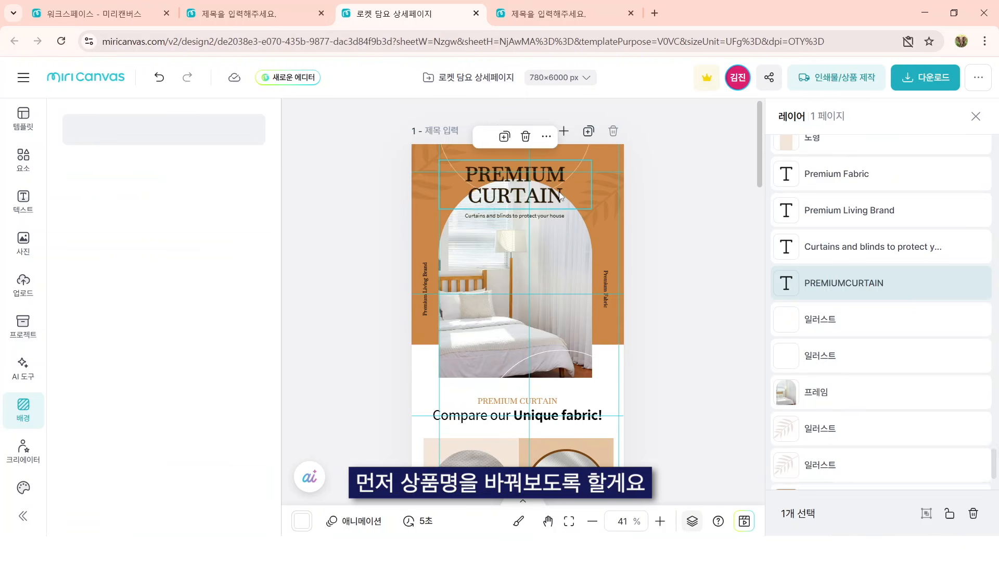
double_click(559, 192)
text(포ㄹ라마켓)
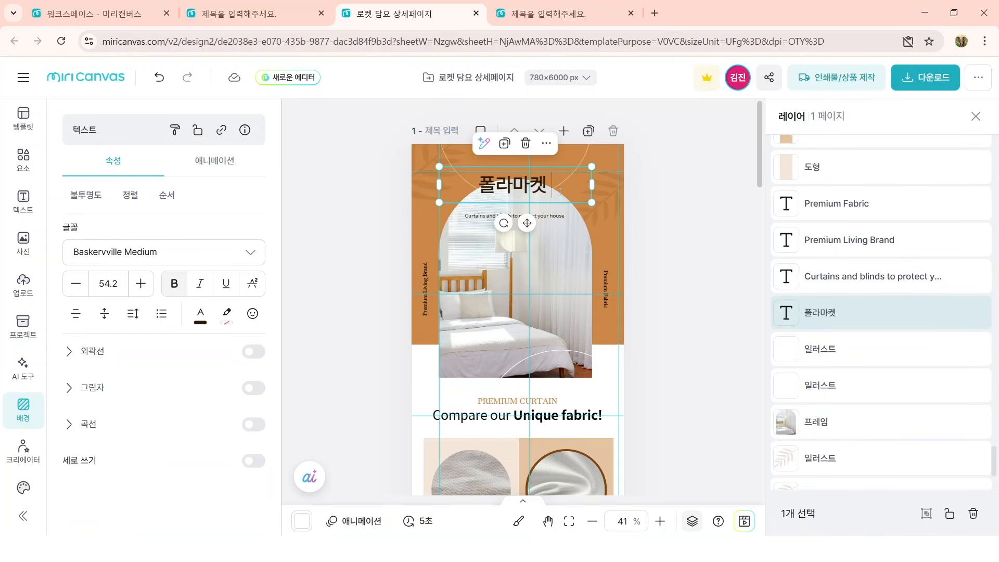
key(Return)
text(극사)
key(BackSpace)
text(세사 담요)
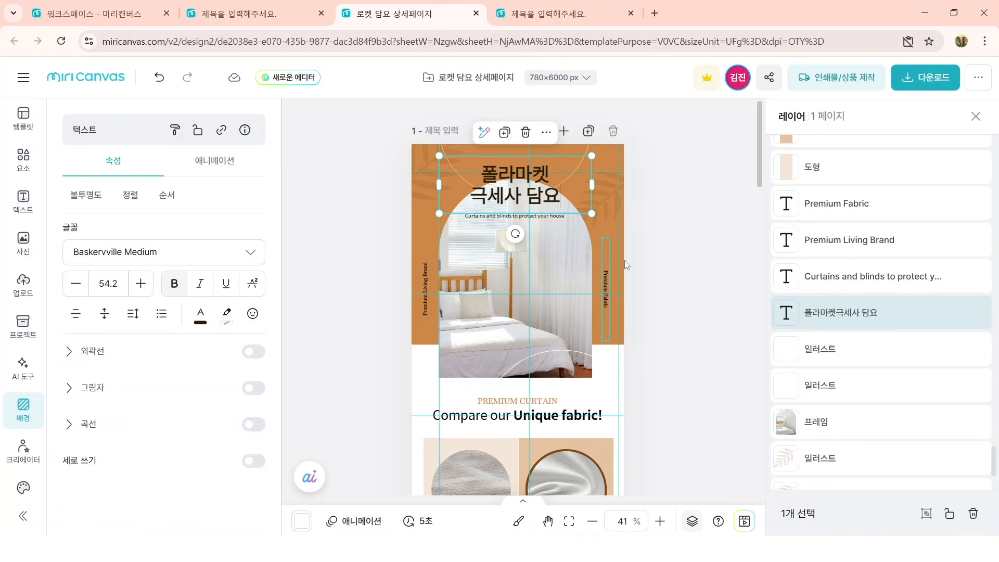
click(655, 262)
Step: Change the header title's font to 프리텐다드 Bold from the favourite fonts
click(512, 203)
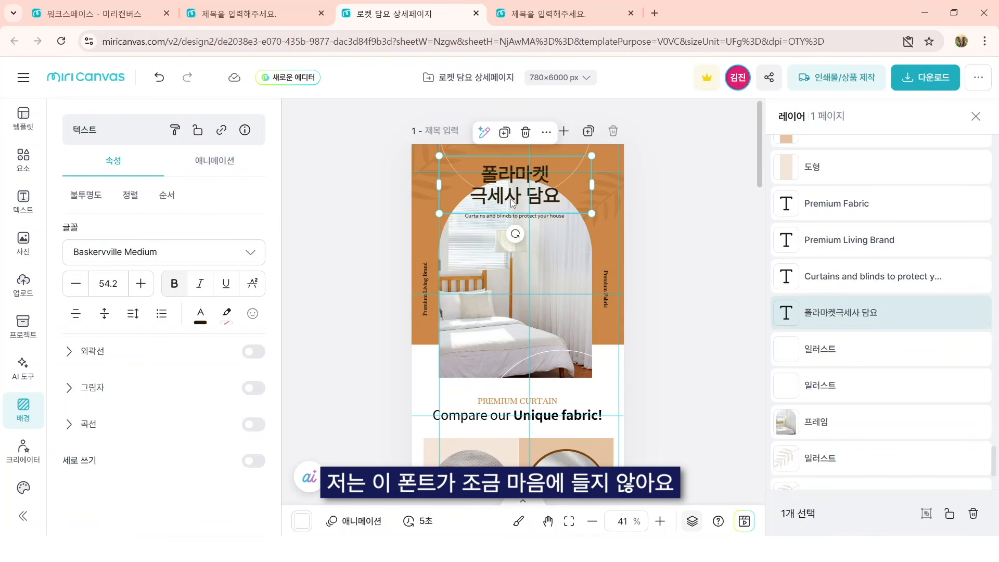
click(189, 253)
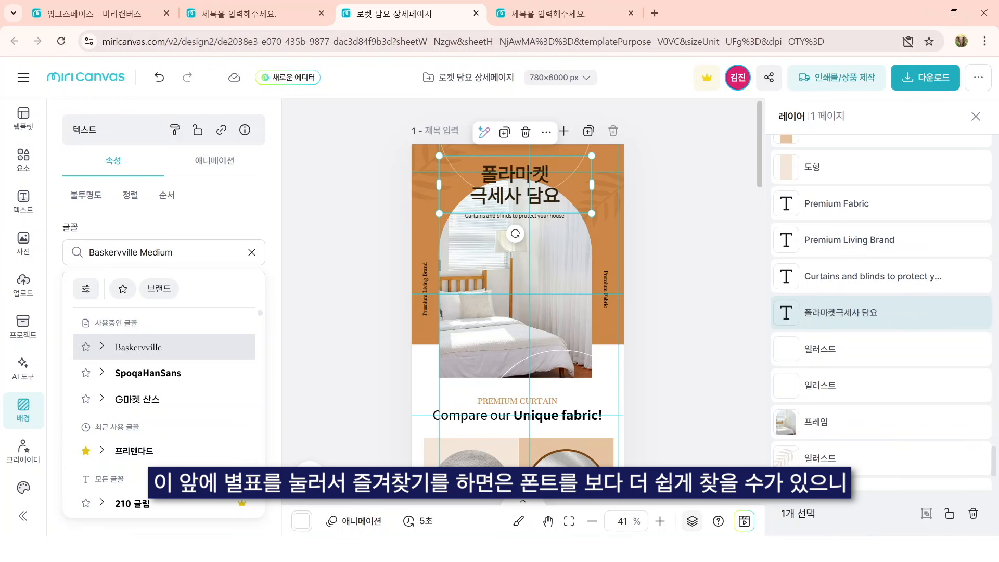
click(123, 289)
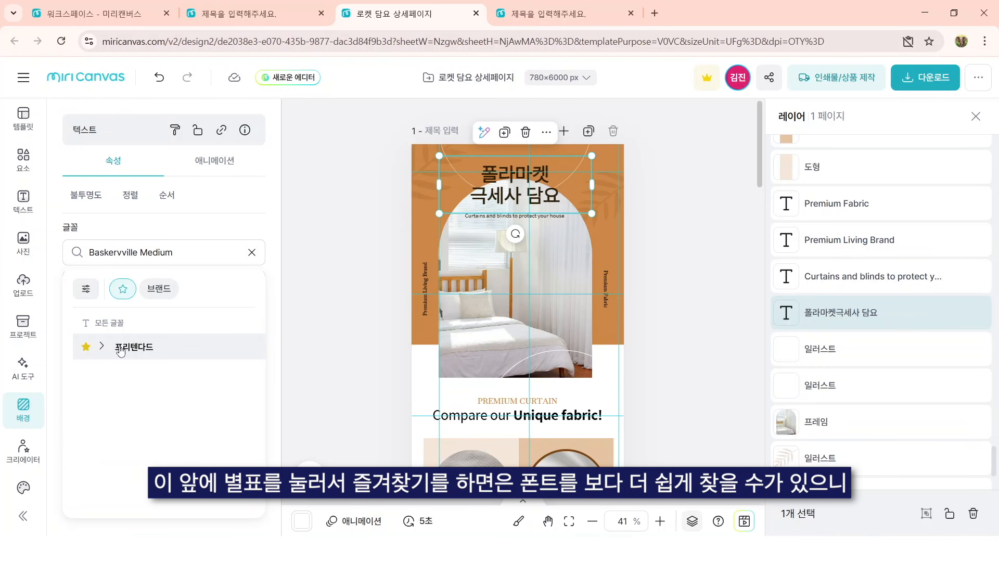
click(183, 349)
scroll(203, 451, down, 1)
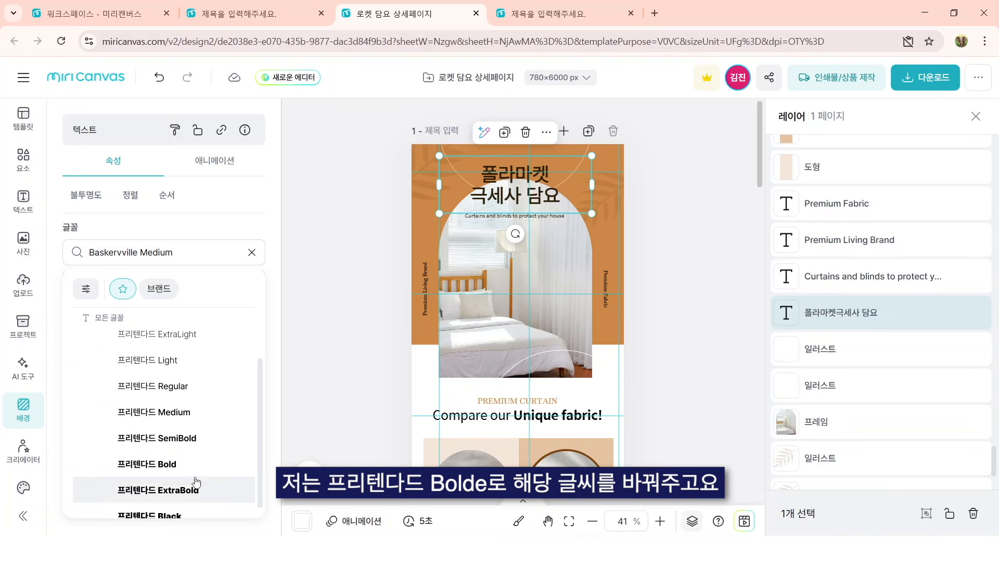
click(196, 467)
click(319, 335)
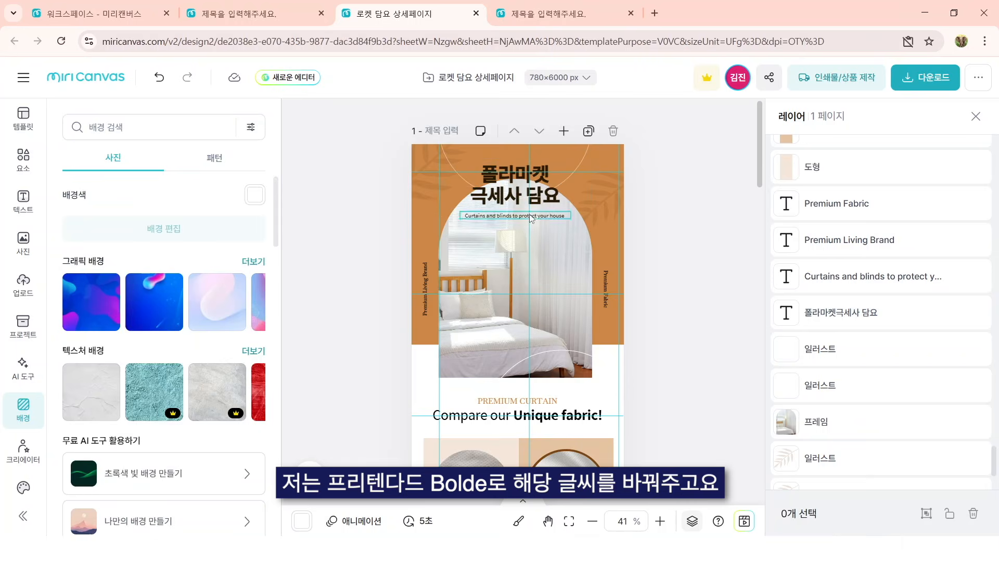
Step: Set the font size of the header title 폴라마켓 극세사 담요 to 60
click(520, 196)
click(113, 290)
double_click(114, 290)
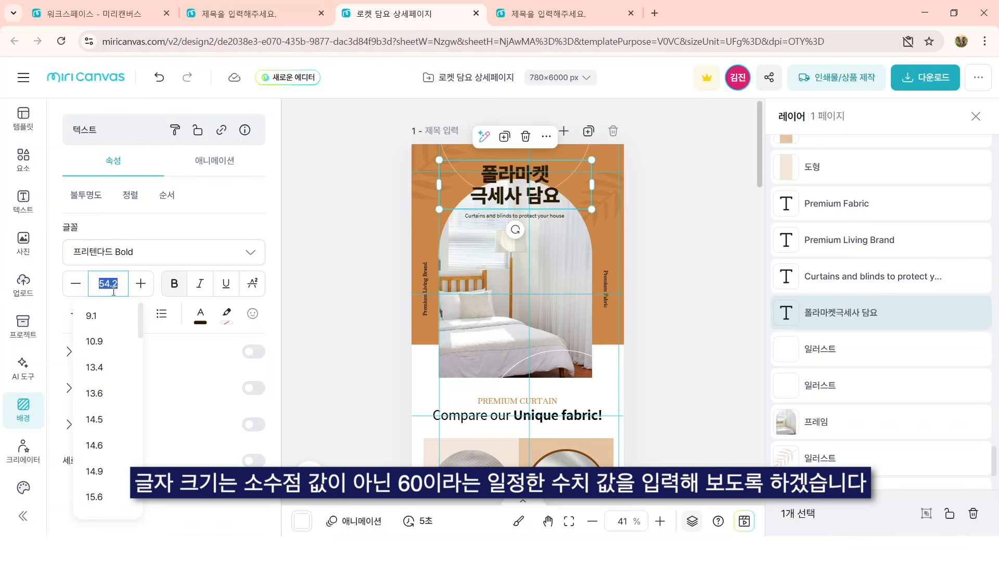
text(60)
key(Return)
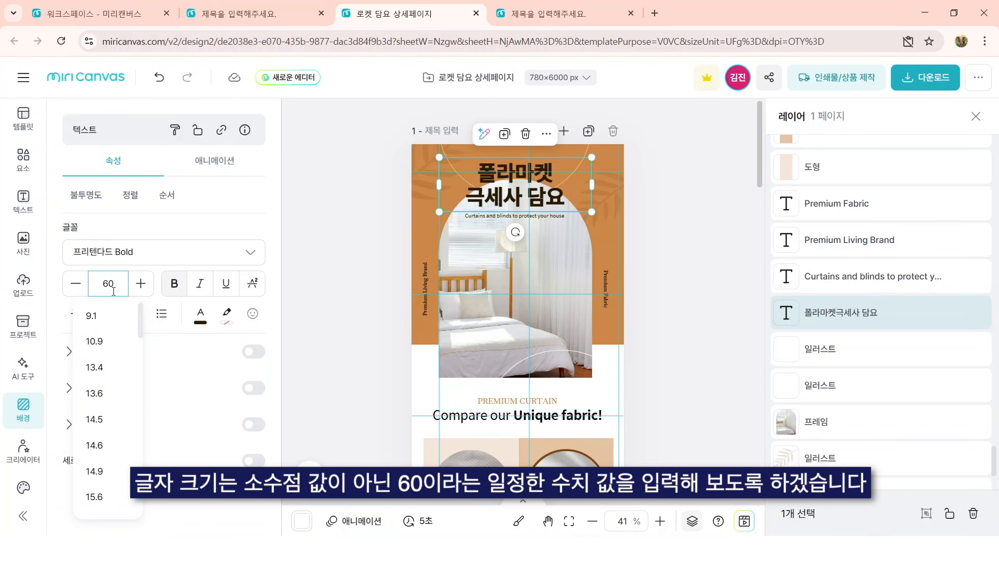
click(709, 351)
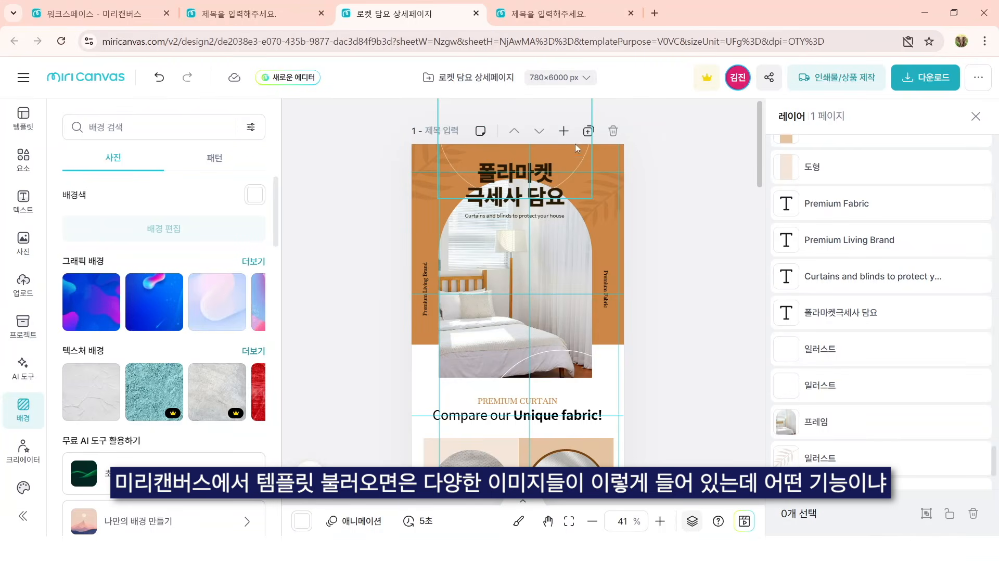
Step: Upload the photo of hands holding the beige blanket from the product image folder and place it in the header's arched frame
scroll(555, 277, down, 10)
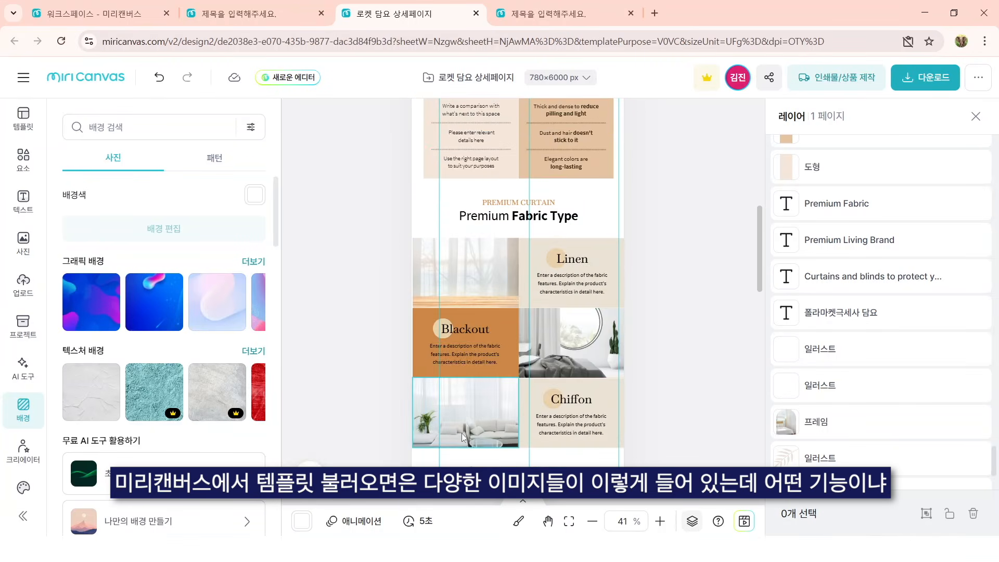
scroll(503, 373, down, 3)
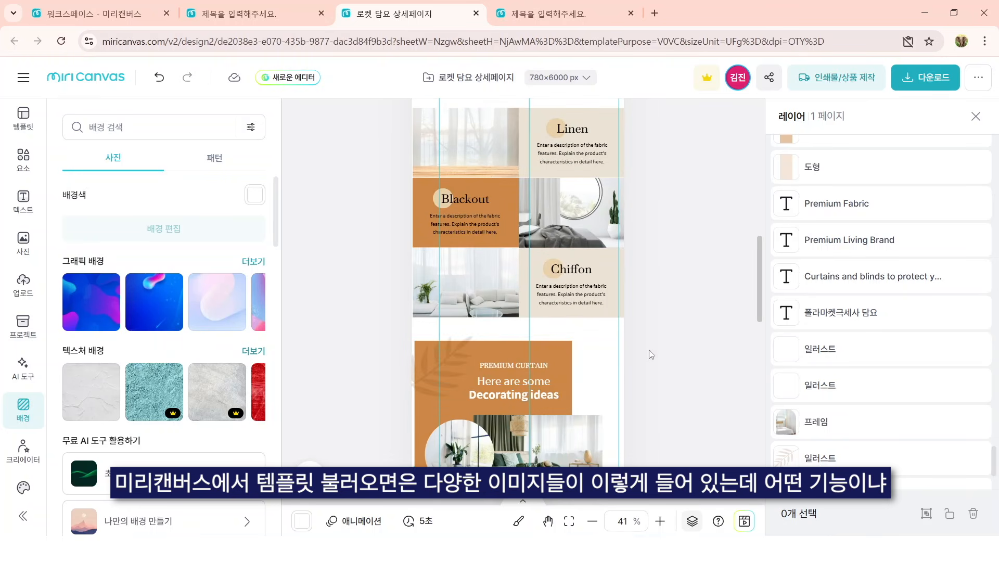
scroll(645, 354, up, 12)
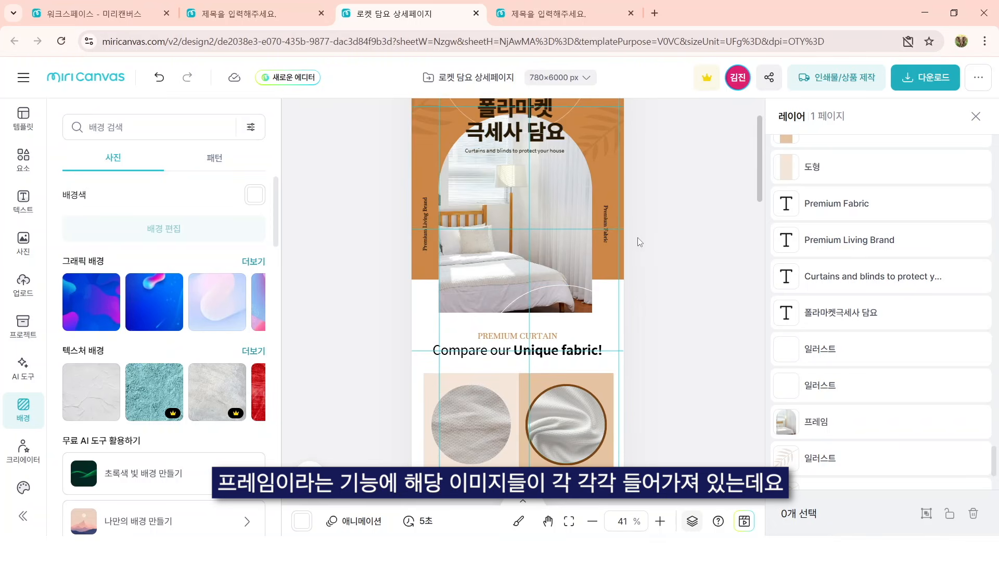
scroll(646, 270, down, 5)
scroll(656, 277, up, 3)
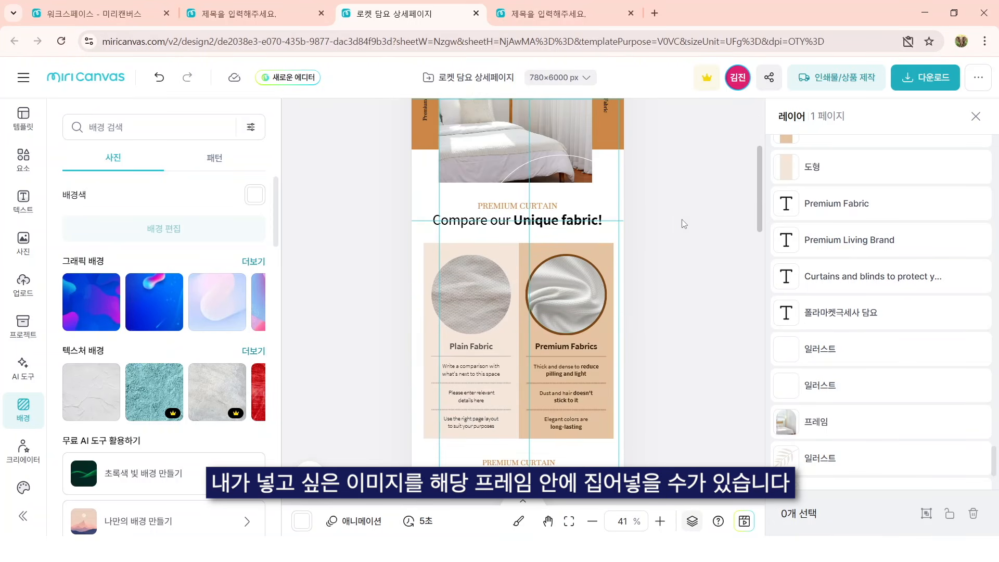
scroll(669, 282, up, 3)
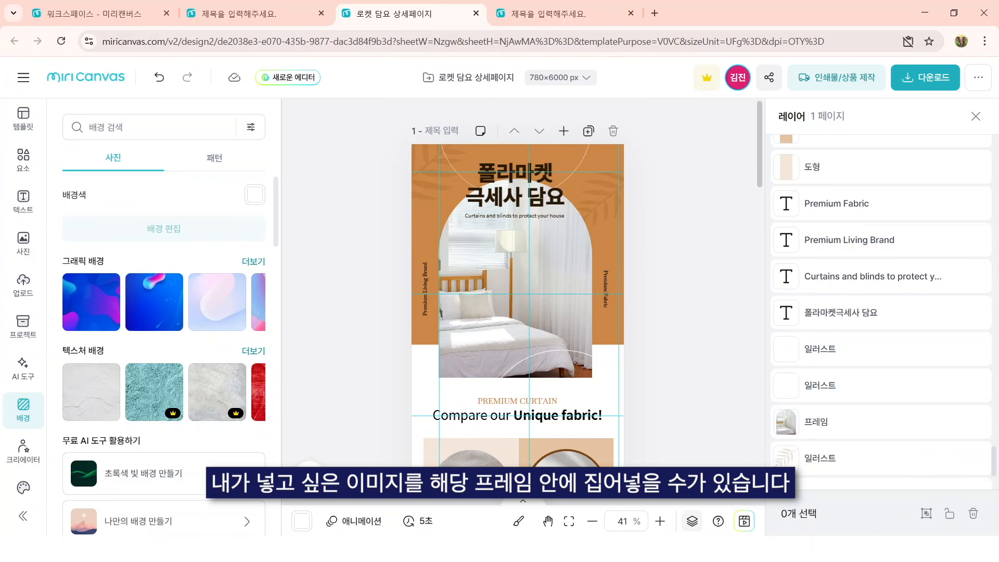
click(741, 549)
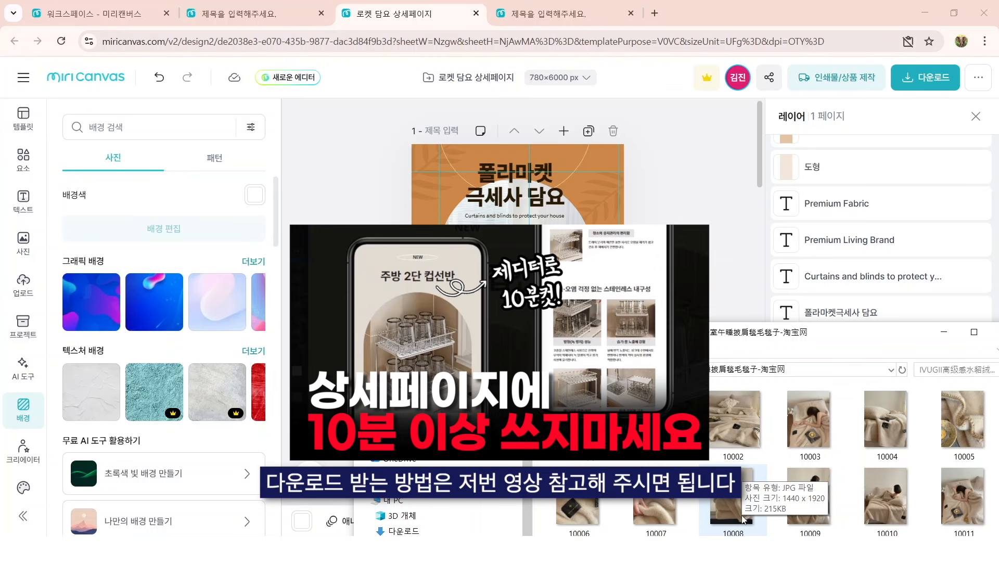
scroll(764, 505, down, 1)
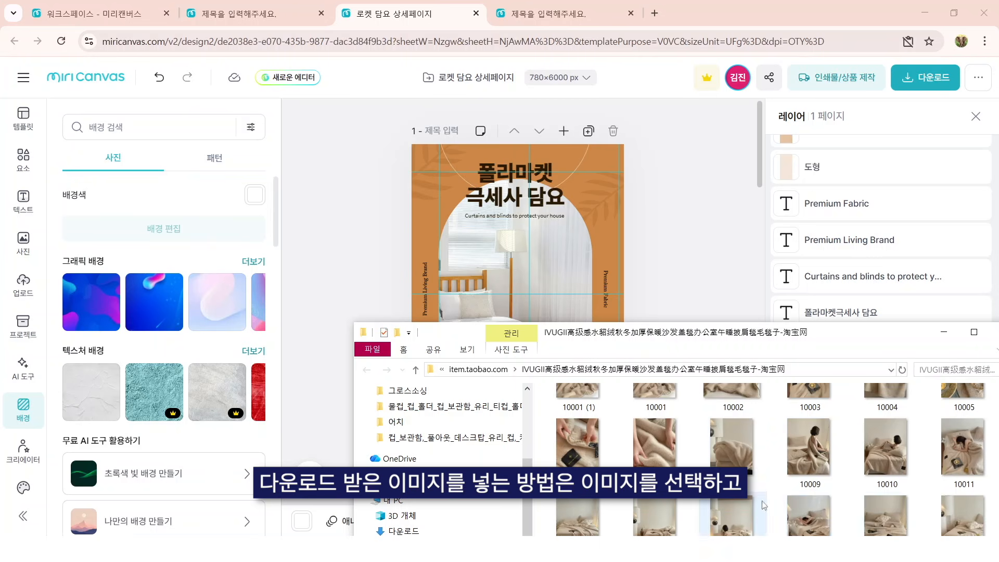
click(671, 440)
drag(656, 462, 174, 272)
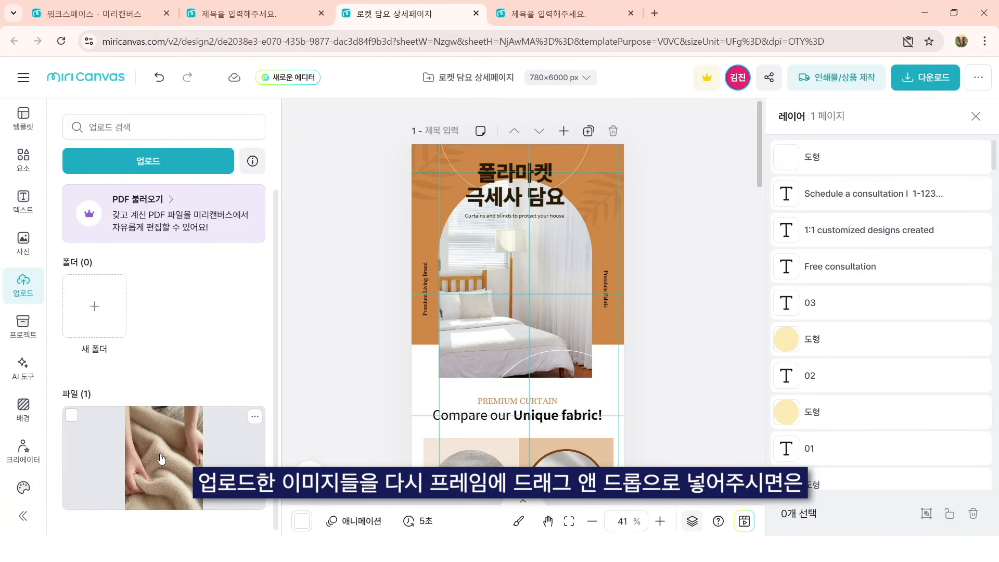
drag(160, 463, 533, 304)
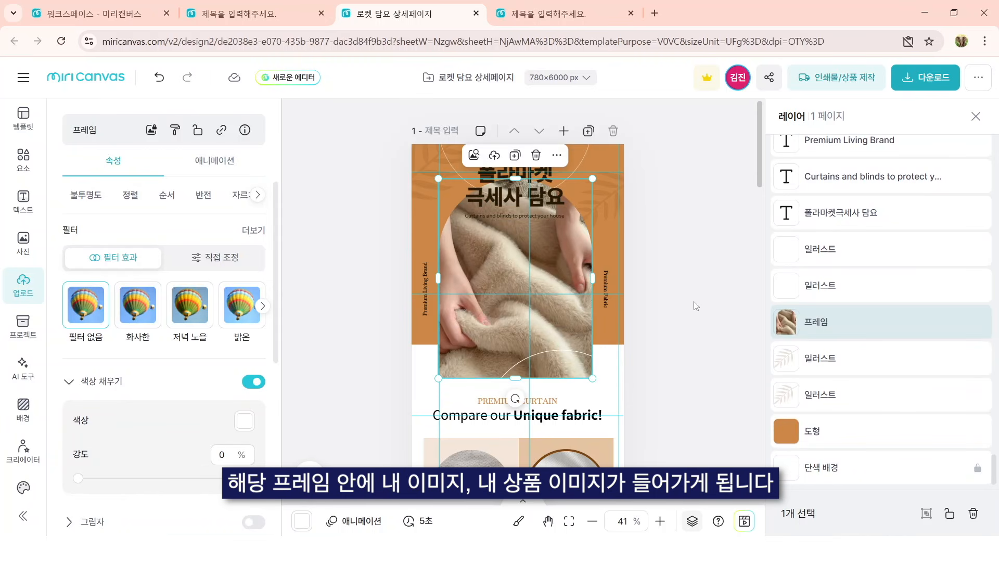
click(693, 316)
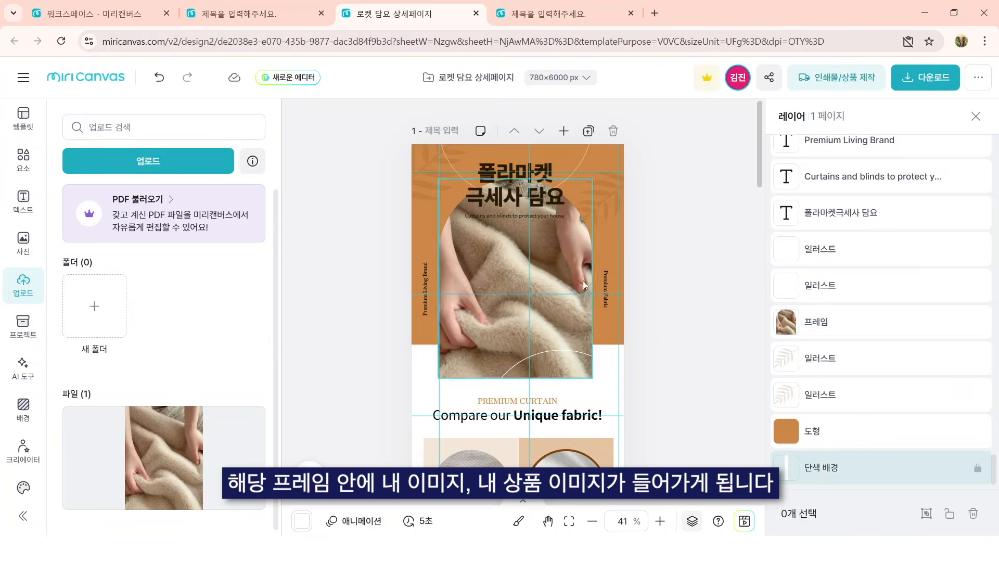
click(607, 281)
click(429, 287)
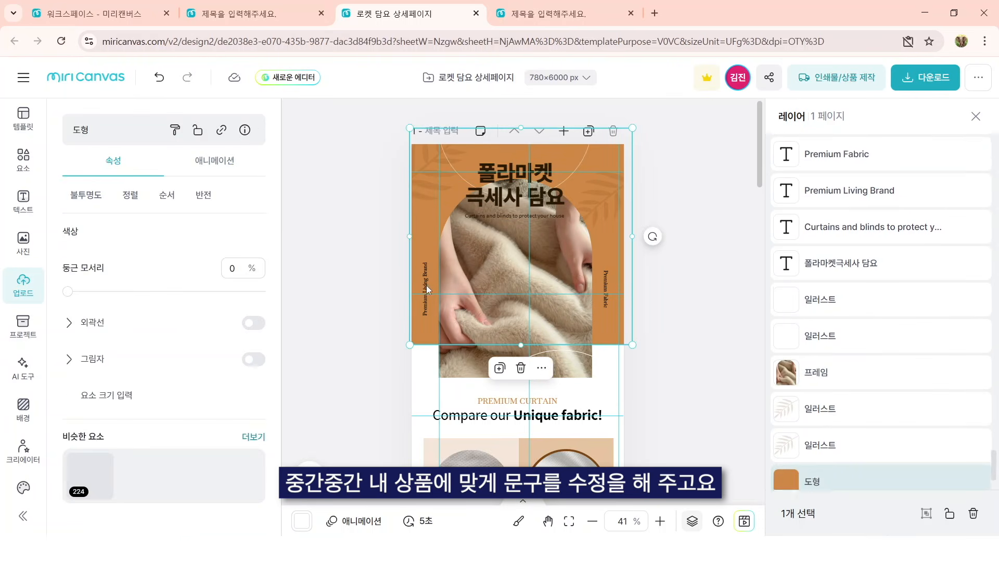
click(427, 286)
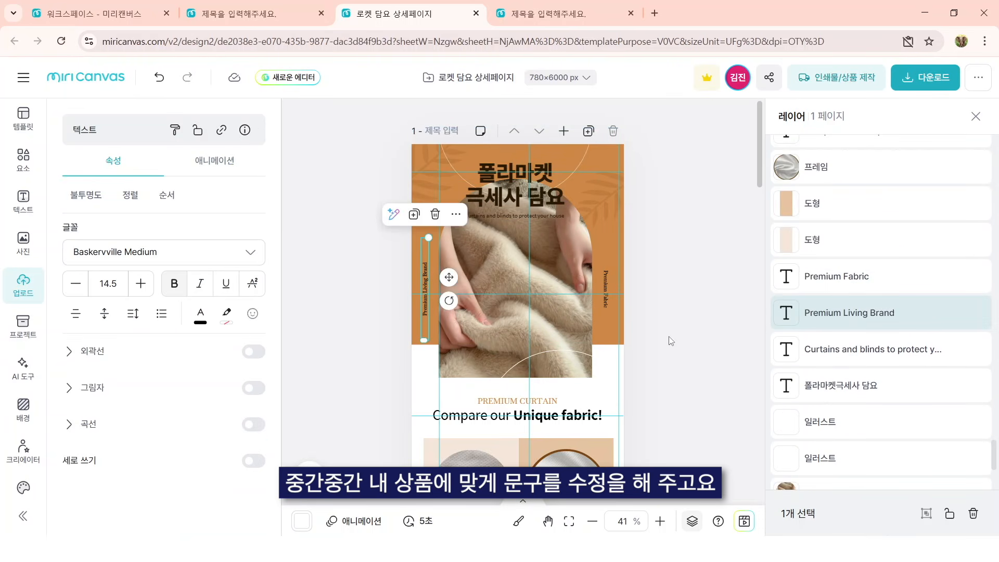
click(671, 341)
Step: Replace the comparison section's heading with 한눈에 비교해보세요! and its two column titles with 일반 담요 and 극세사 담요
scroll(580, 291, down, 3)
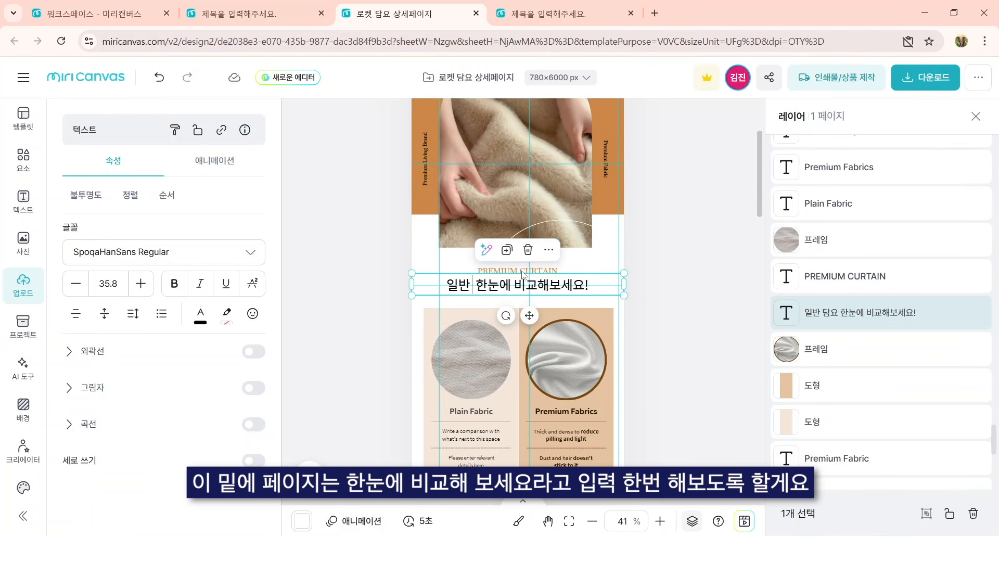
key(BackSpace)
key(BackSpace)
key(BackSpace)
key(BackSpace)
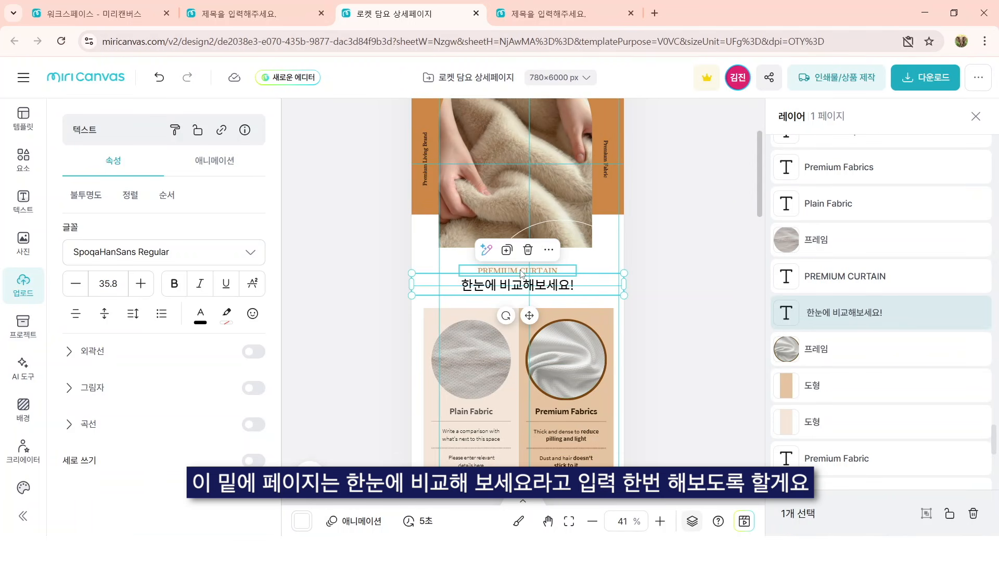
click(683, 293)
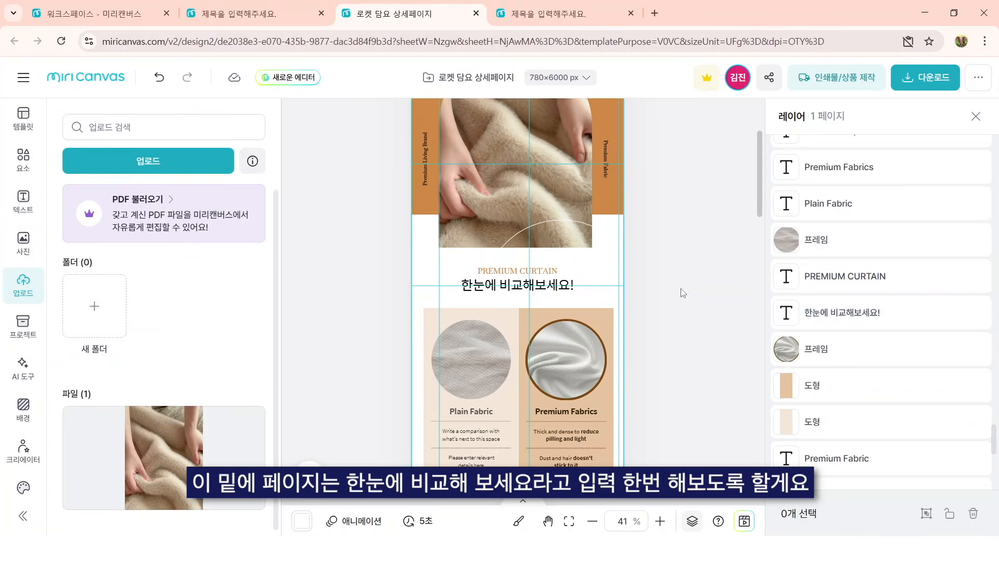
scroll(670, 373, down, 1)
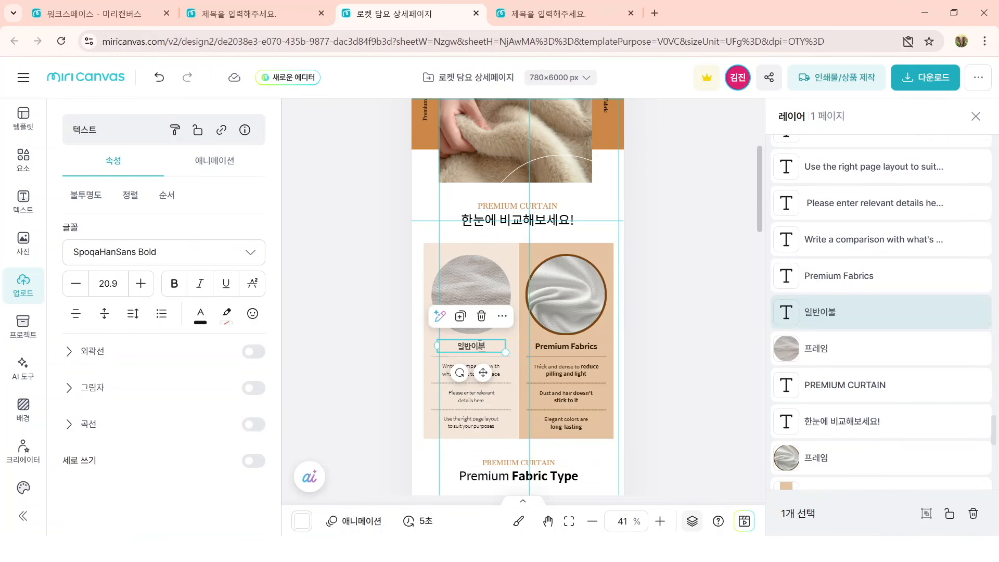
click(566, 346)
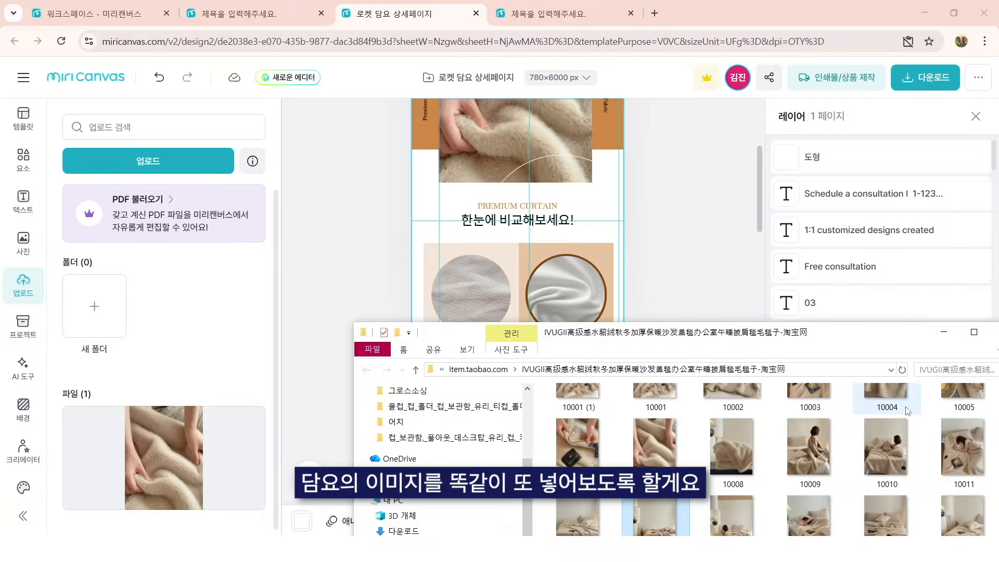
Step: Upload the photo of the folded blanket edge beside a bowl and place it in the circular frame above 극세사 담요
drag(851, 338, 879, 236)
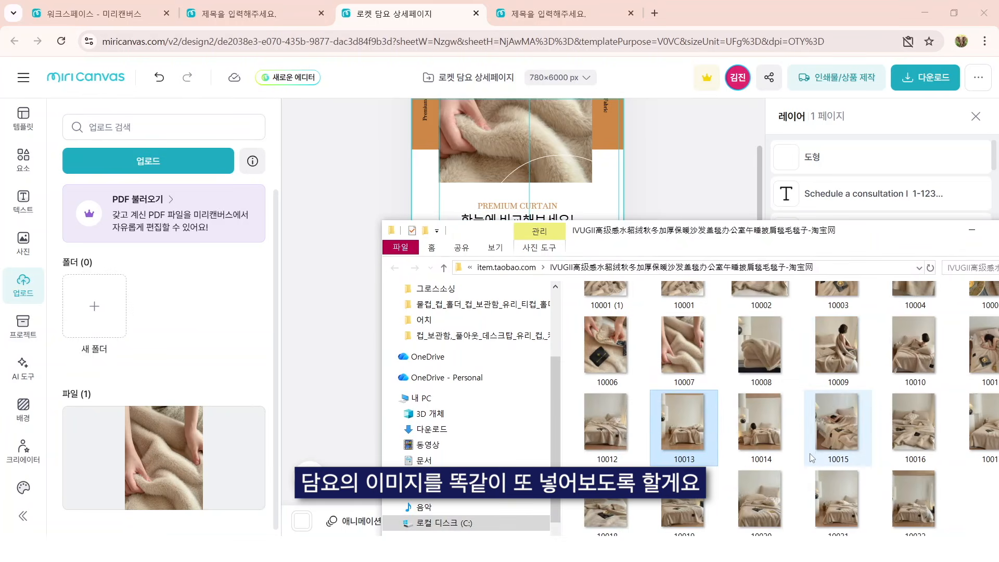
drag(877, 225, 835, 399)
click(952, 489)
drag(955, 490, 148, 364)
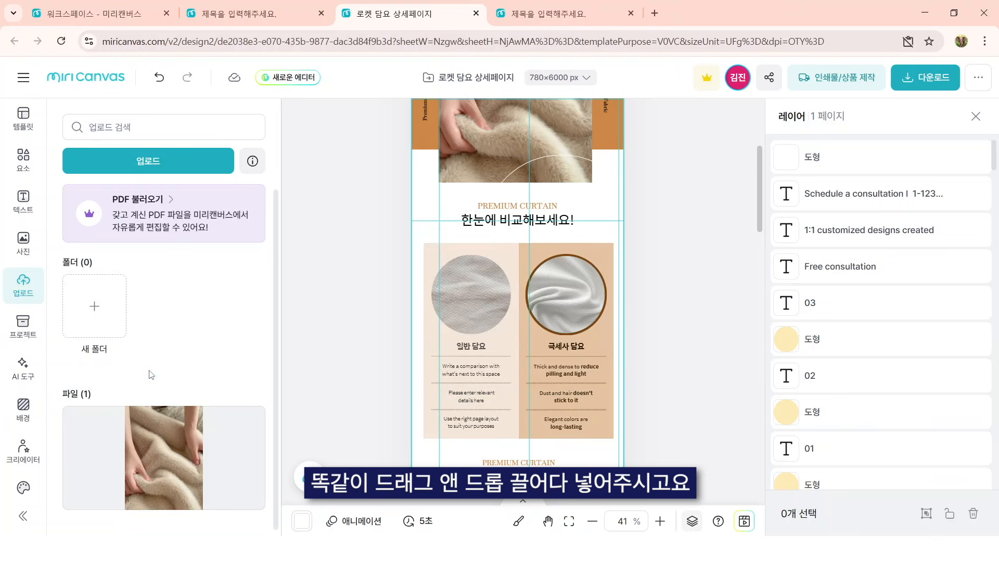
drag(112, 458, 549, 287)
click(682, 320)
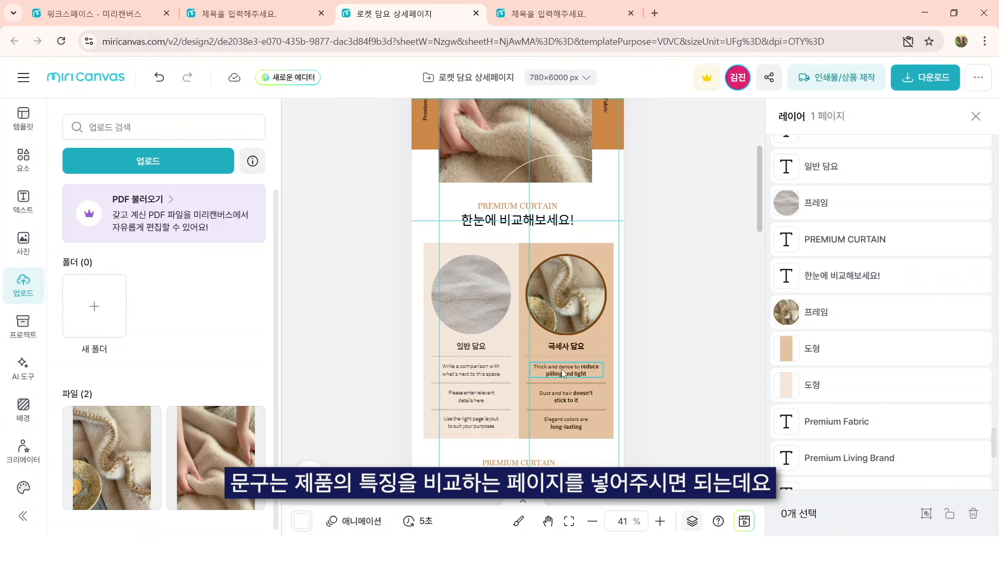
Step: Replace the first comparison row's texts with 보온력이 떨어짐 for 일반 담요 and 열 보존력 우수함 for 극세사 담요
double_click(471, 370)
text(보온력이 떨어짐)
double_click(566, 370)
text(열 보존력 우수함)
Step: Replace the second comparison row's texts with 거친 촉감 for 일반 담요 and 구름같은 부드러움 for 극세사 담요
double_click(471, 396)
text(거친 촉감)
double_click(579, 393)
text(구름같ㅇ느 브)
key(BackSpace)
key(BackSpace)
key(BackSpace)
key(BackSpace)
key(BackSpace)
text(은 부드러움)
Step: Replace the third comparison row's texts with 무겁고 답답함 for 일반 담요 and 가볍고 포근함 for 극세사 담요
double_click(471, 422)
text(무겁고 답답함)
double_click(566, 422)
text(가볍고 포근함)
click(666, 364)
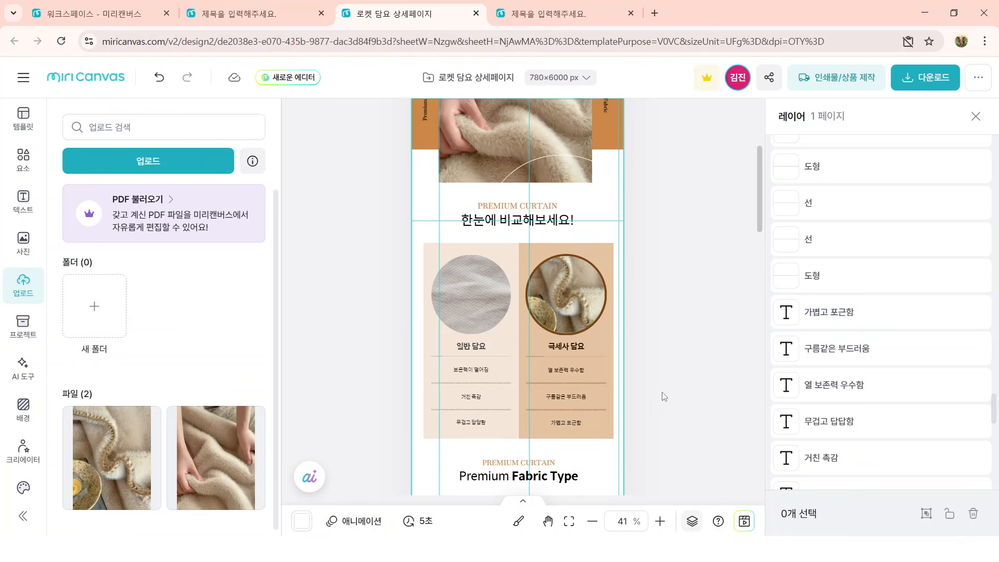
scroll(651, 341, down, 3)
scroll(611, 248, up, 3)
scroll(616, 253, up, 1)
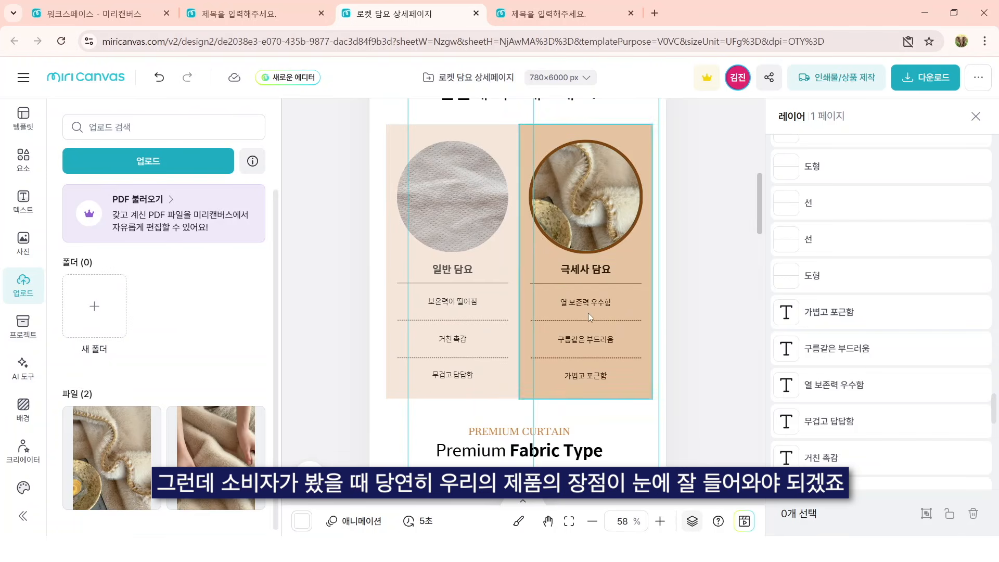
click(608, 303)
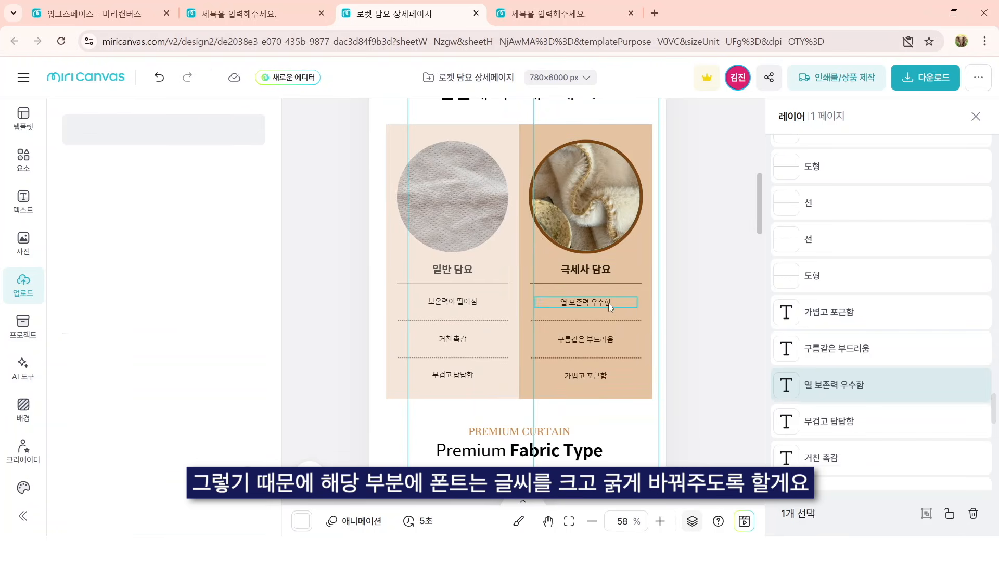
click(615, 340)
click(671, 306)
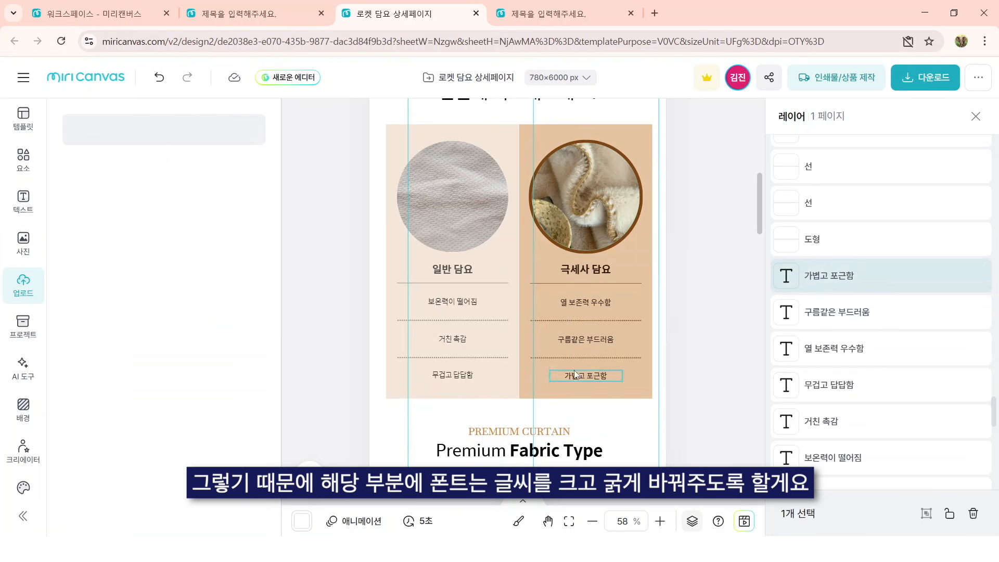
click(599, 374)
click(604, 301)
shift+click(590, 342)
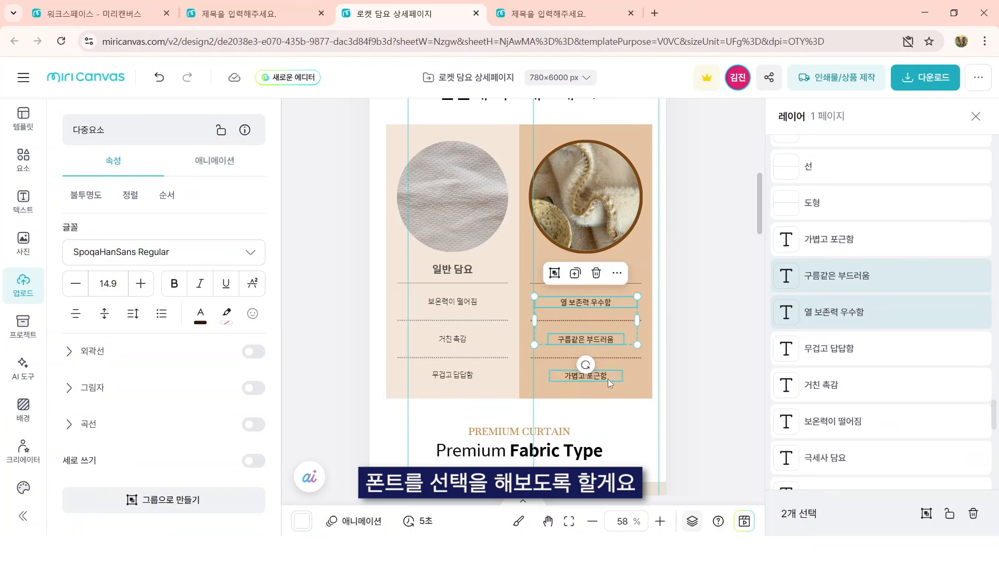
click(691, 349)
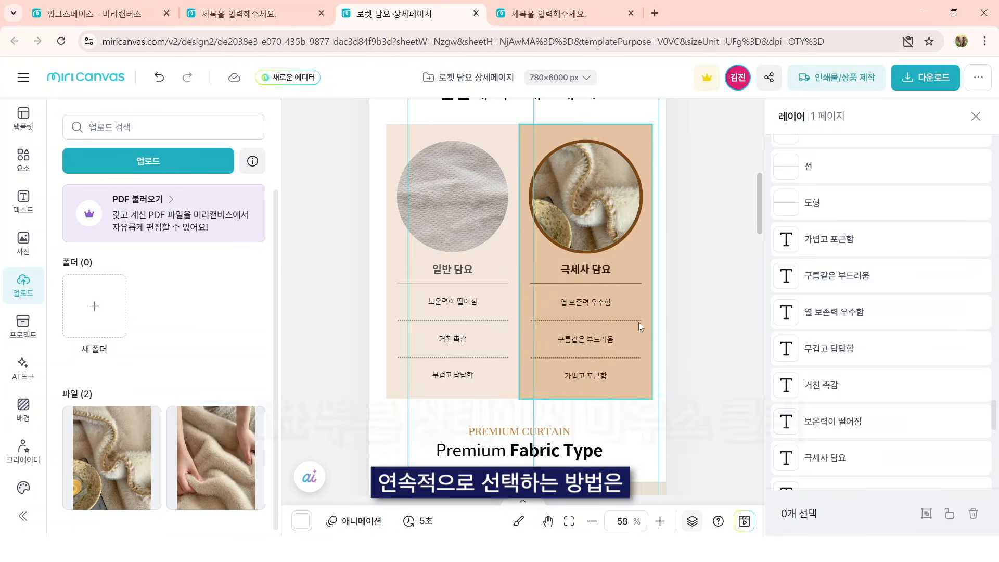
Step: Set the three feature texts under 극세사 담요 to the 프리텐다드 Bold font at size 20
click(588, 303)
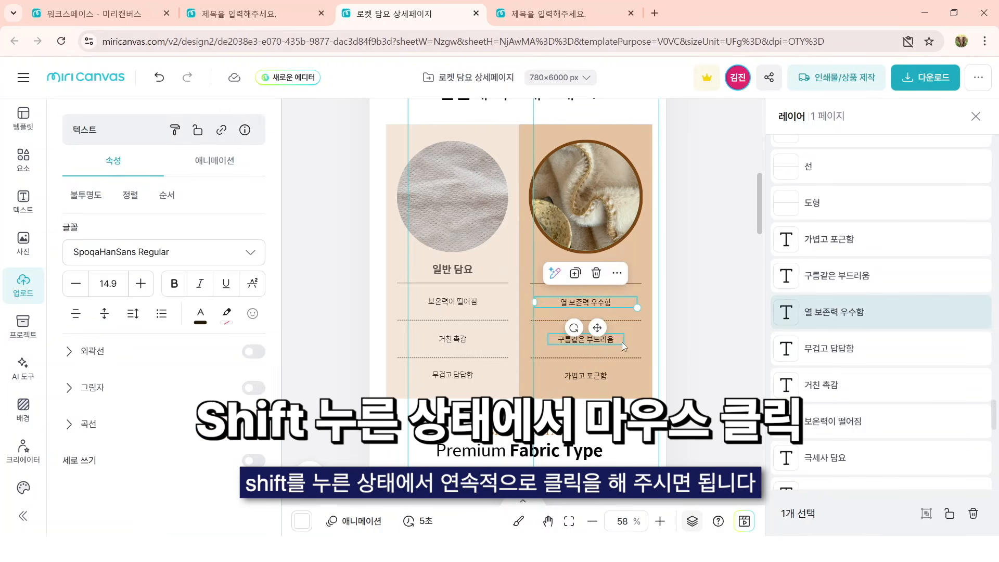
shift+click(622, 342)
shift+click(597, 384)
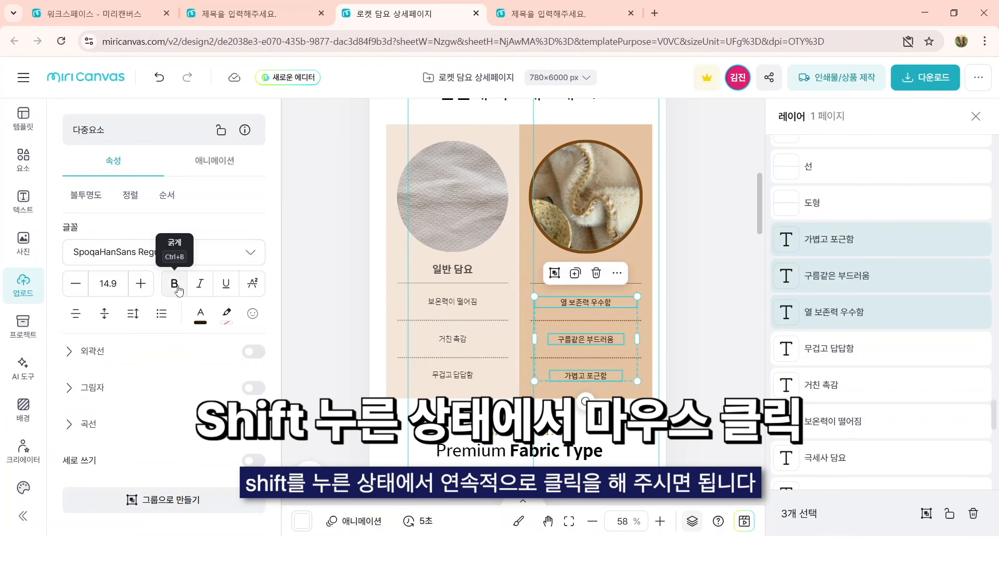
click(209, 252)
click(153, 478)
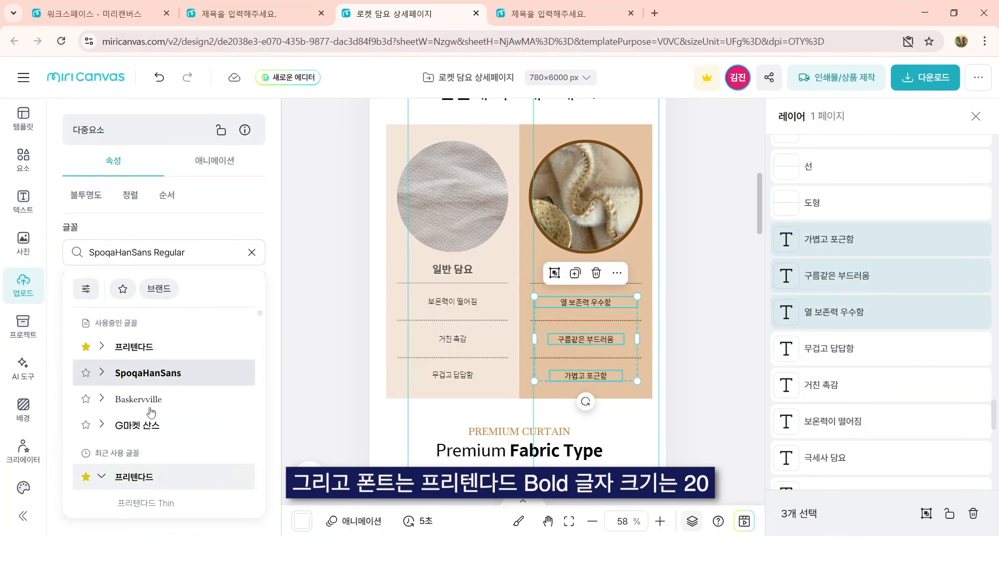
click(131, 348)
scroll(172, 411, down, 3)
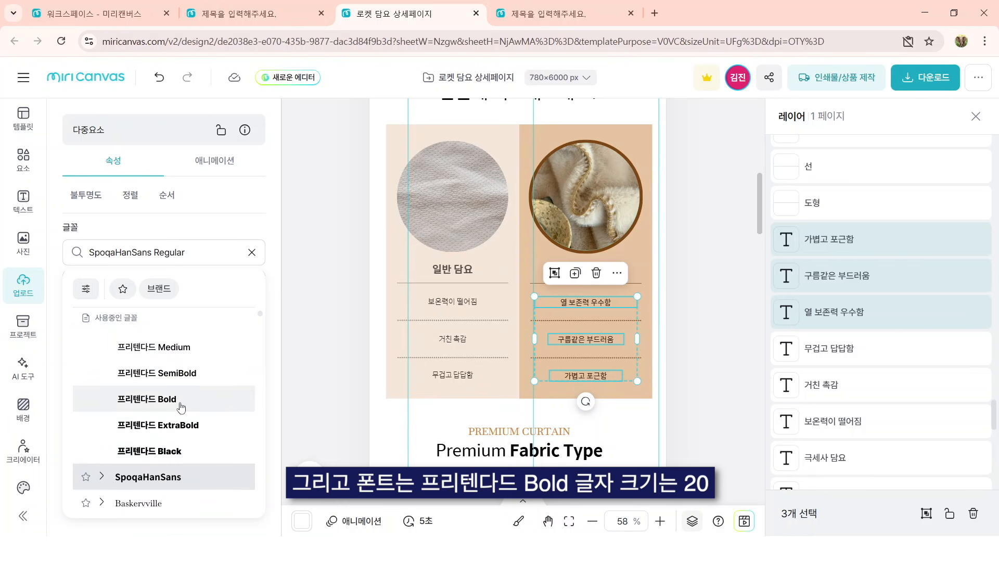
click(181, 399)
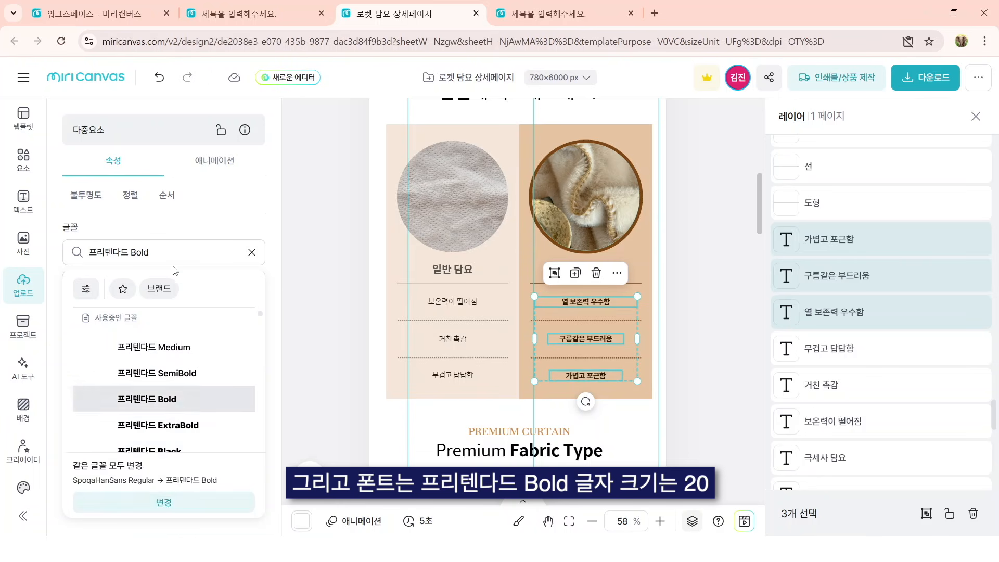
click(206, 224)
click(109, 283)
text(20)
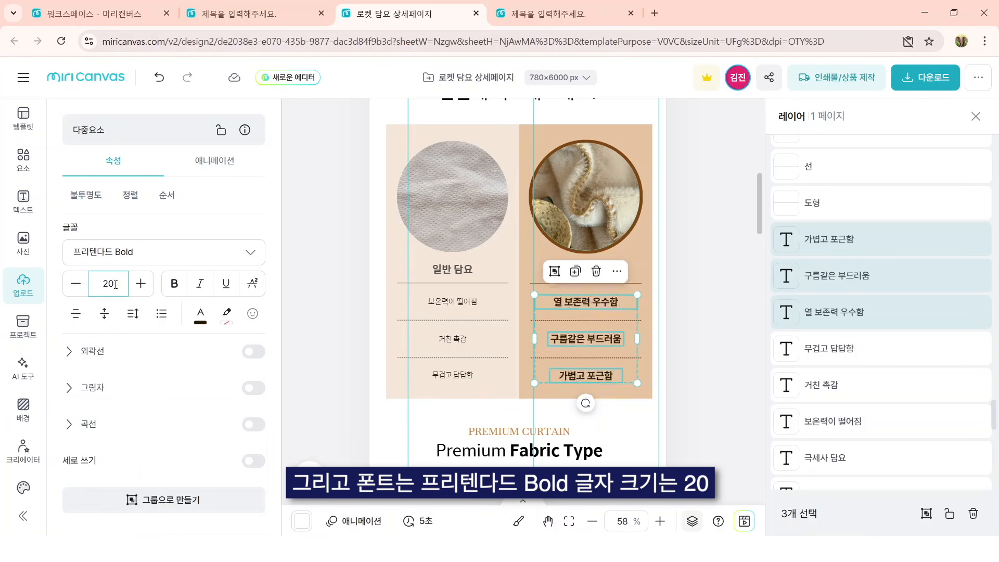
Step: Set the three feature texts under 일반 담요 to the 프리텐다드 Regular font at size 15
click(442, 301)
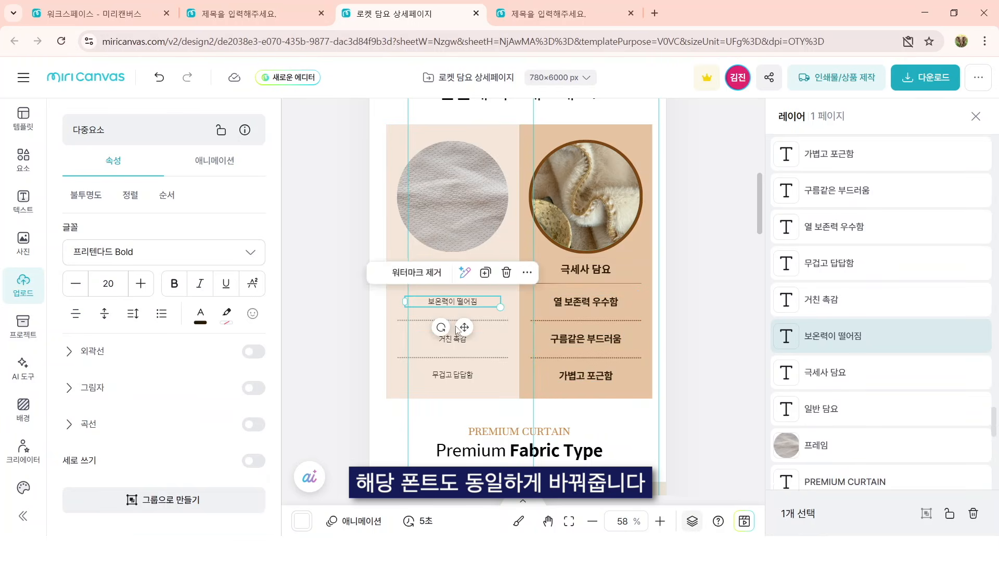
shift+click(453, 339)
shift+click(464, 377)
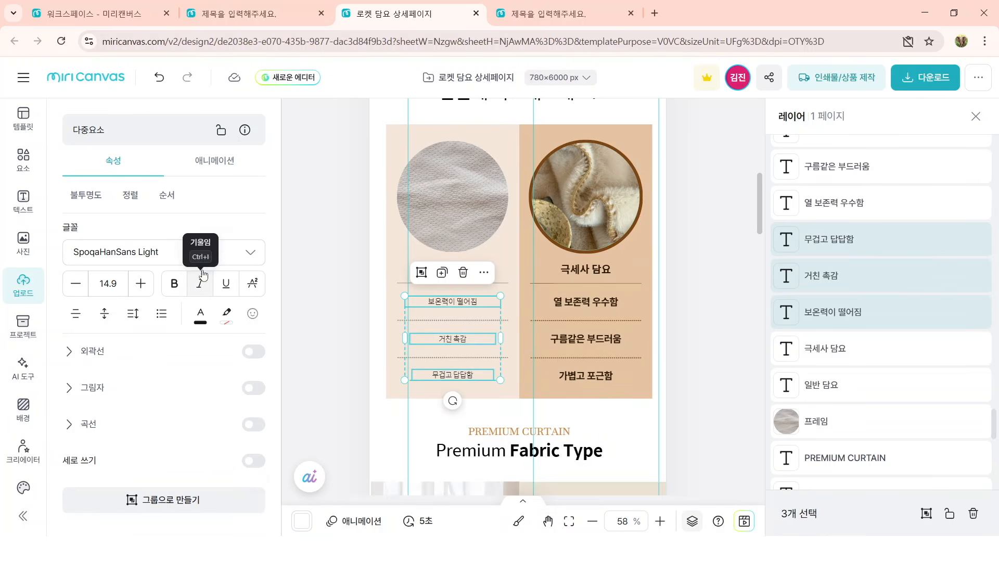
click(156, 252)
click(130, 346)
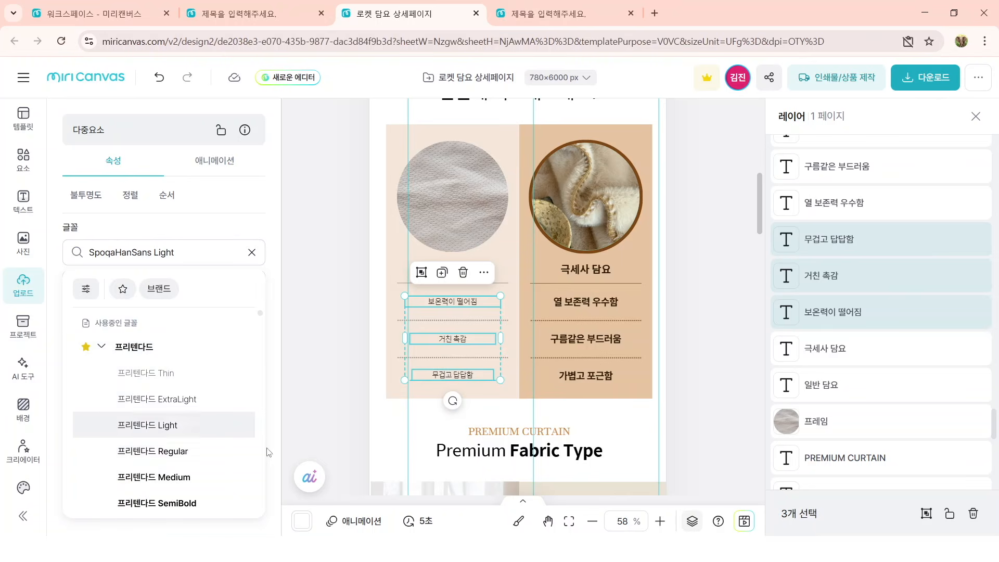
click(174, 448)
click(212, 212)
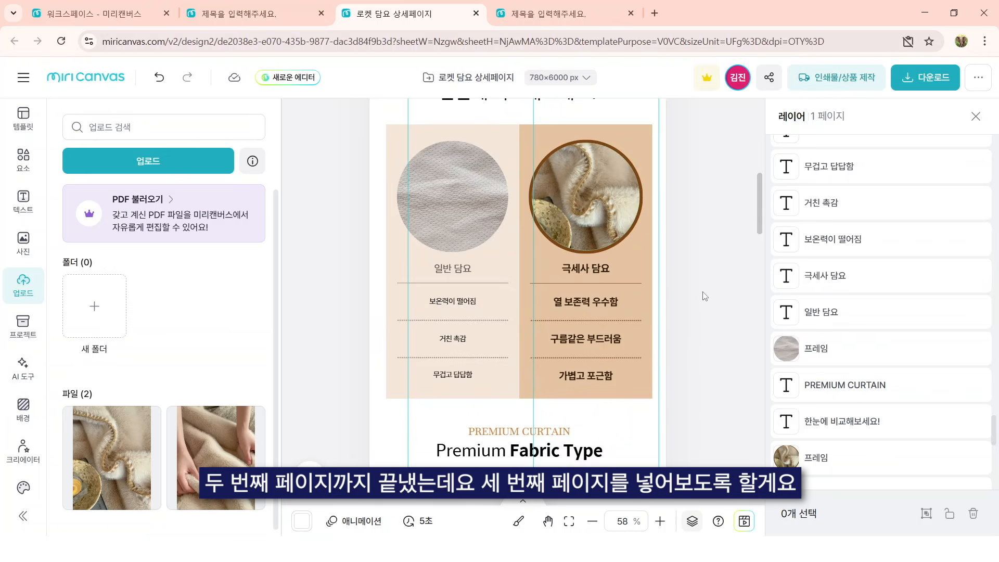
Step: Select the whole Linen, Blackout and Chiffon block and enlarge it slightly to reach the page's left edge
scroll(705, 295, down, 6)
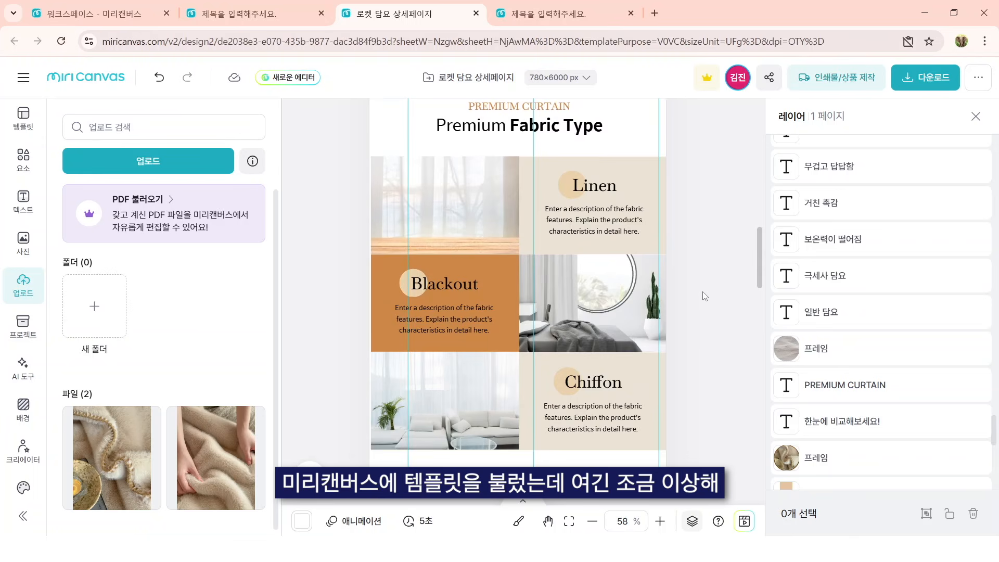
drag(710, 431, 351, 149)
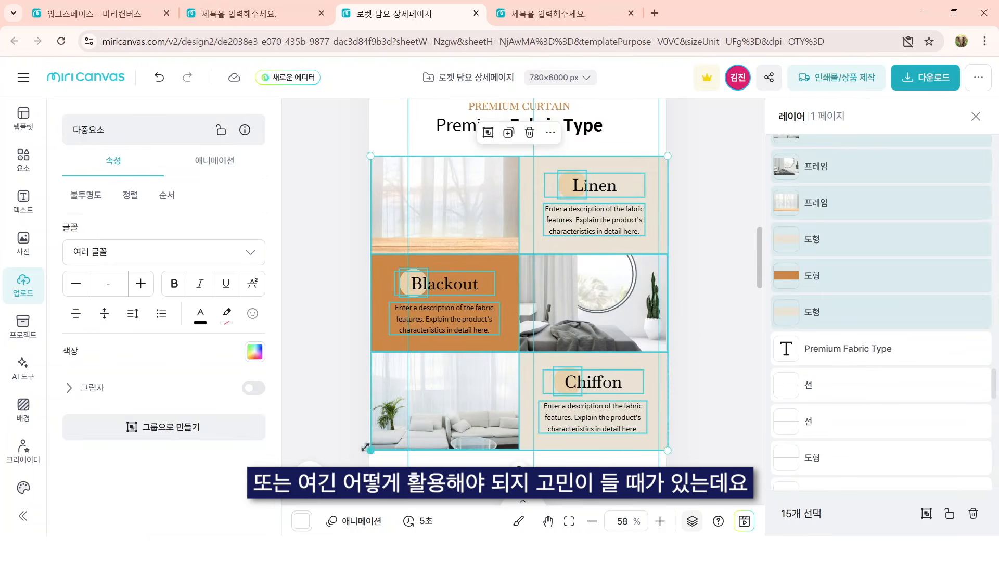
drag(368, 448, 368, 450)
click(748, 402)
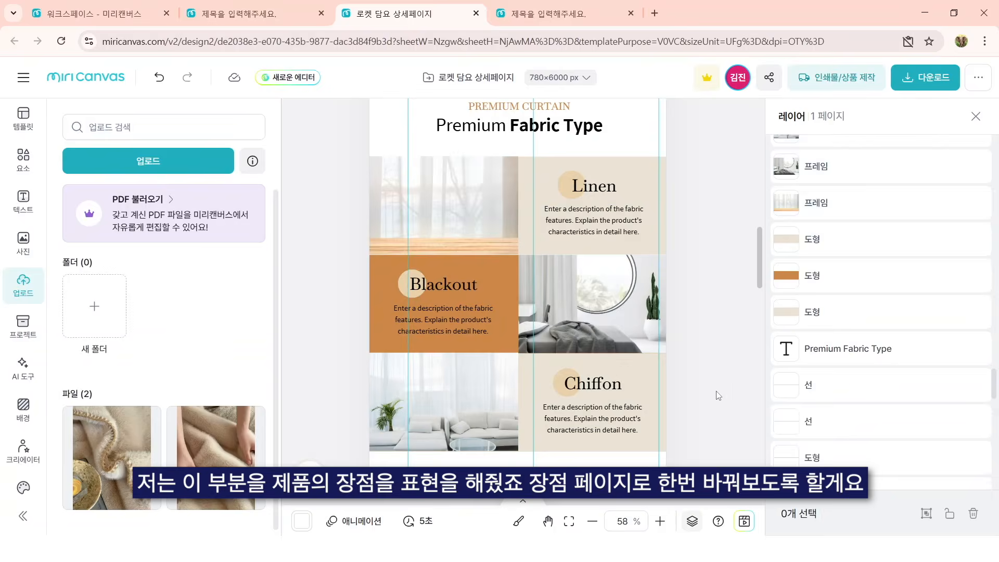
Step: Replace the block headings Linen, Blackout and Chiffon with 보온력, 촉감 and 사용감
scroll(704, 343, up, 5)
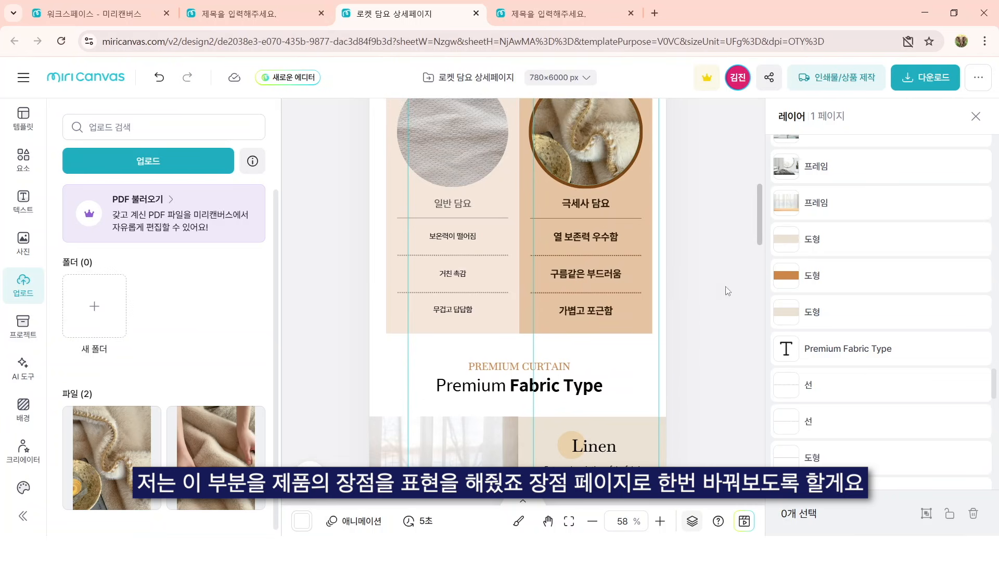
scroll(679, 338, down, 5)
scroll(625, 333, up, 4)
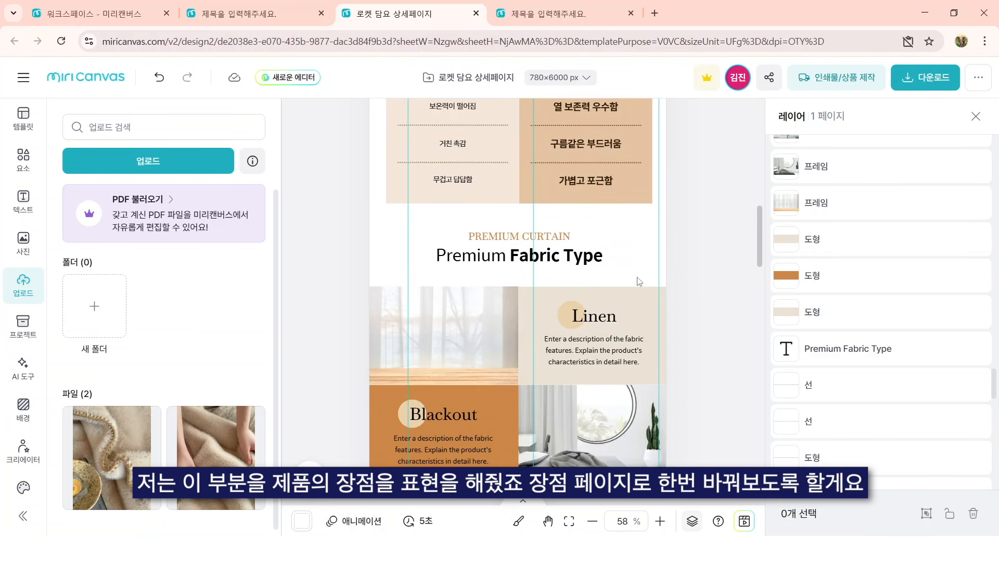
double_click(607, 381)
text(보온력)
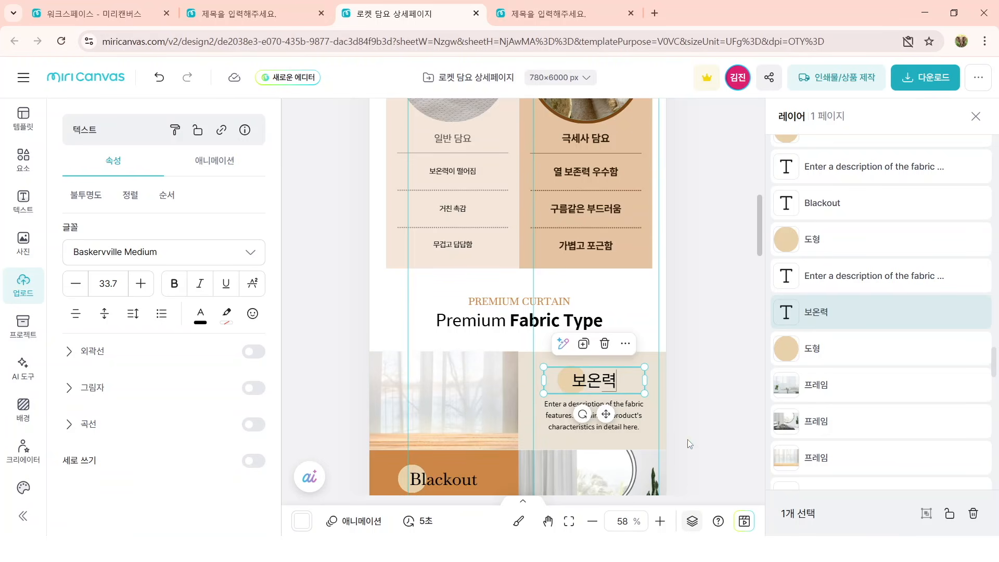
double_click(447, 480)
text(초)
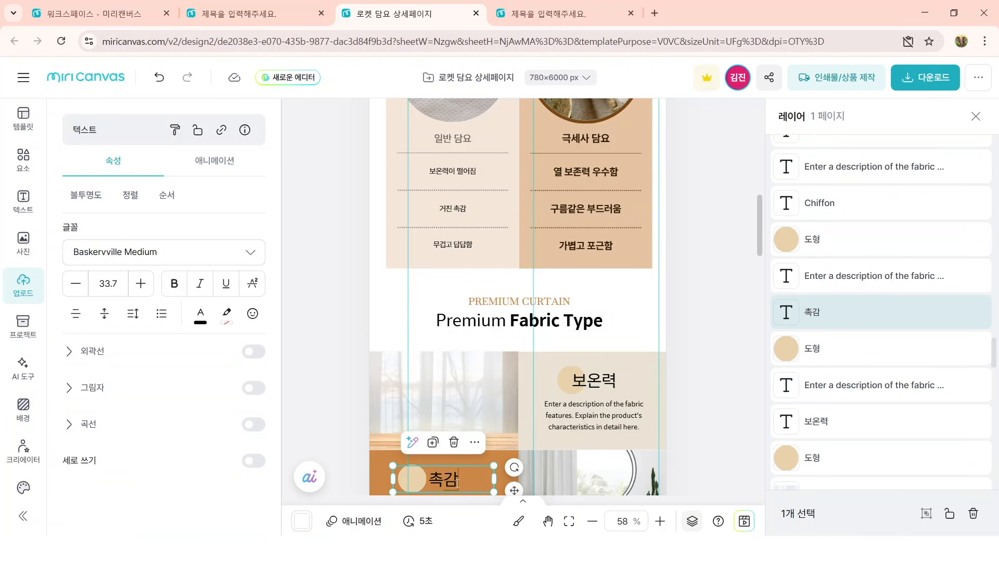
click(698, 404)
scroll(698, 404, down, 3)
double_click(602, 443)
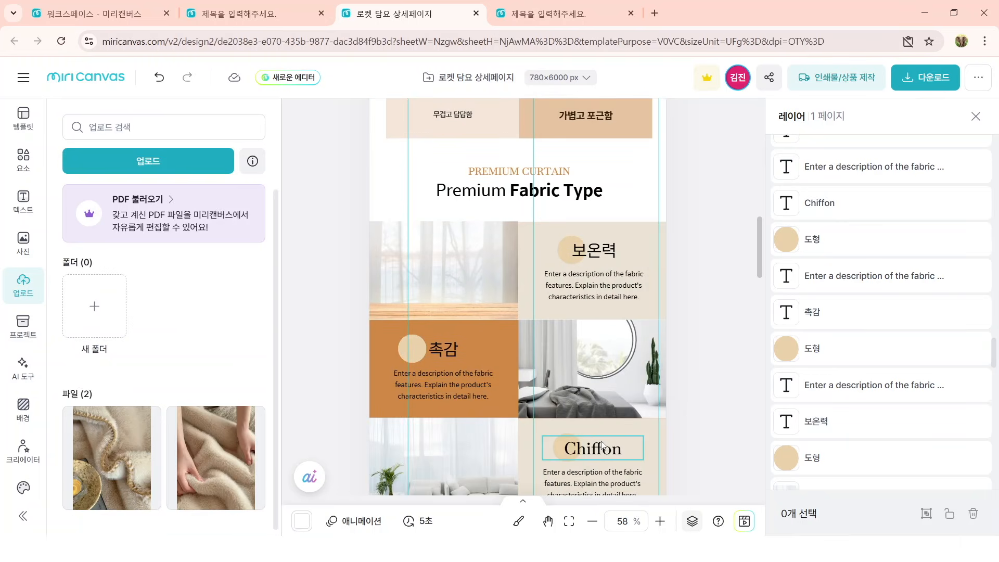
text(사용감)
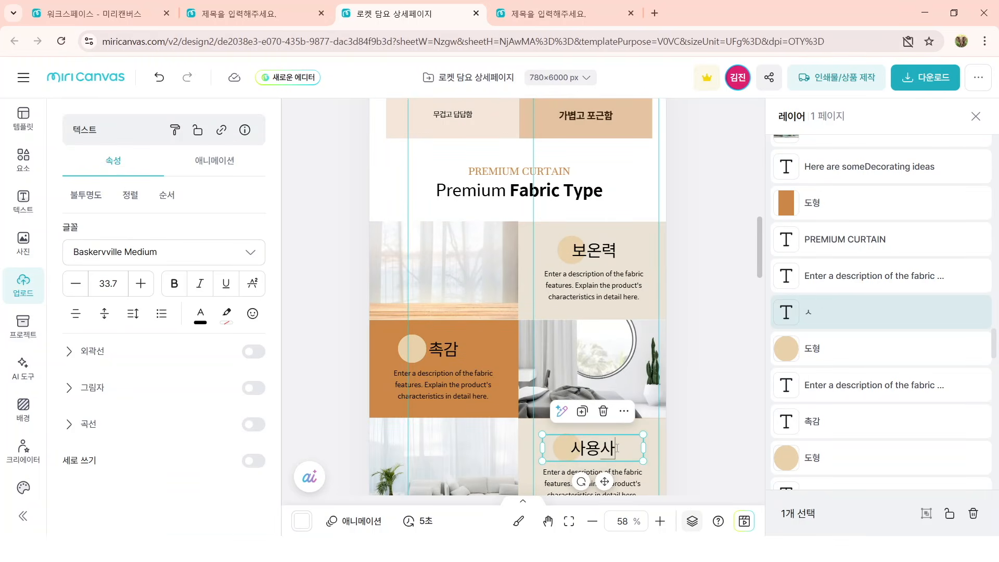
Step: Set the headings 보온력, 촉감 and 사용감 to the 프리텐다드 Bold font at size 30
click(604, 254)
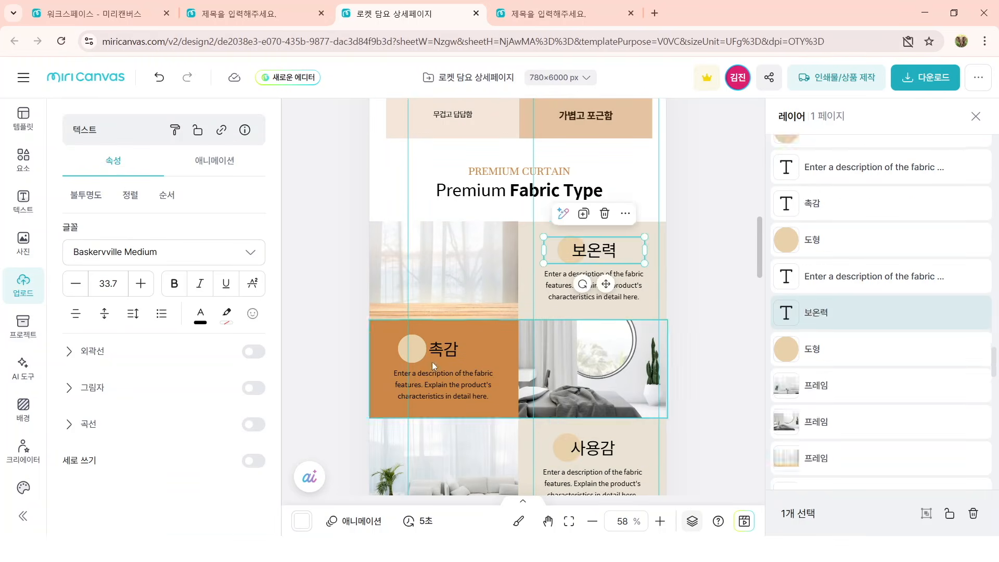
shift+click(437, 354)
shift+click(588, 449)
click(225, 254)
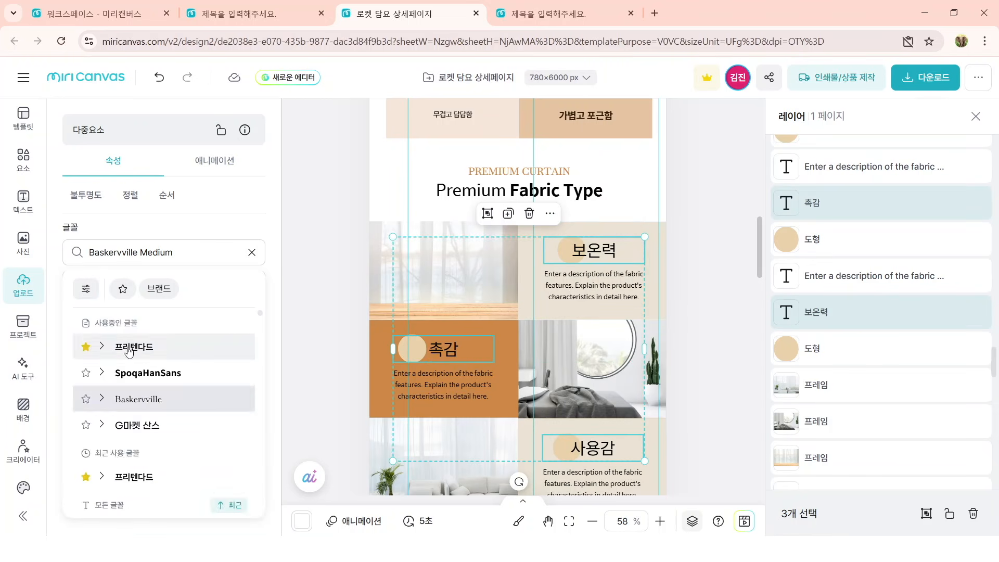
click(131, 347)
click(226, 231)
click(112, 285)
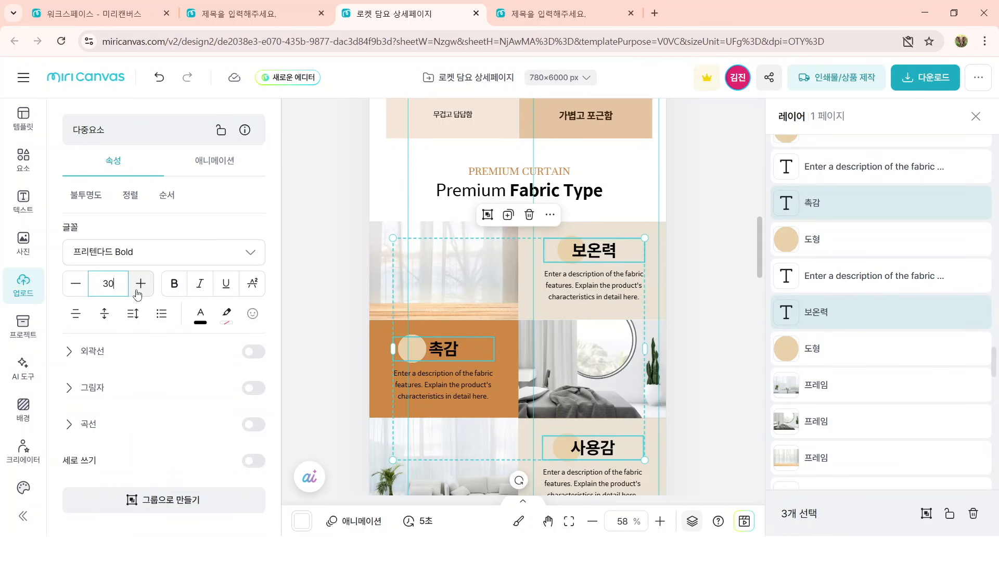
key(Return)
click(697, 356)
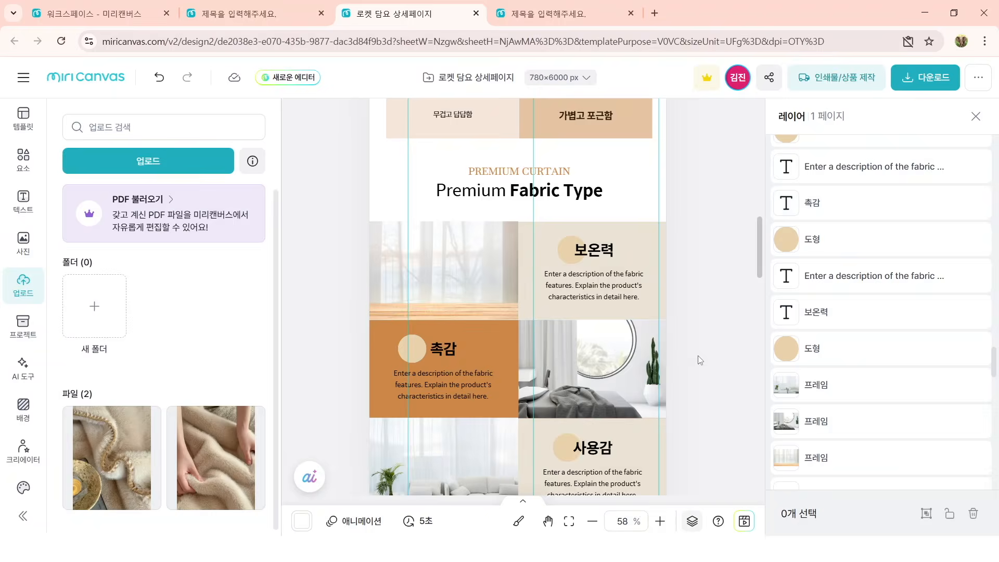
Step: Place image 10003 from the product image folder into the frame beside 보온력
click(676, 549)
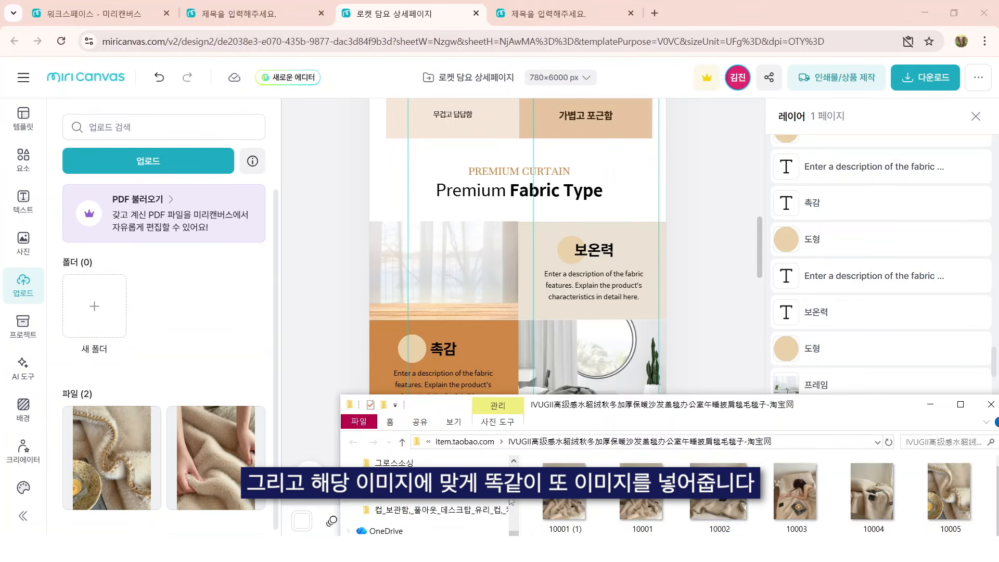
click(800, 500)
drag(804, 497, 480, 295)
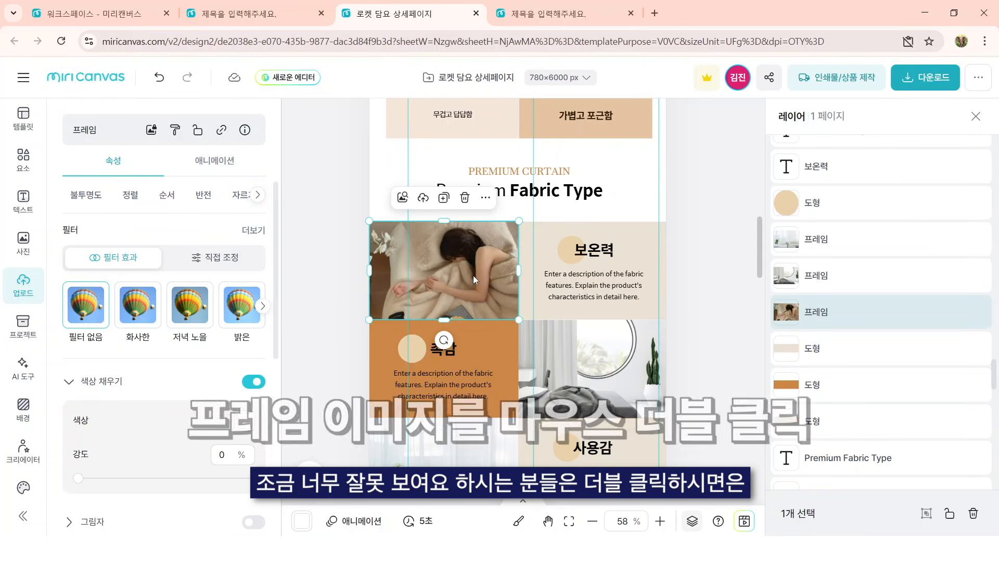
Step: Enlarge and reposition the photo inside the 보온력 frame to show the arms on the blanket and the black book
double_click(473, 276)
drag(458, 271, 458, 239)
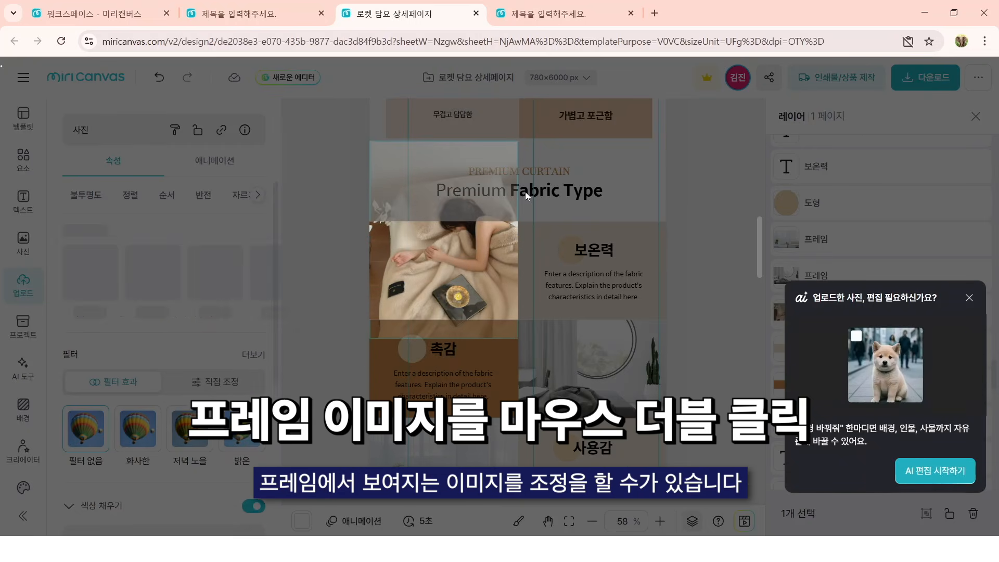
drag(540, 128, 548, 101)
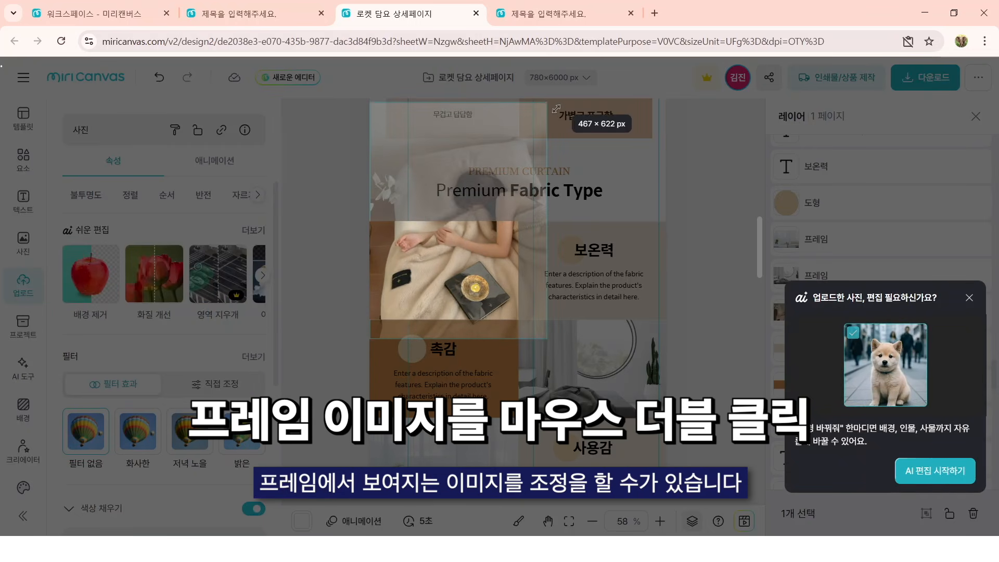
drag(368, 338, 348, 368)
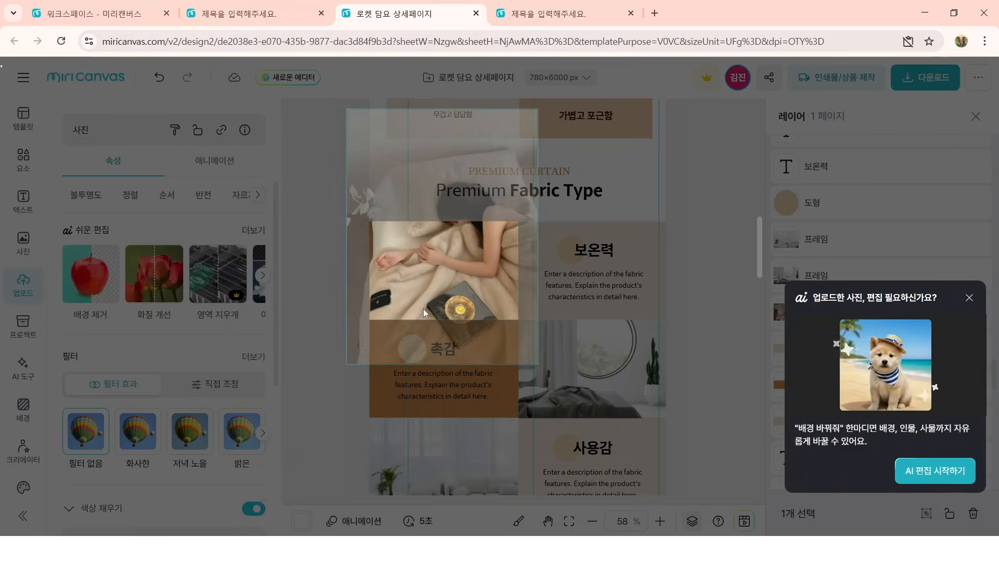
click(969, 298)
click(969, 298)
Step: Place the uploaded photo of hands holding the blanket into the frame beside 촉감
key(alt+Tab)
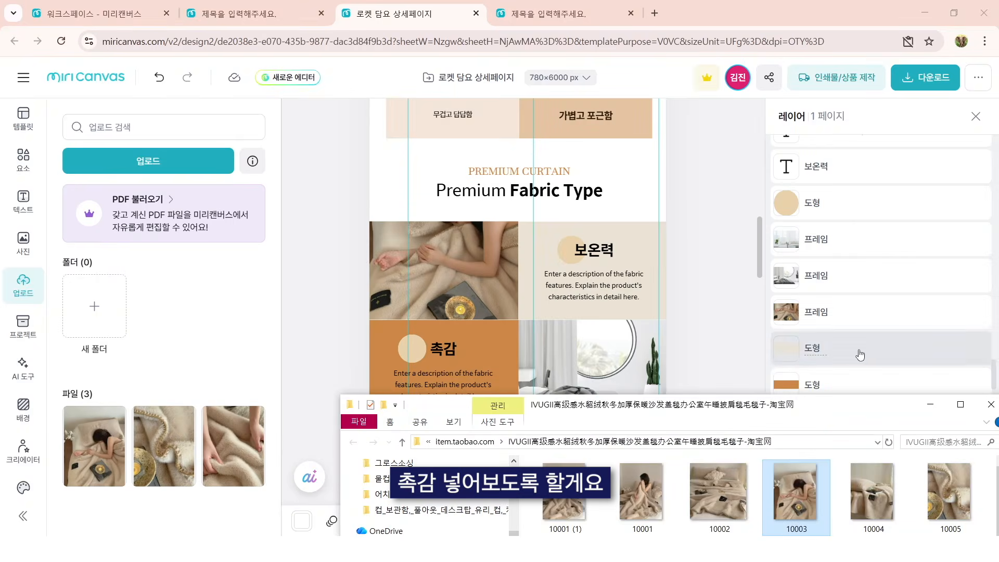
click(234, 442)
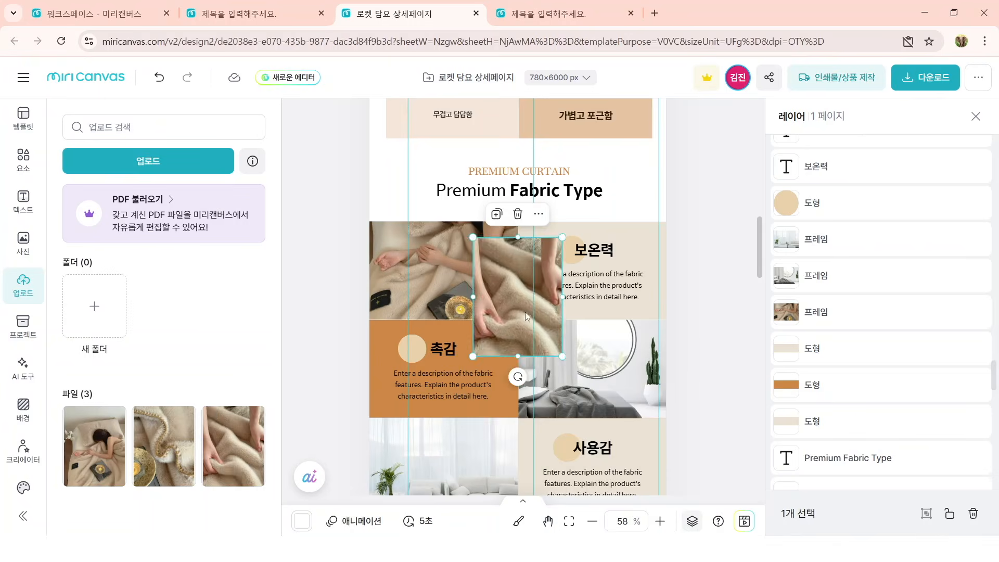
drag(527, 315, 606, 370)
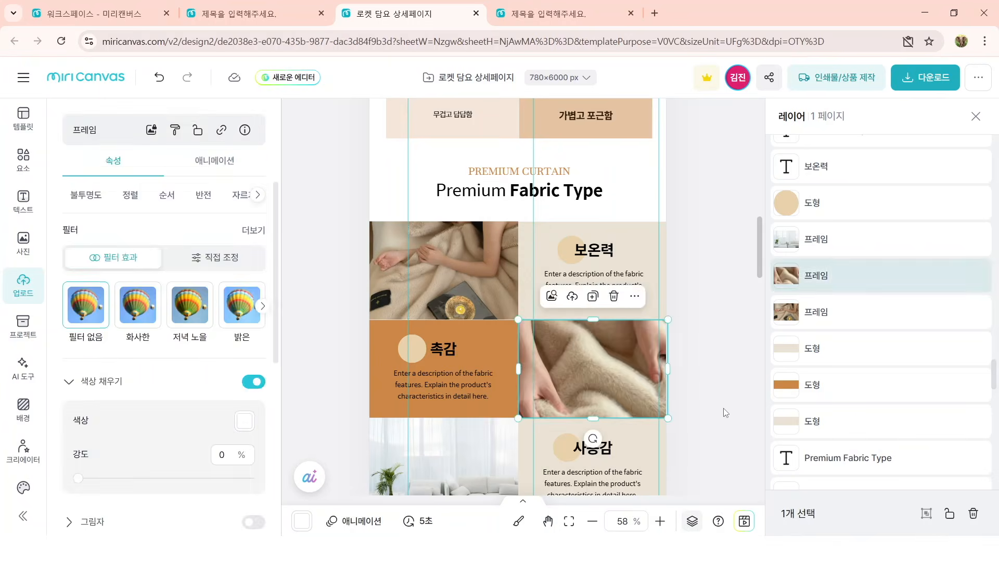
click(703, 388)
Step: Place the product folder's photo of the woman sitting in bed with the blanket into the frame beside 사용감
scroll(703, 387, down, 2)
key(alt+Tab)
click(885, 403)
drag(833, 406, 850, 366)
drag(955, 491, 487, 355)
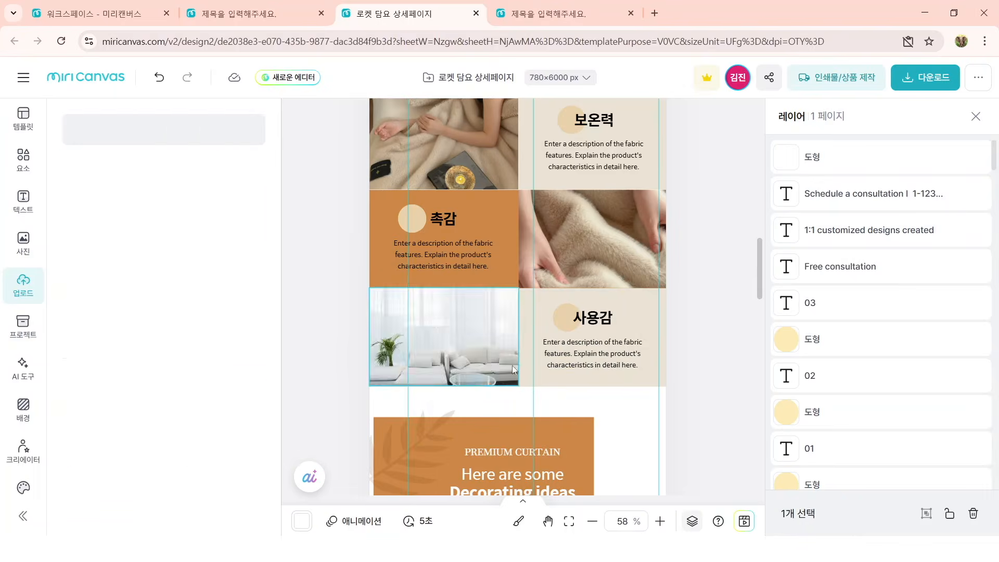
Step: Enlarge the photo inside the 사용감 frame and shift it to show the seated woman and the vase
double_click(489, 359)
drag(518, 435, 543, 455)
drag(476, 359, 476, 345)
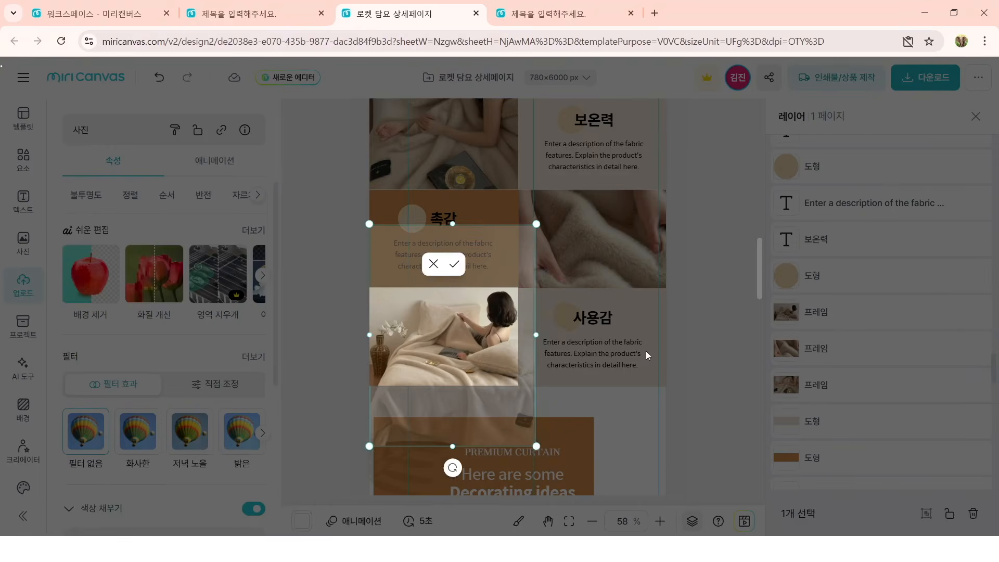
click(684, 346)
Step: Replace the description under 보온력 with two lines: 촘촘한 극세사로 되어있어, and 가볍게 덮어도 오래 따뜻합니다
scroll(683, 345, up, 1)
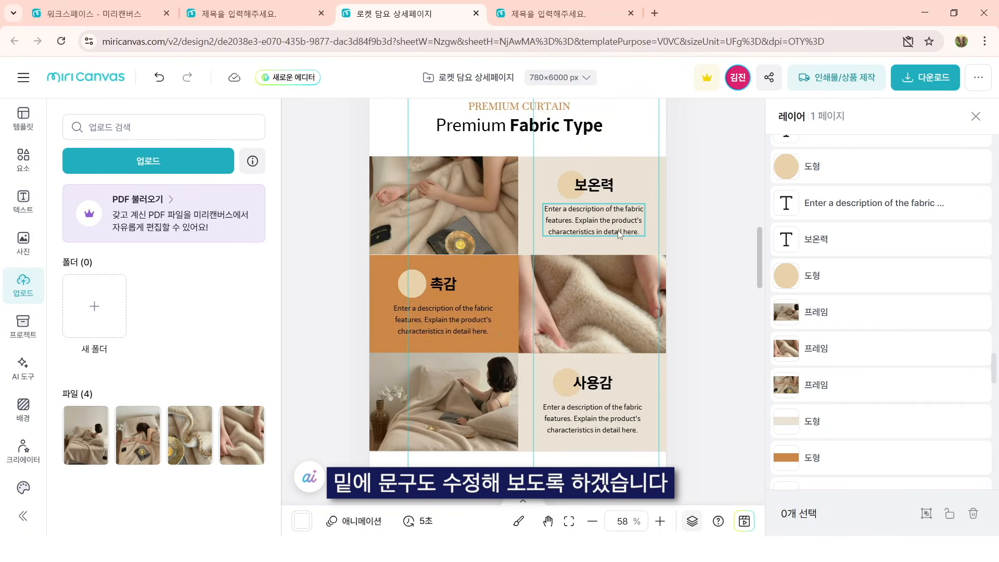
double_click(618, 230)
text(촘촘한 극세사로 되어있어,)
key(Return)
text(가볍게 덮어도 오래 따뜻합니다)
Step: Replace the 촉감 description with 피부에 닿는 순간 느껴지는 부드러움으로 맨살에 덮어도 자극없이 편안합니다 and 사용감's with 두껍지 않아 부담없이 사용 가능하며 장시간 덮어도 답답하지 않습니다
double_click(463, 321)
text(피부에 닿는 순간 느껴지는 부드러움으로 맨살에 덮어도 자극없이 편안합니다)
double_click(593, 418)
text(두껍지 않아 부담없이 사용 가능하며)
key(Return)
text(장시간 덮어도 답답하지 않습니다)
Step: Widen the description text box under 촉감 slightly so its text fits on two lines
click(447, 319)
drag(499, 319, 508, 319)
click(703, 359)
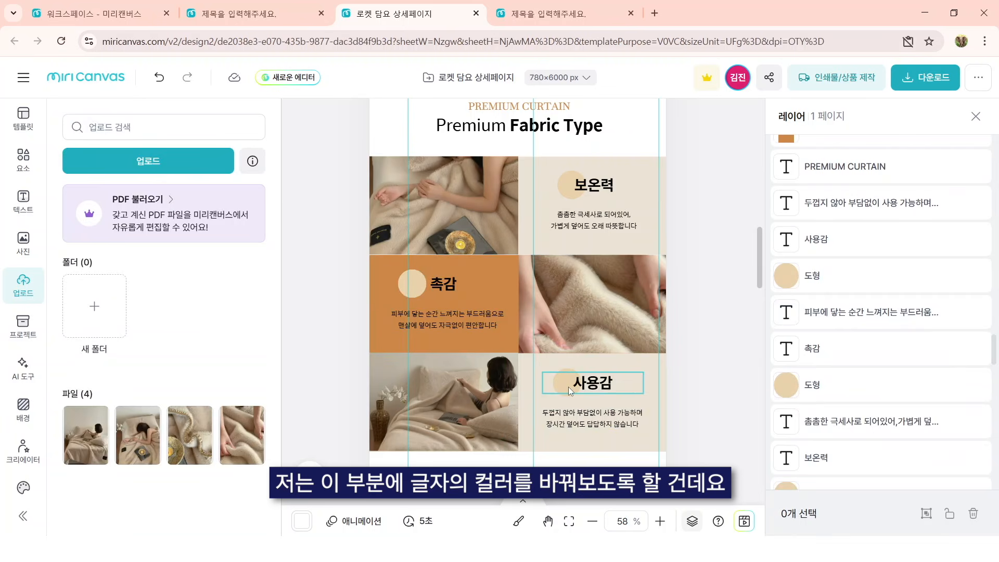
Step: Change the text color of the 촉감 heading and its description to white (#FFFFFF)
click(455, 288)
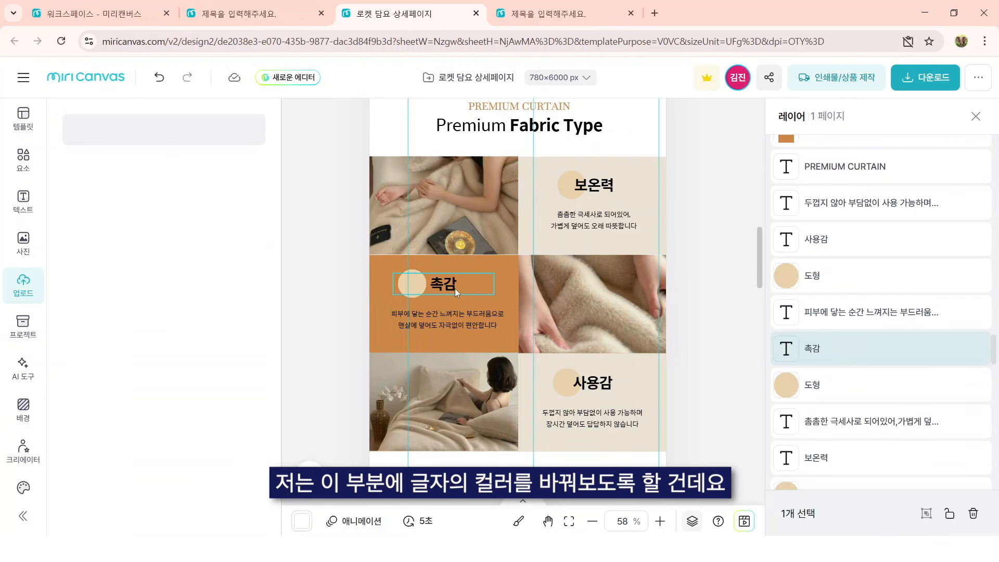
shift+click(495, 318)
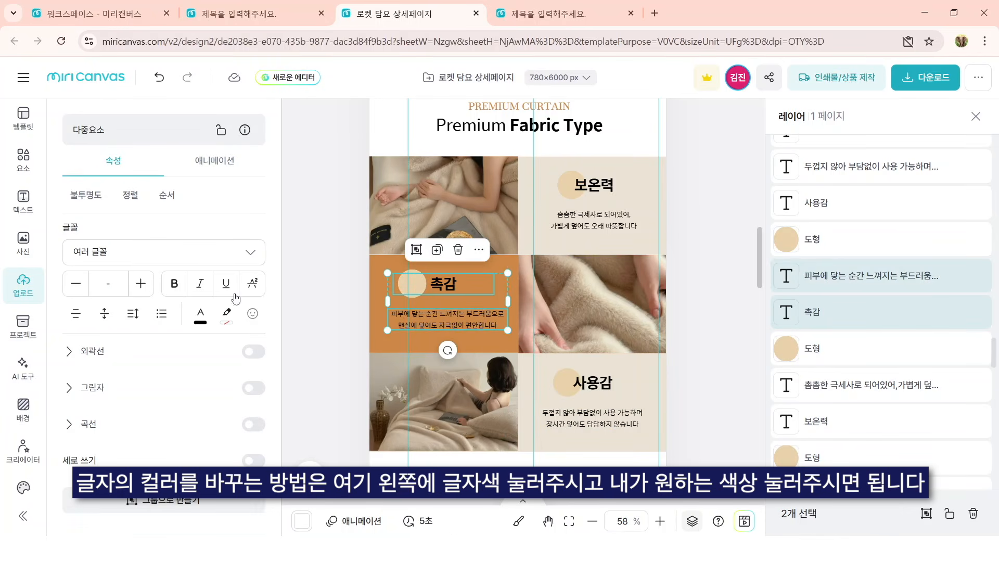
click(200, 315)
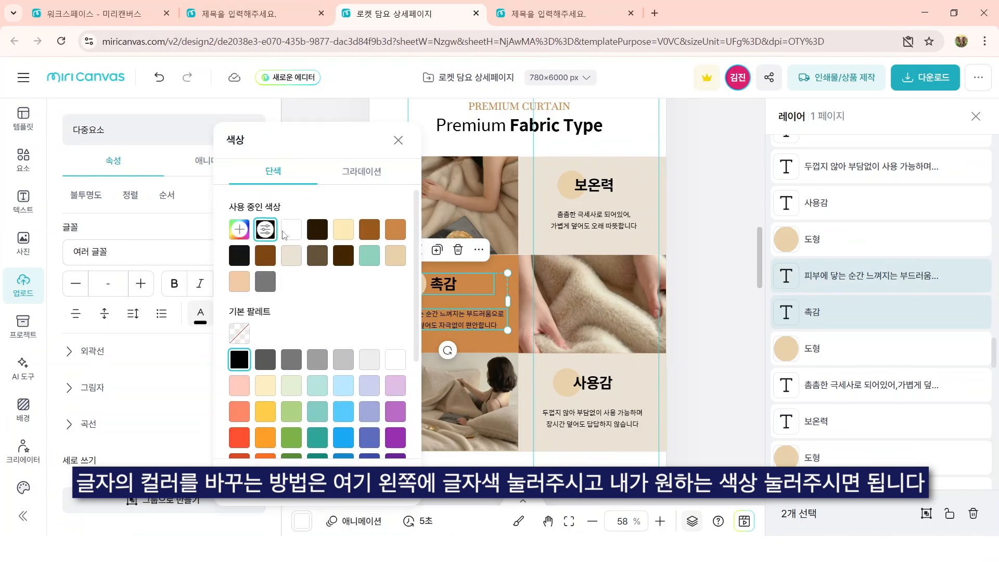
click(304, 234)
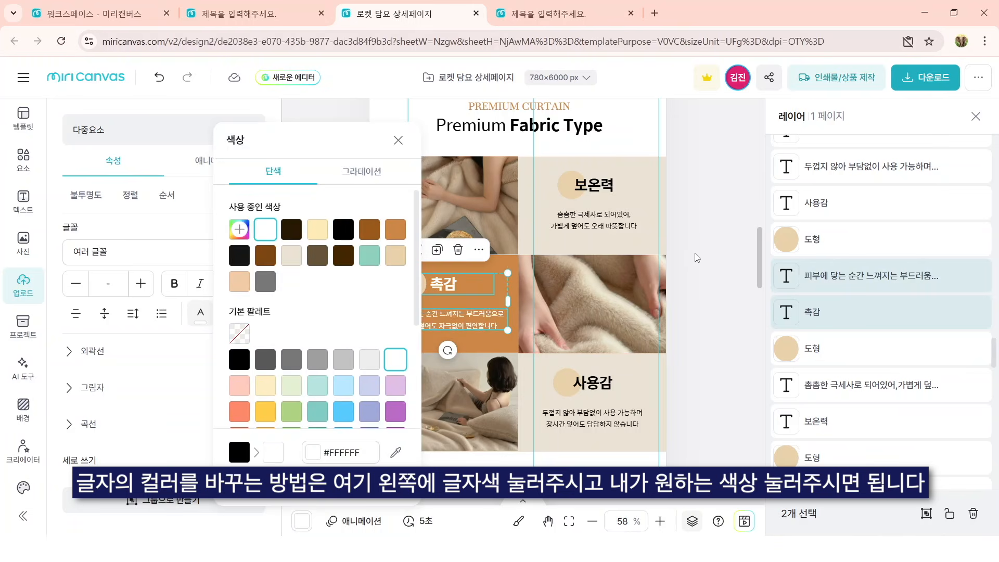
click(703, 263)
Step: Replace the section title Premium Fabric Type with 폴라마켓 극세사 담요 PONIT03
double_click(577, 124)
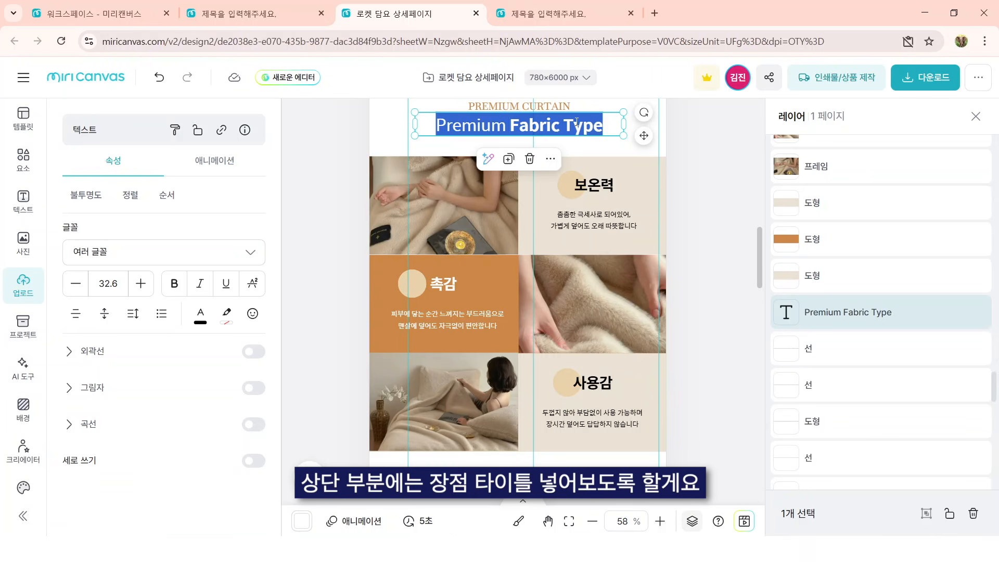
key(BackSpace)
key(Caps_Lock)
text(포ㄹ라마켓 극세사 담요)
key(Caps_Lock)
text(PONIT03)
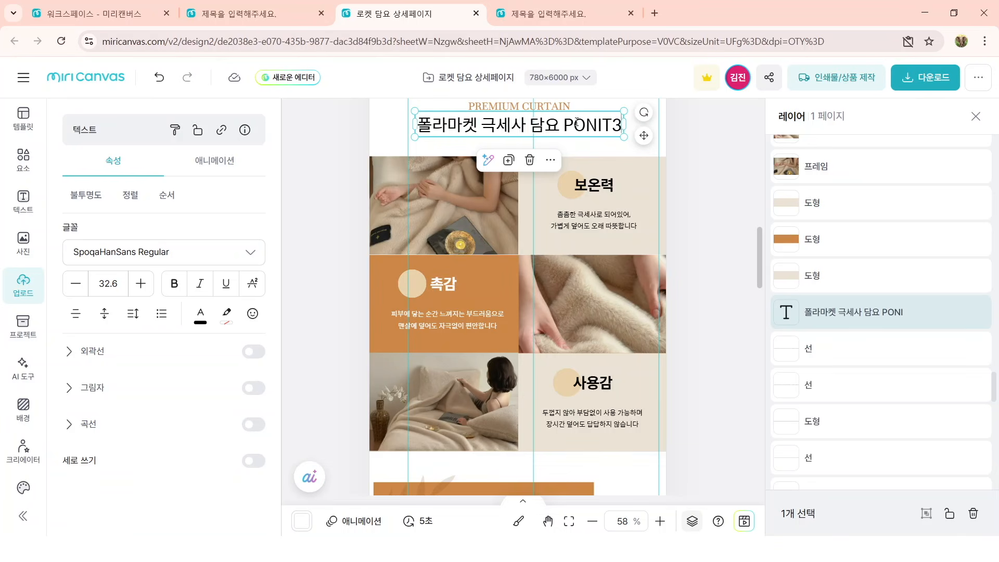
Step: Change the font of the section title 폴라마켓 극세사 담요 PONIT03 to 프리텐다드 Regular
scroll(541, 292, up, 4)
click(519, 293)
click(519, 319)
click(156, 252)
click(139, 348)
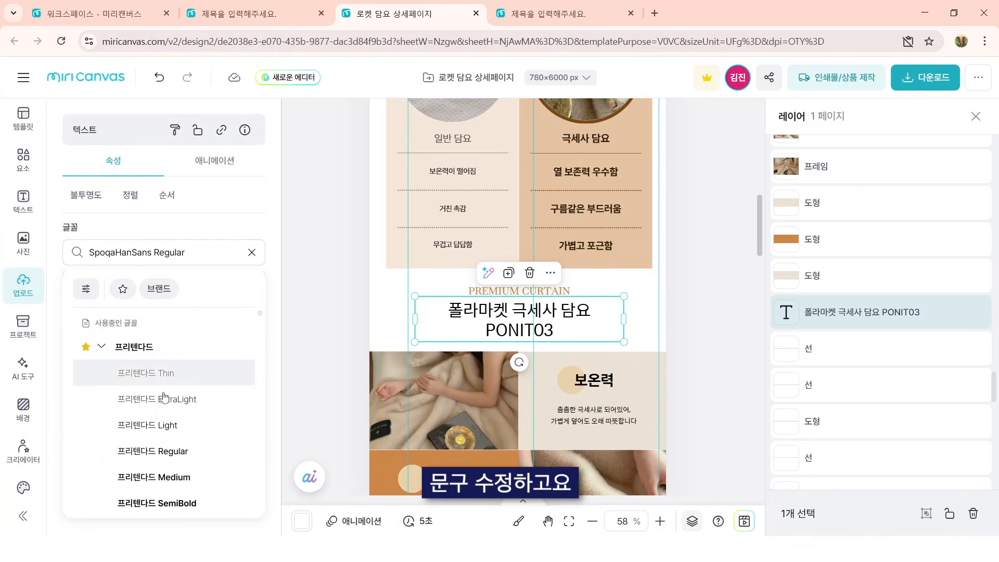
click(200, 452)
double_click(562, 322)
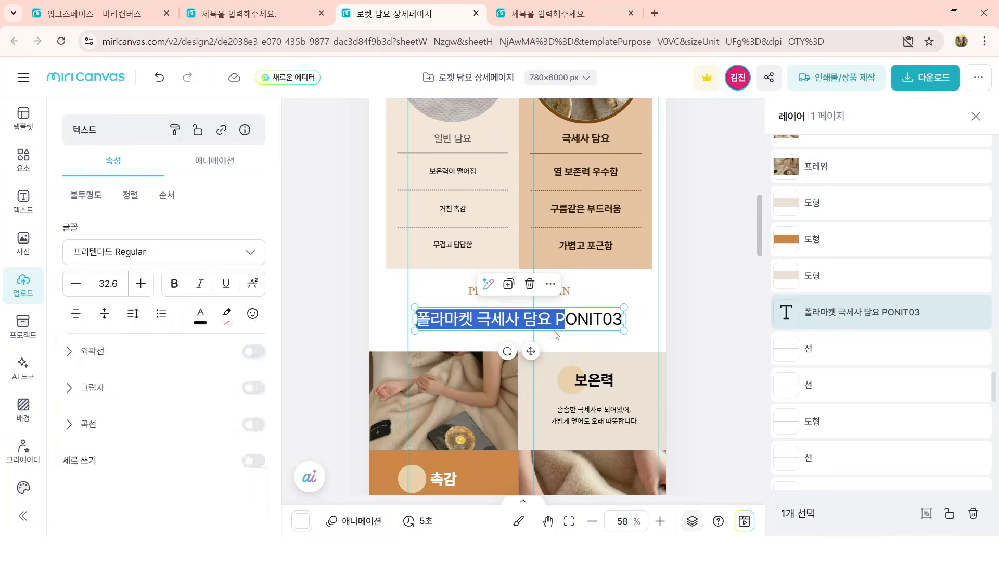
Step: Add a space before 03 in the section title and break it so that PONIT 03 stands on a second line
click(556, 315)
drag(639, 325, 613, 320)
click(602, 325)
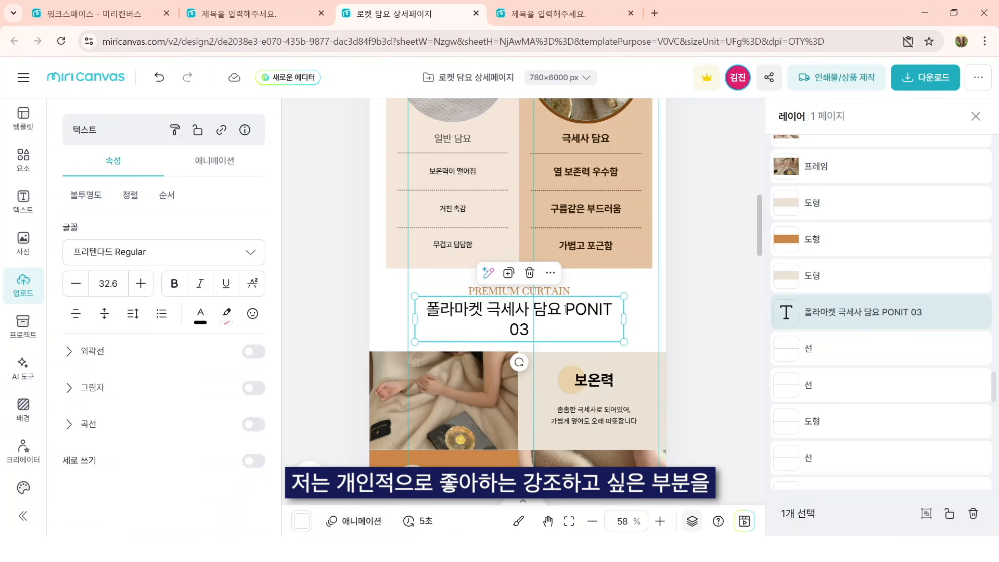
key(Return)
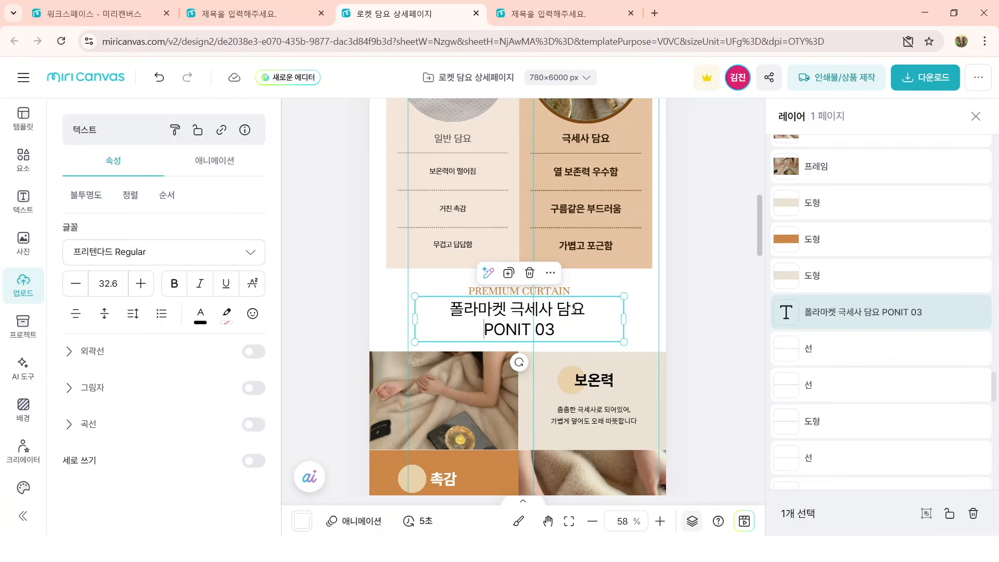
Step: Format only PONIT 03 in the section title with the 프리텐다드 Bold font and the brown color #9B5A1C
key(shift+End)
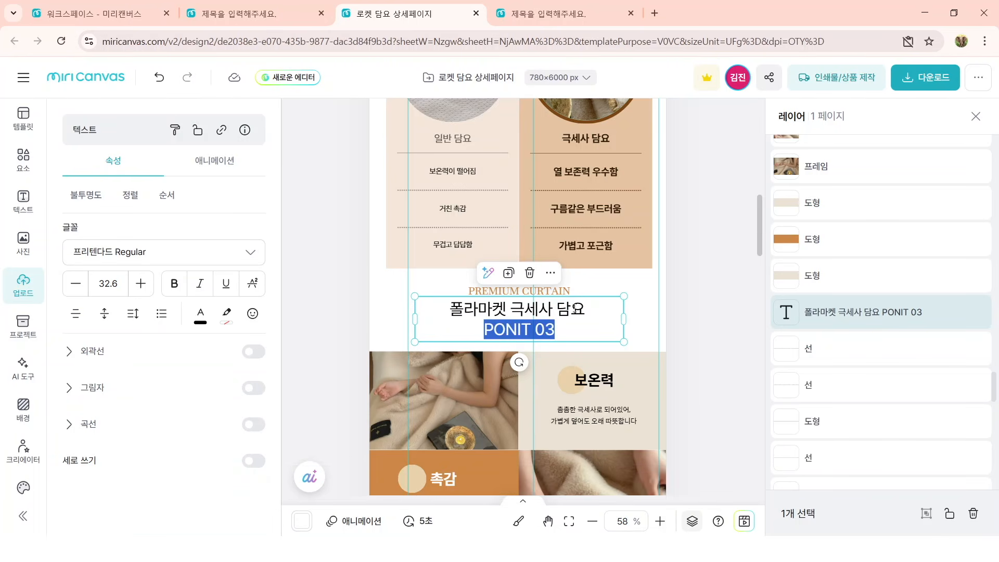
click(226, 252)
click(203, 345)
scroll(217, 416, down, 3)
click(226, 337)
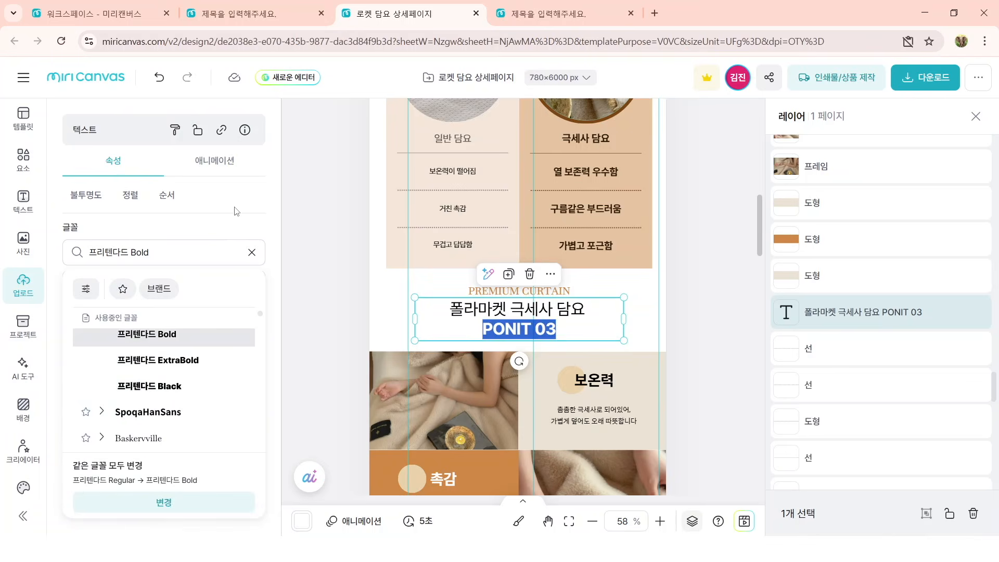
click(239, 233)
click(223, 314)
click(369, 230)
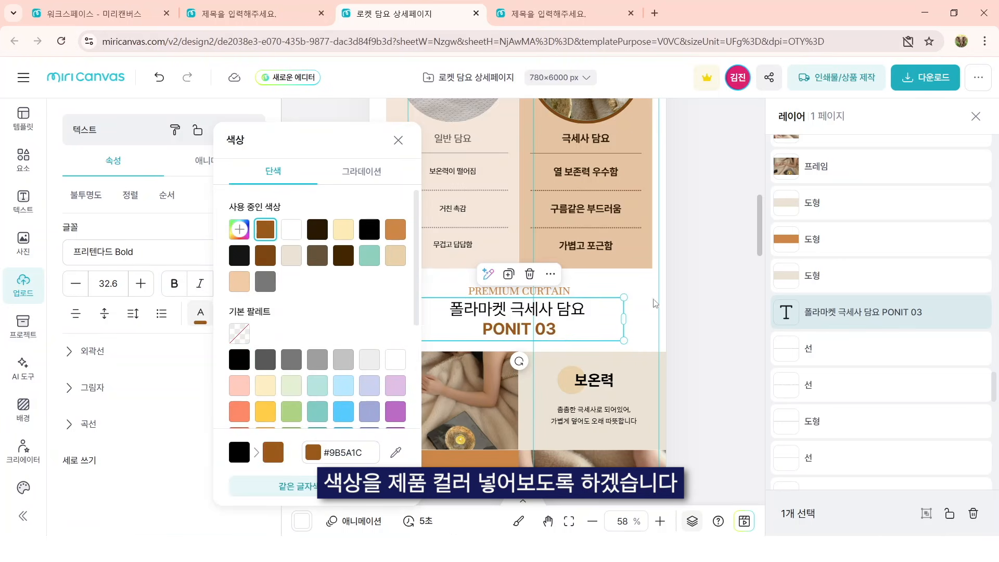
click(695, 314)
Step: Set the font size of the whole two-line title 폴라마켓 극세사 담요 PONIT 03 to 30
double_click(602, 314)
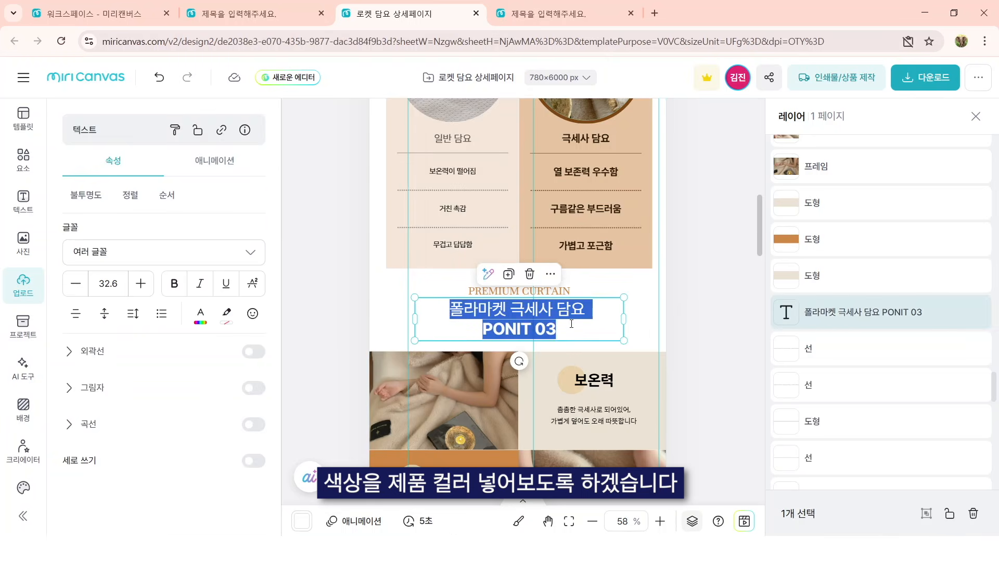
click(108, 284)
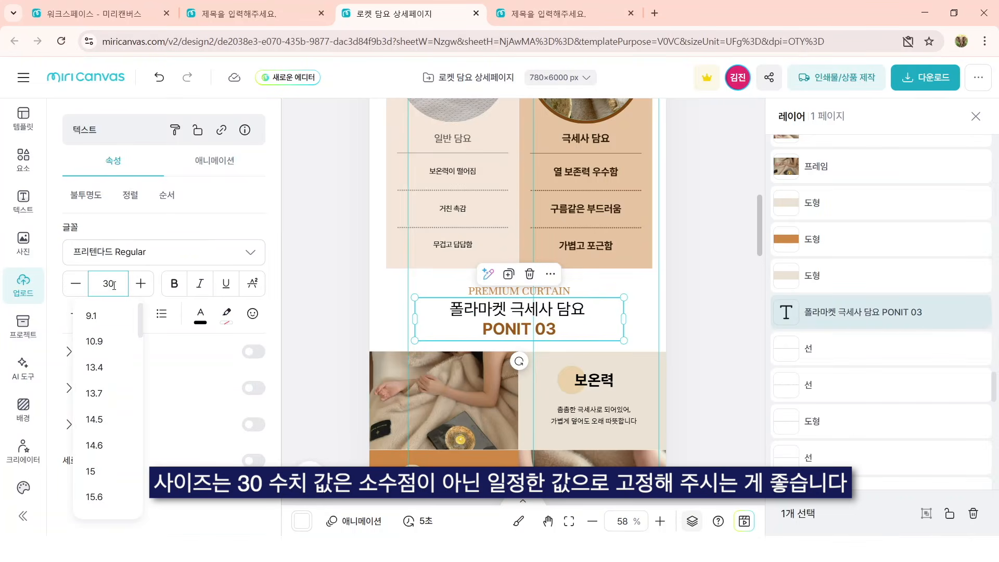
click(707, 334)
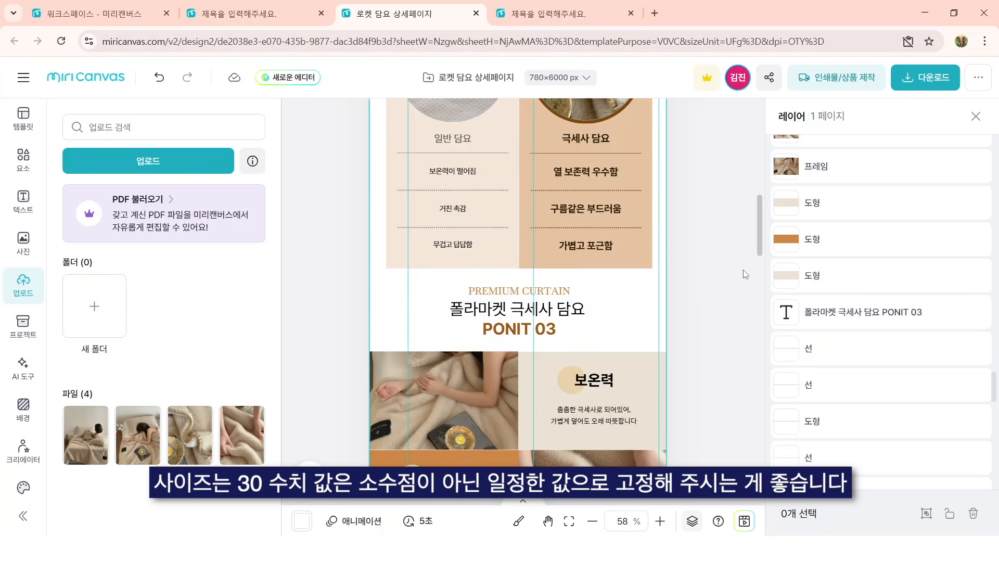
Step: Upload the product photo of the woman sitting wrapped in the blanket and place it in the lower-left frame of the Decorating ideas section
scroll(732, 288, down, 3)
scroll(733, 288, down, 9)
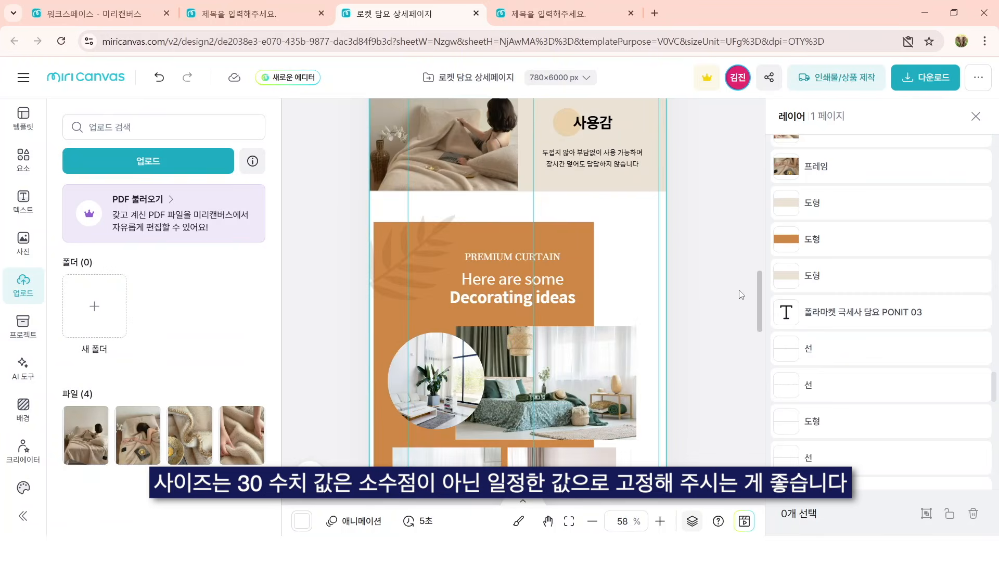
scroll(554, 340, down, 3)
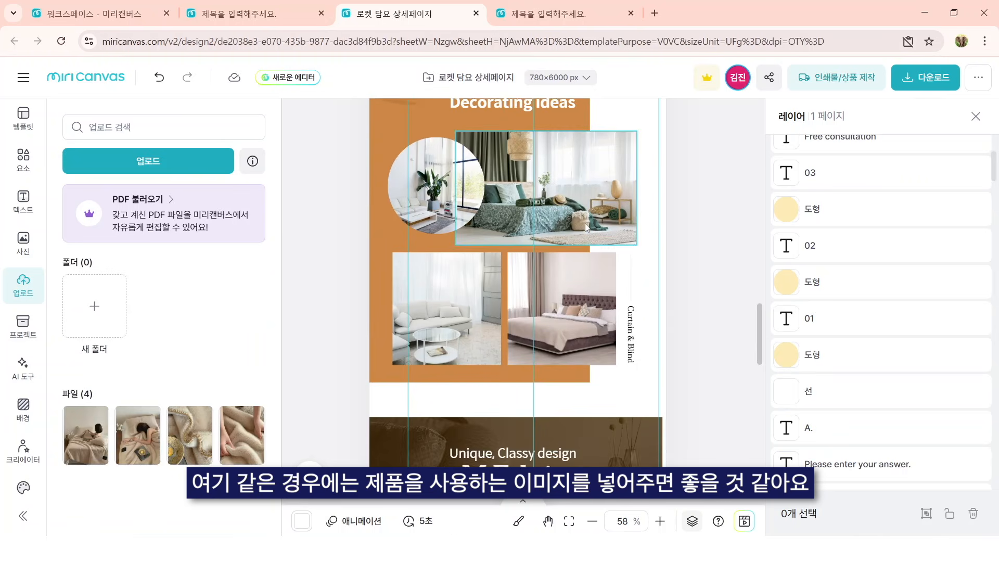
scroll(511, 319, up, 3)
scroll(582, 344, down, 2)
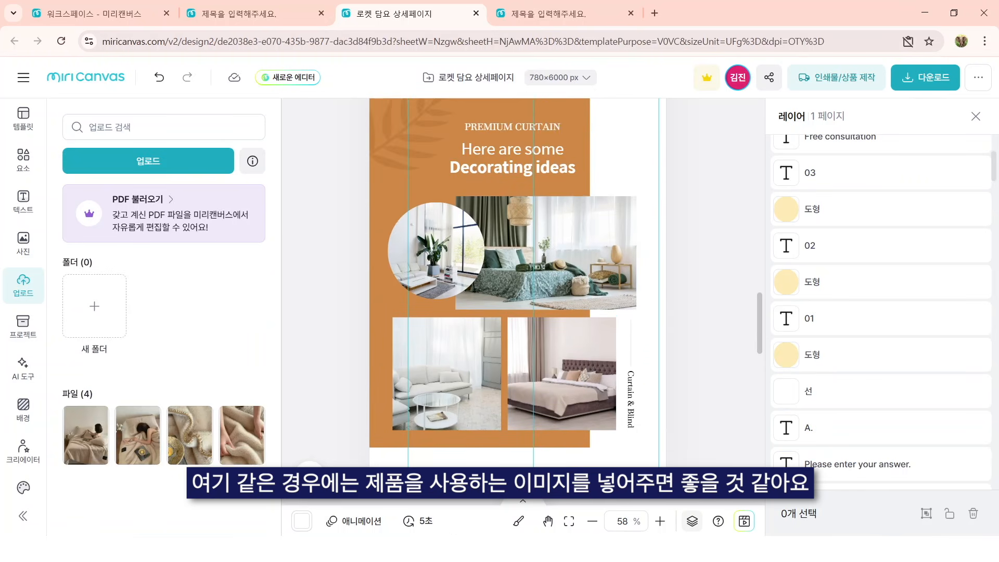
key(alt+Tab)
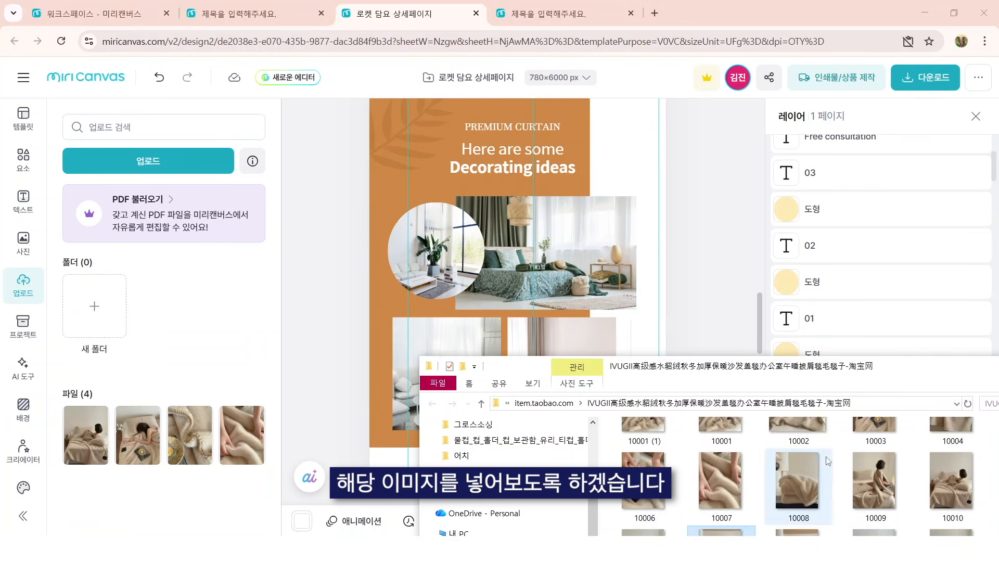
scroll(742, 498, up, 1)
drag(722, 459, 245, 359)
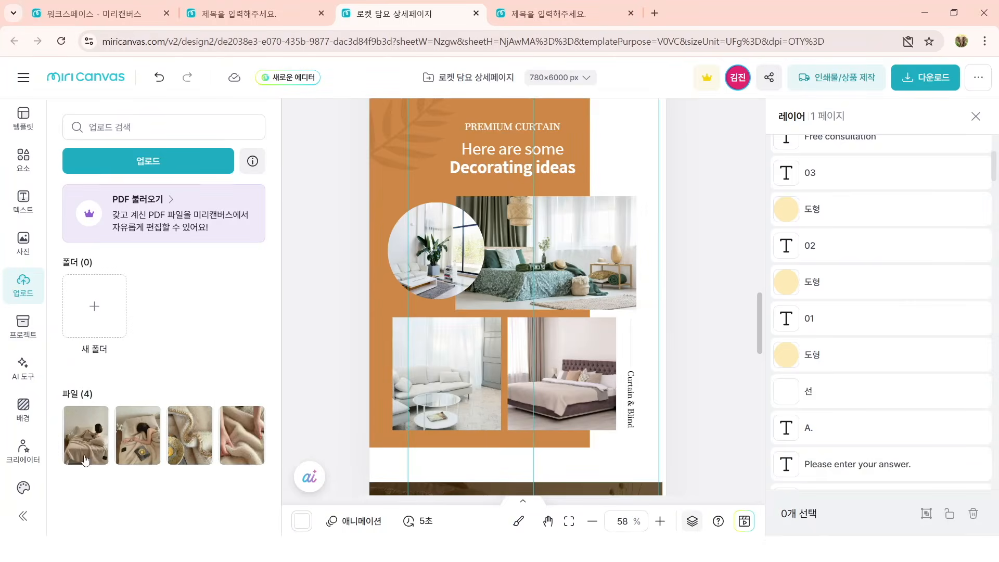
drag(88, 446, 470, 369)
Step: Upload the photo of the woman lying on the bed with the blanket and place it in the wide upper frame of the Decorating ideas section
key(alt+Tab)
scroll(871, 504, down, 1)
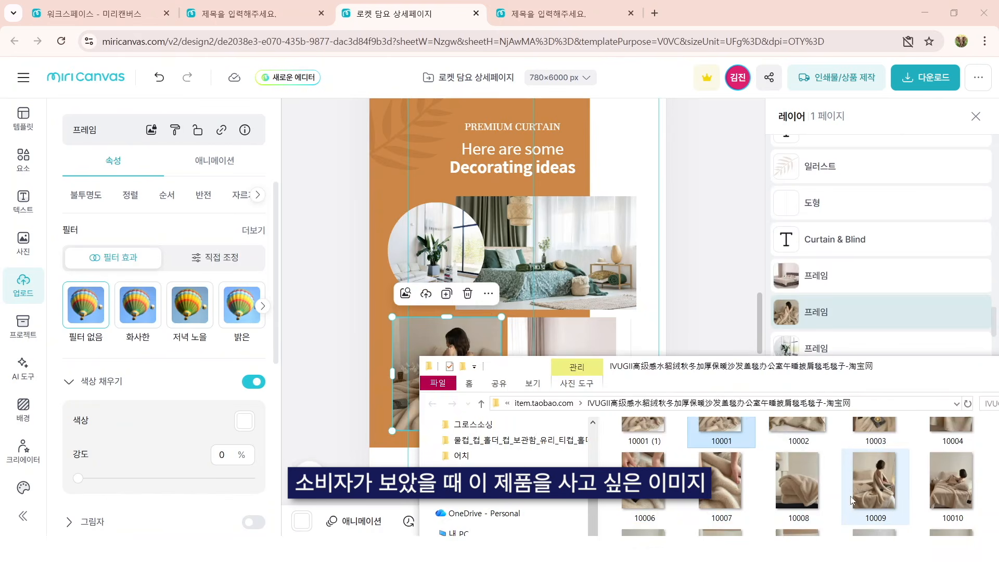
drag(869, 368, 859, 326)
drag(857, 523, 102, 405)
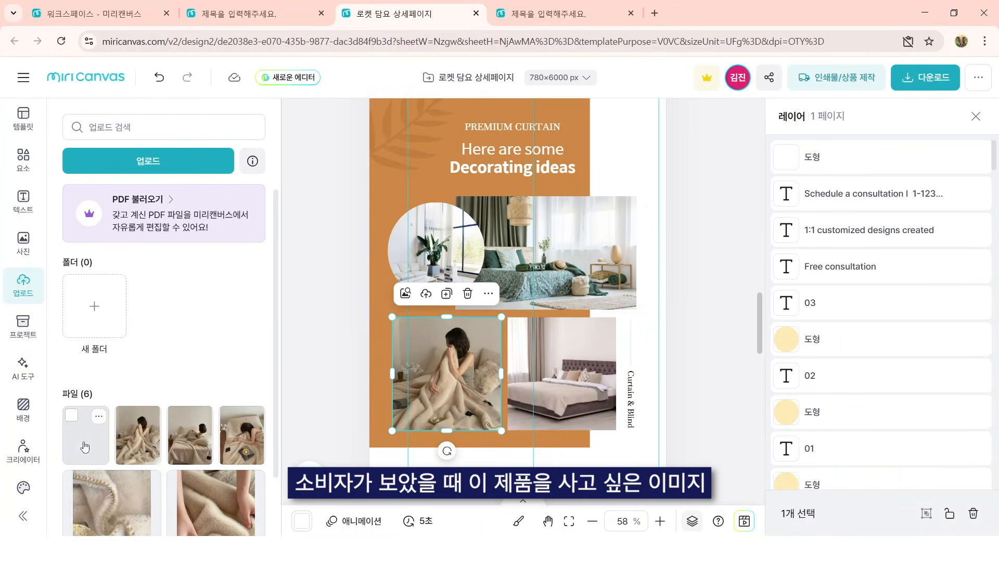
click(96, 419)
drag(538, 306, 595, 243)
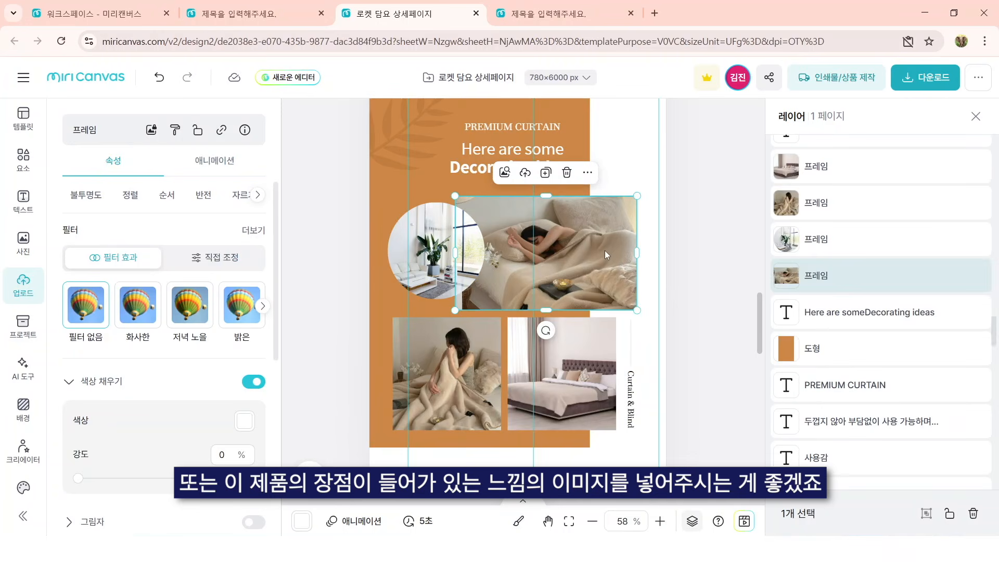
Step: Upload further photos of the blanket on the bed and use them to fill the lower-right and circular frames of the Decorating ideas section
key(alt+Tab)
click(944, 523)
drag(944, 523, 582, 385)
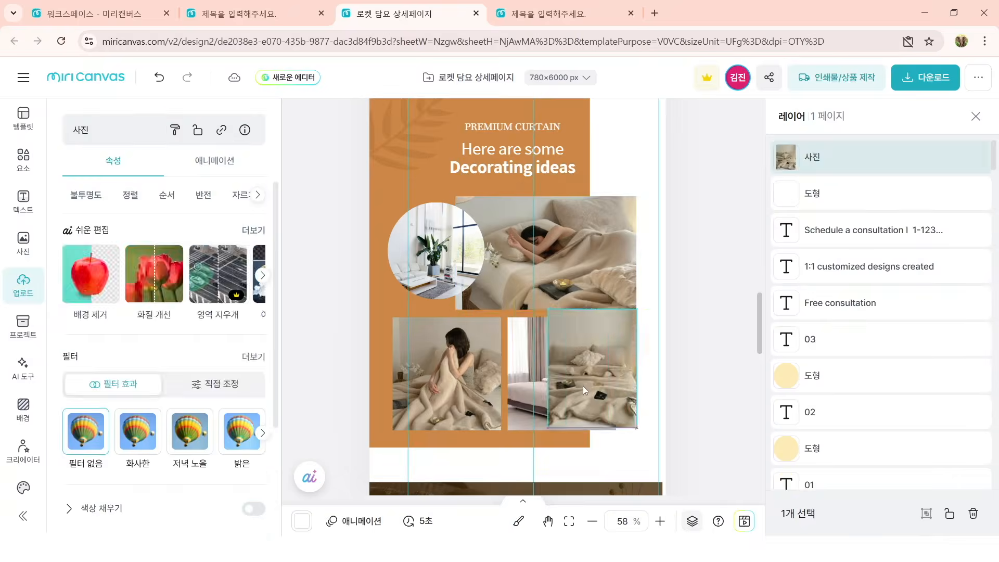
Step: Replace the heading Here are some Decorating ideas with Soft & Warm blanket and widen the orange background shape slightly to the right
text(w)
text(arm)
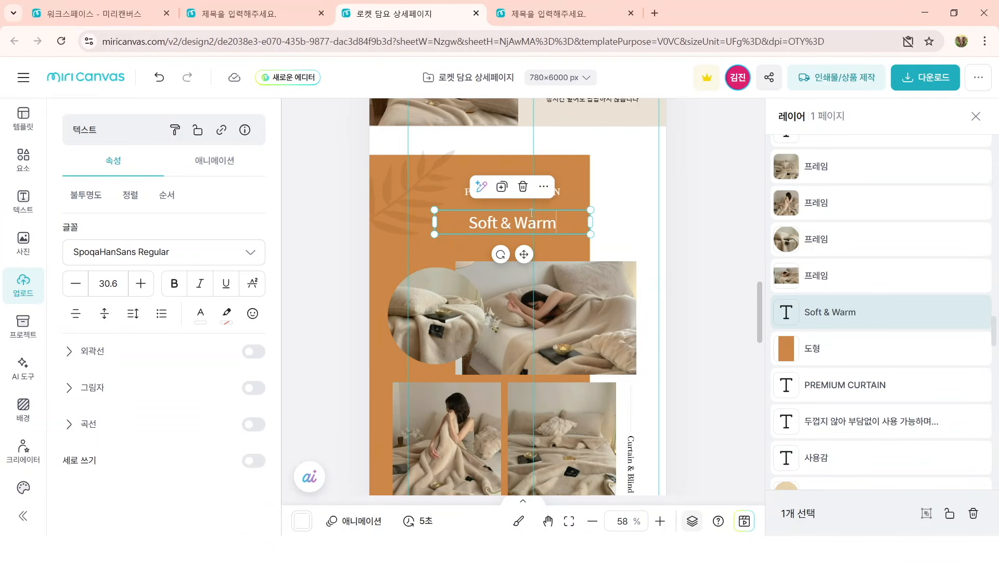
text( blanket)
click(575, 247)
drag(590, 243, 610, 243)
Step: Replace the vertical caption Curtain & Blind beside the lower-right photo with soft touch
scroll(620, 291, down, 3)
double_click(633, 344)
text(soft to)
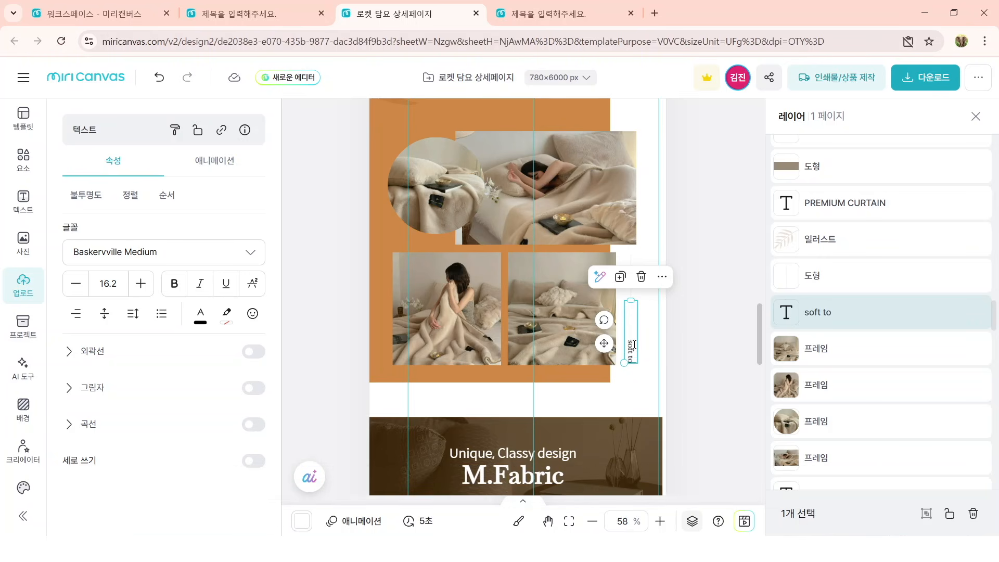
click(697, 391)
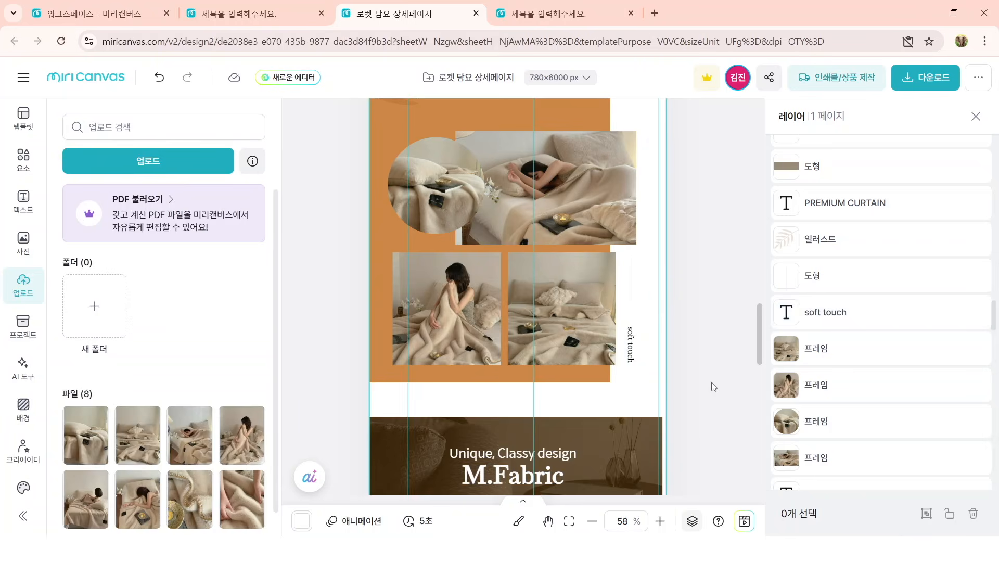
Step: Scale the M.Fabric banner together with the How to order and Free Consultation Event sections to the full page width
scroll(696, 411, down, 6)
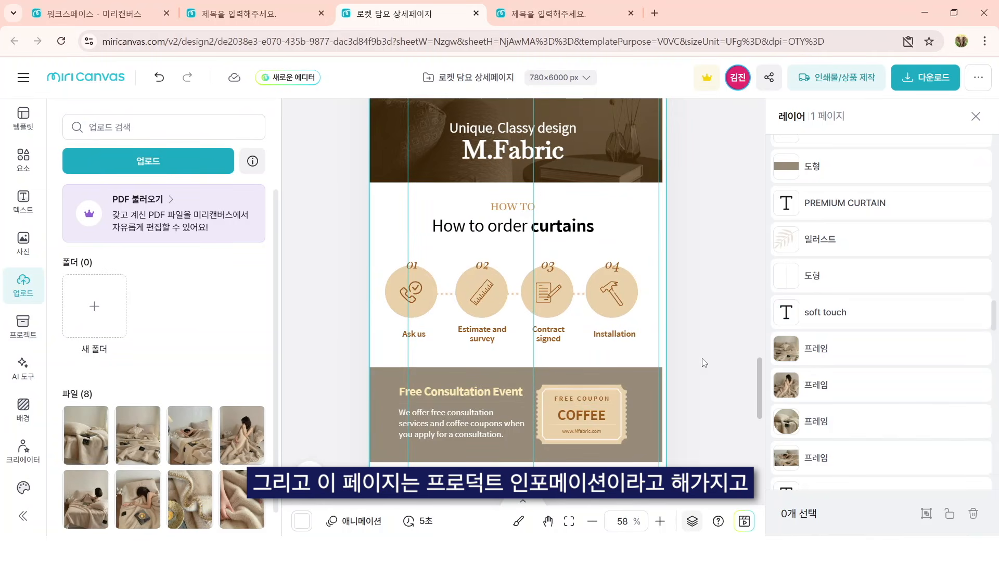
drag(708, 452, 304, 118)
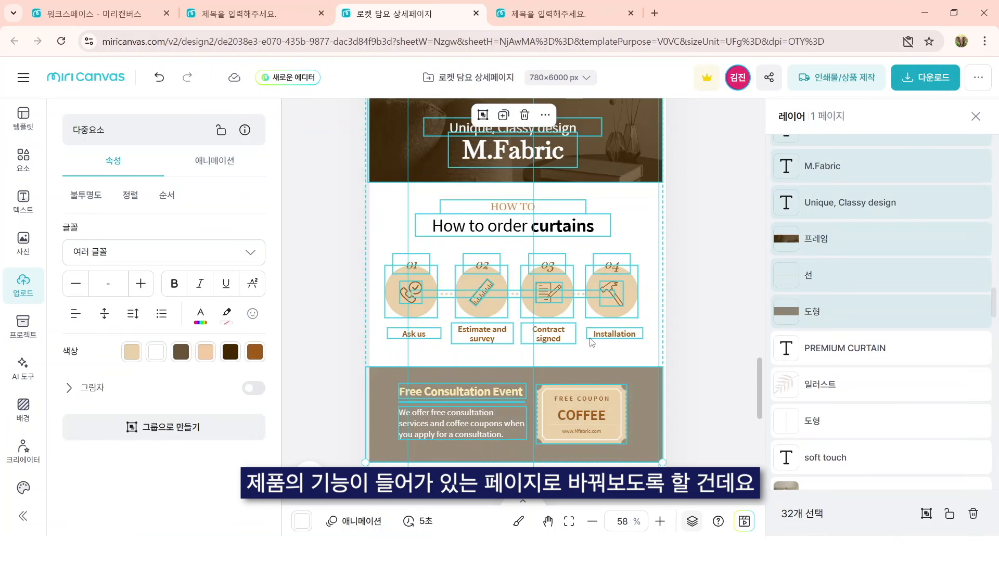
drag(663, 462, 329, 378)
Step: Delete the Free Consultation Event and How to order curtains sections beneath the M.Fabric banner
click(718, 401)
key(Delete)
drag(688, 373, 344, 210)
key(Delete)
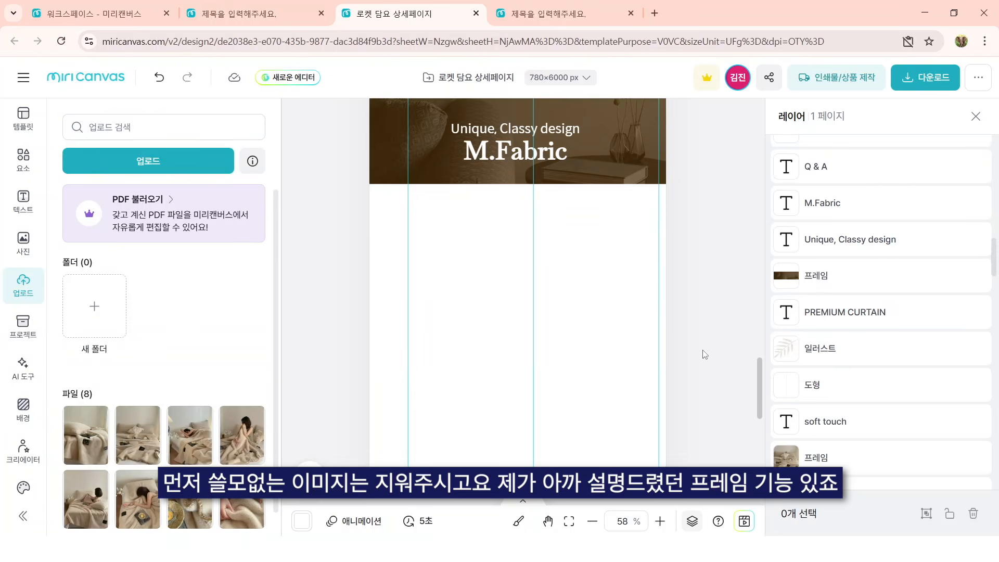
Step: Insert a landscape rectangular frame from the basic frames (기본 프레임) and place it at the page's left edge under the M.Fabric banner
scroll(676, 355, up, 4)
scroll(702, 319, down, 3)
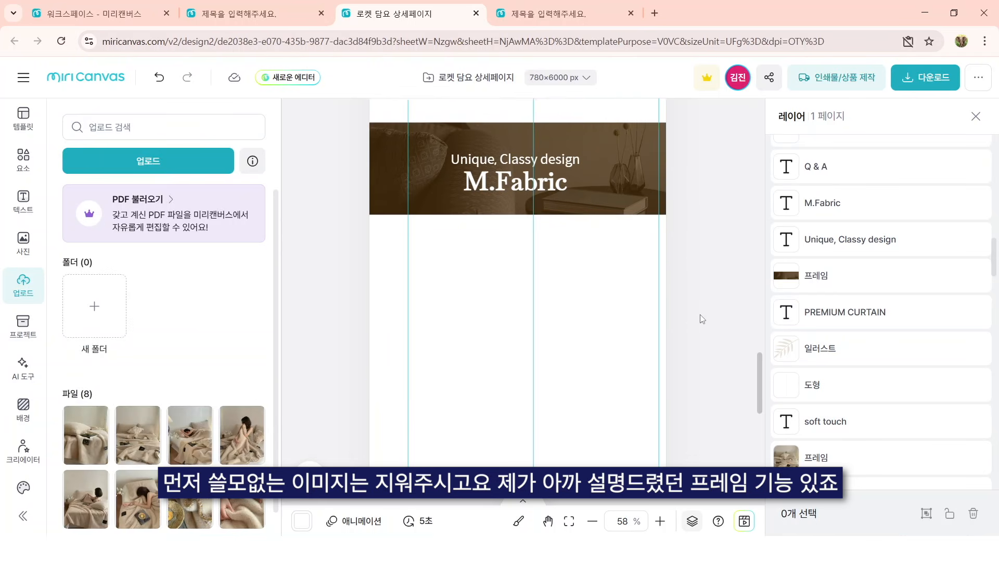
scroll(702, 319, down, 1)
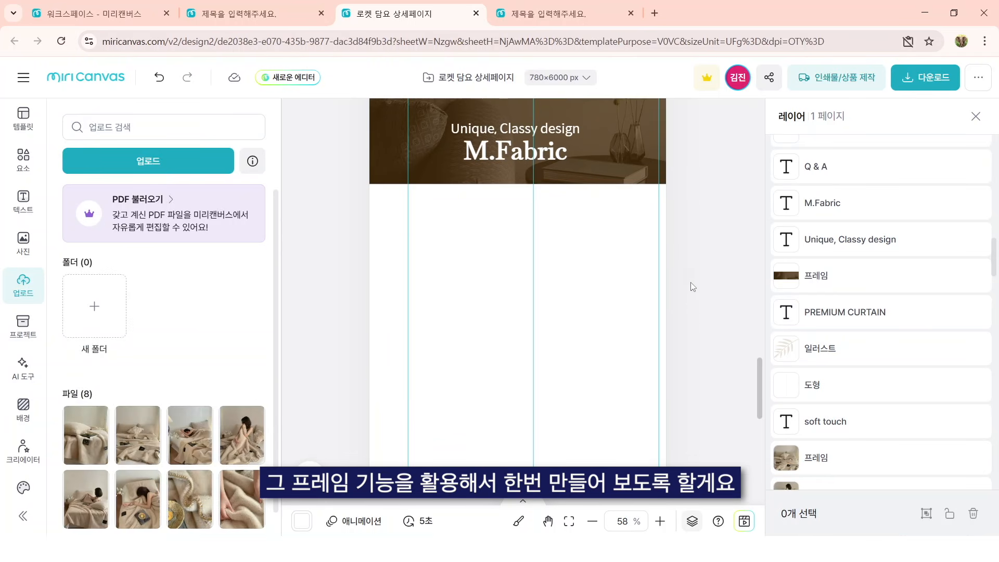
click(32, 175)
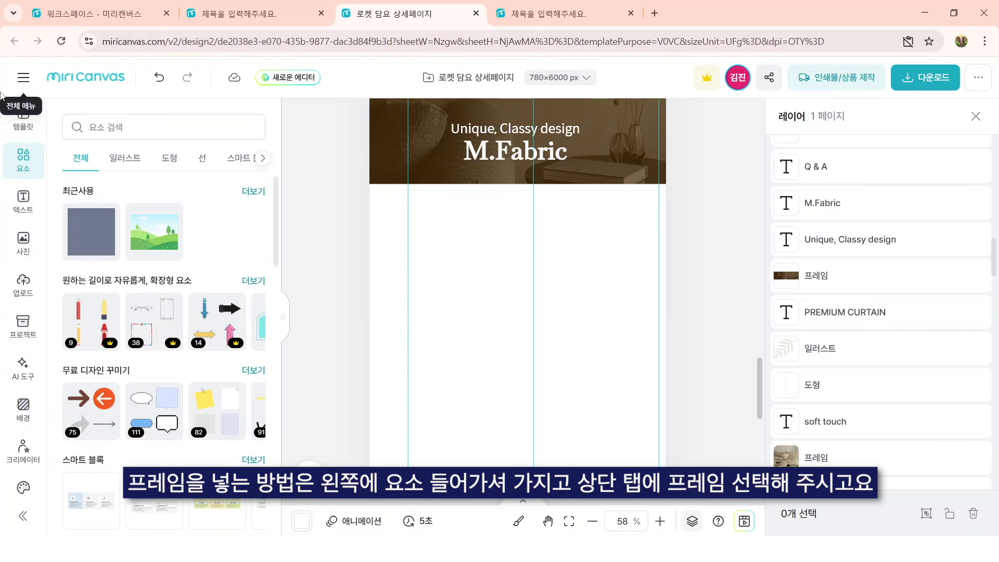
click(262, 158)
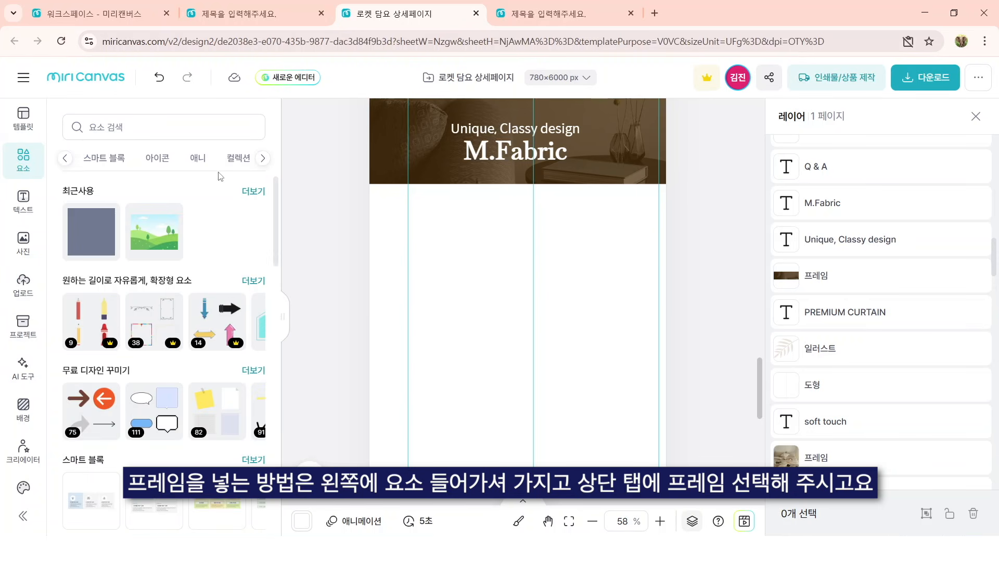
click(267, 163)
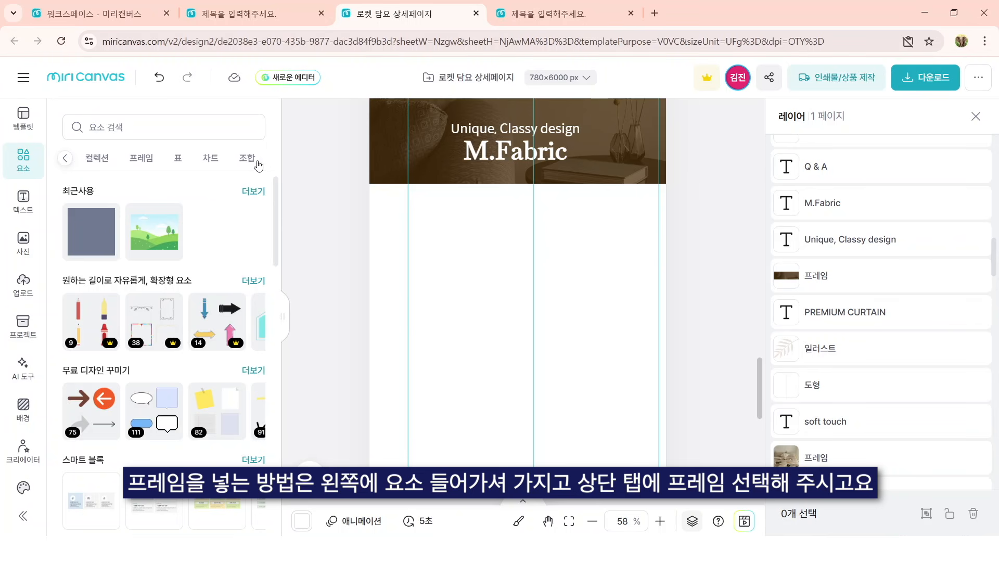
click(139, 161)
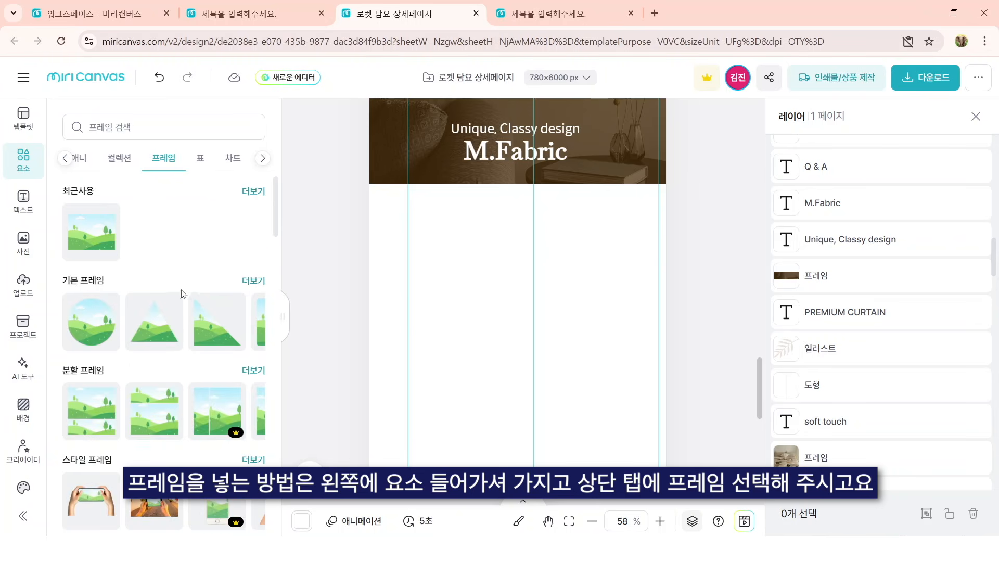
click(253, 281)
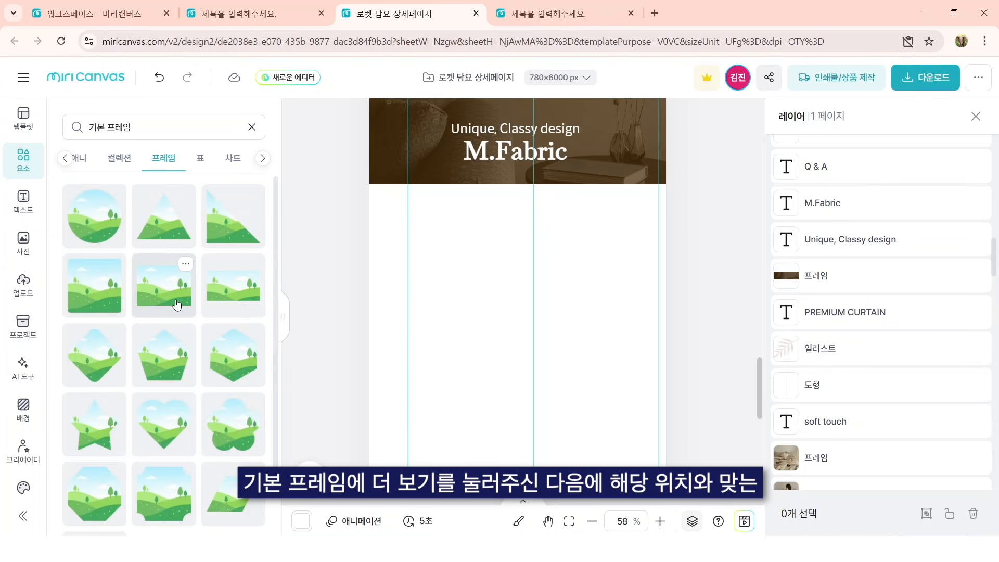
click(177, 304)
drag(552, 306, 461, 233)
Step: Enlarge the new frame to cover the full page width and align its upper edge with the bottom of the M.Fabric banner
scroll(475, 252, down, 3)
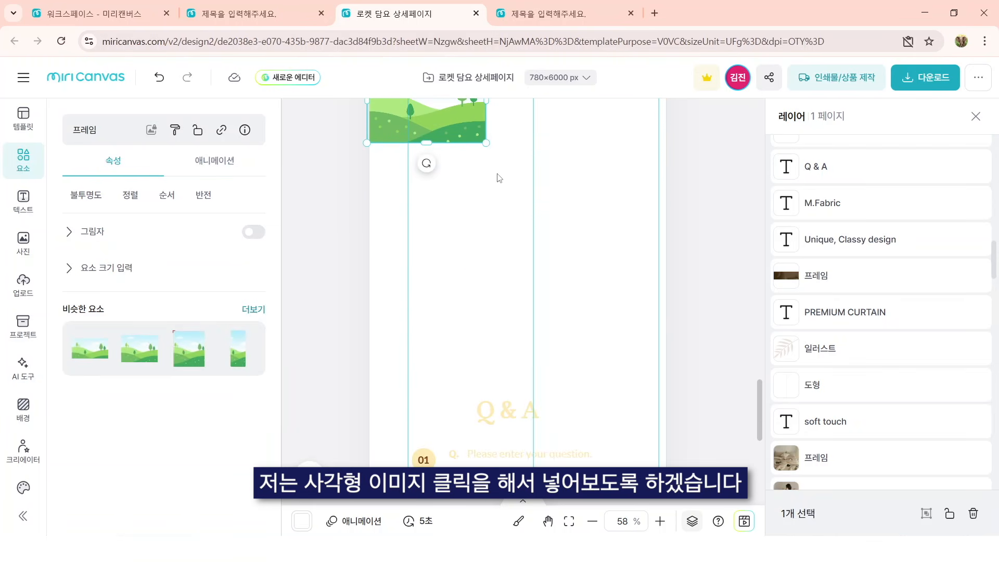
drag(481, 141, 671, 328)
scroll(697, 331, up, 3)
drag(670, 182, 674, 180)
click(660, 504)
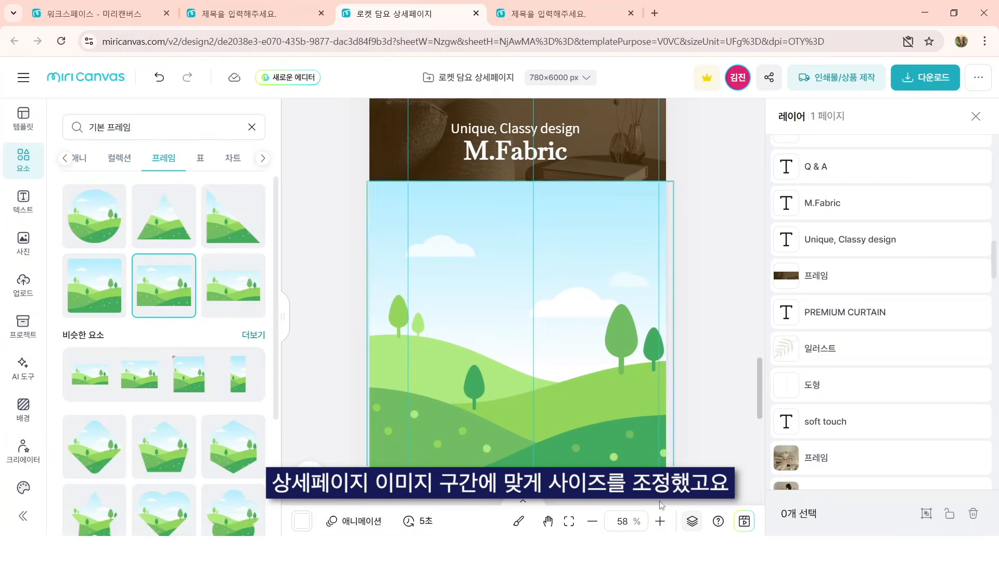
Step: Upload the folded blanket photo and fill the new full-width frame under the M.Fabric banner with it
click(660, 549)
drag(892, 365, 758, 278)
drag(681, 389, 583, 231)
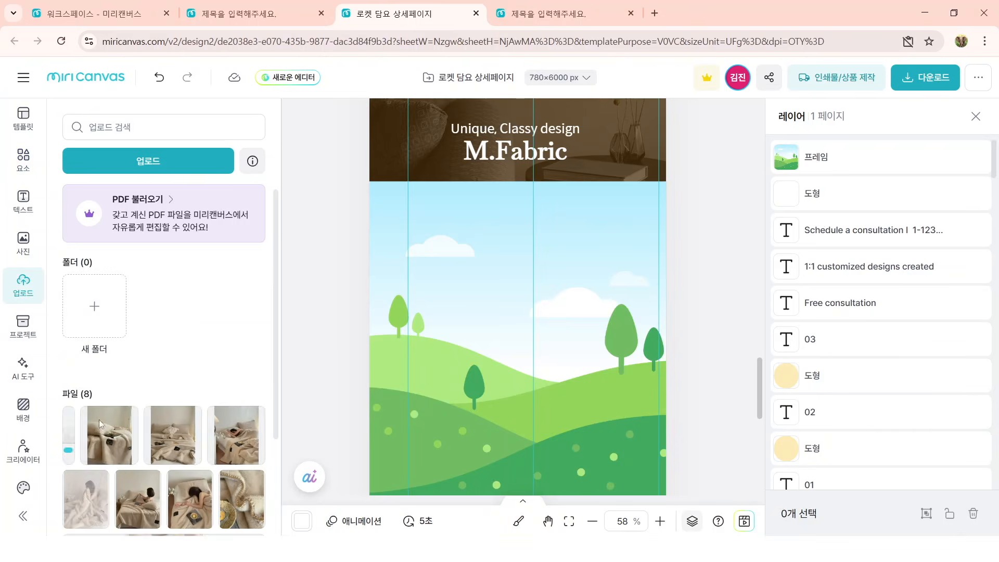
drag(99, 420, 504, 382)
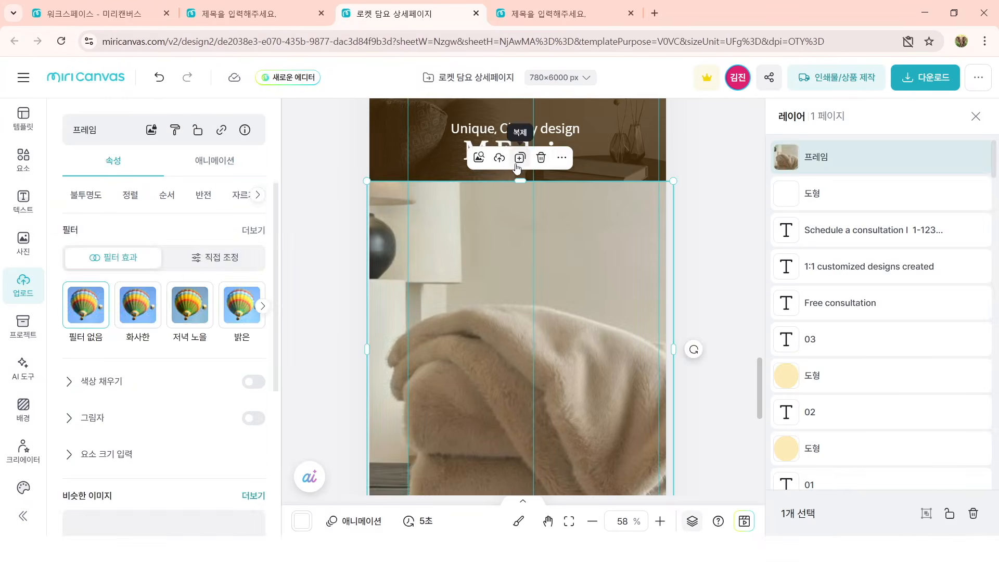
Step: Delete the "Unique, Classy design" line and replace the banner's M.Fabric heading with PRODUCT INFORMATION
click(515, 129)
key(Delete)
double_click(557, 151)
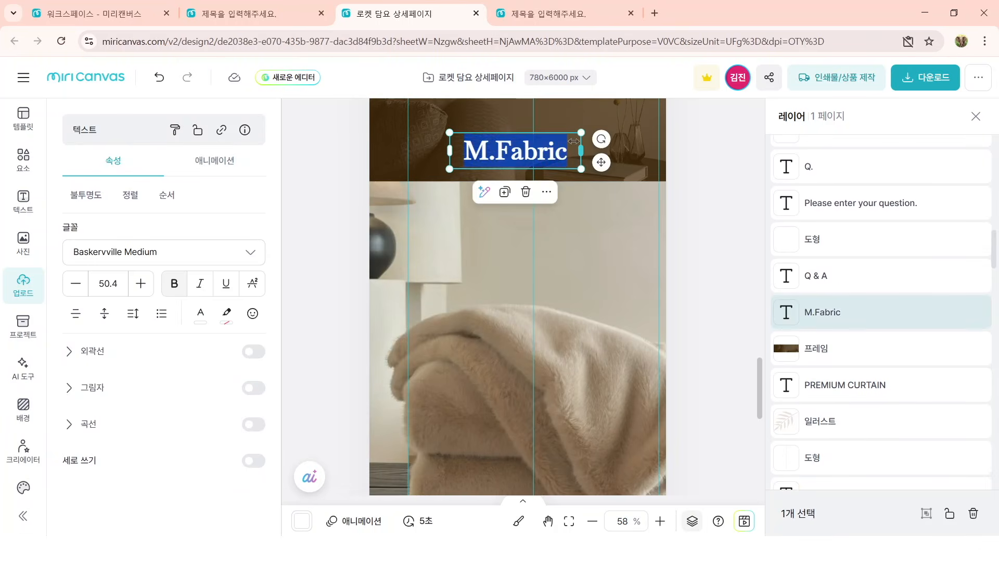
text(R)
text(PRODUCT INFO)
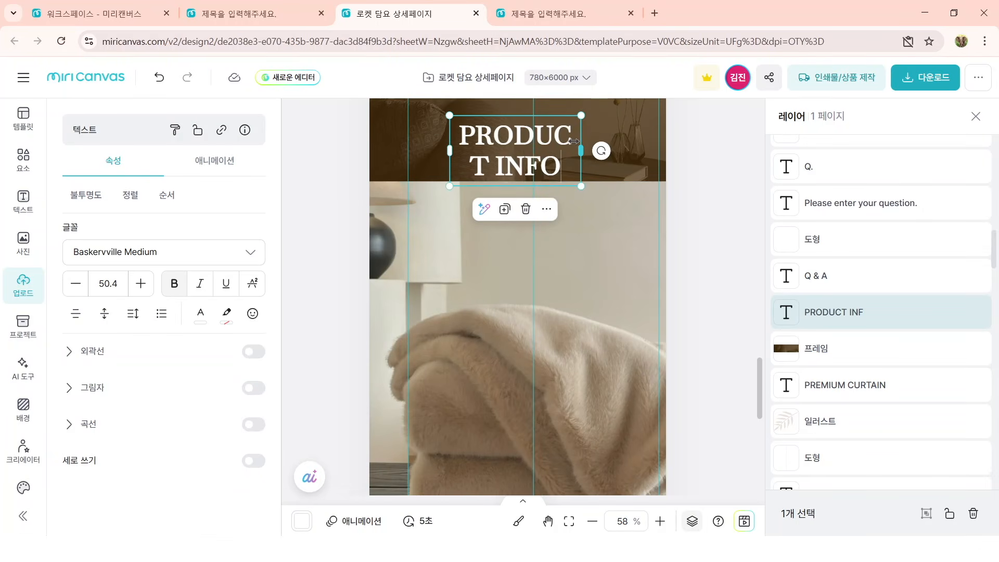
text(RMATION)
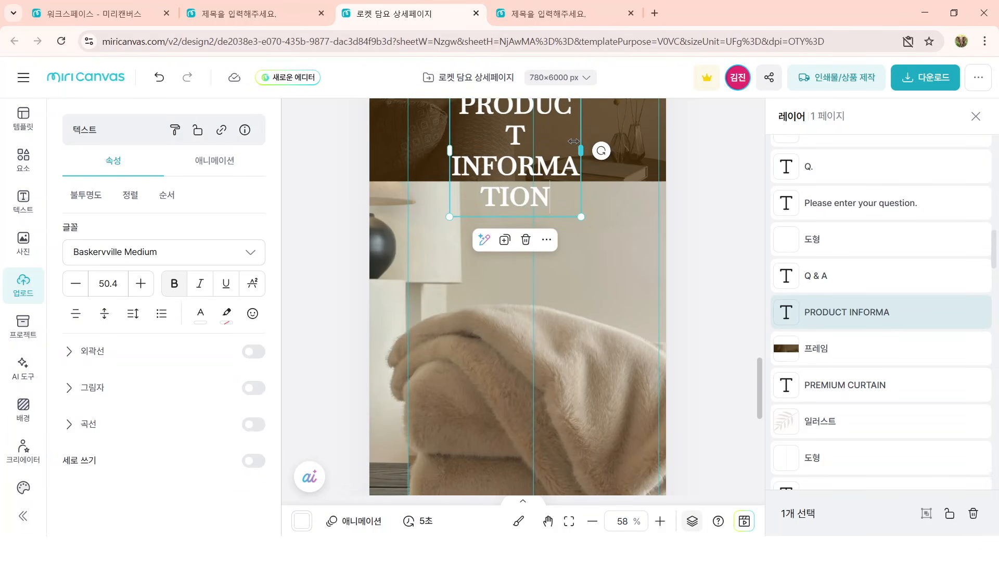
click(736, 279)
Step: Widen the PRODUCT INFORMATION text box to the full banner width and nudge it up so it sits centred within the banner
scroll(564, 282, up, 2)
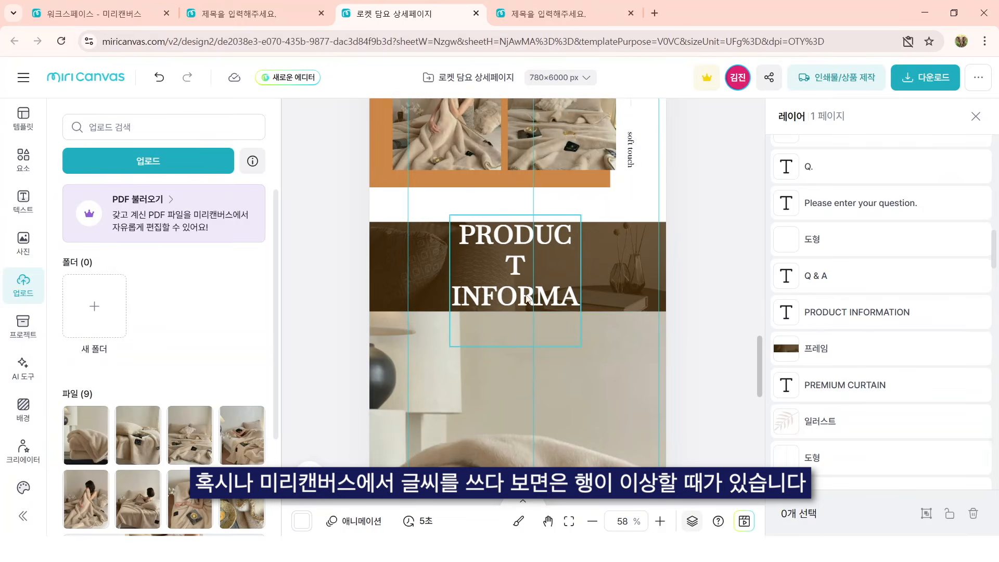
click(517, 301)
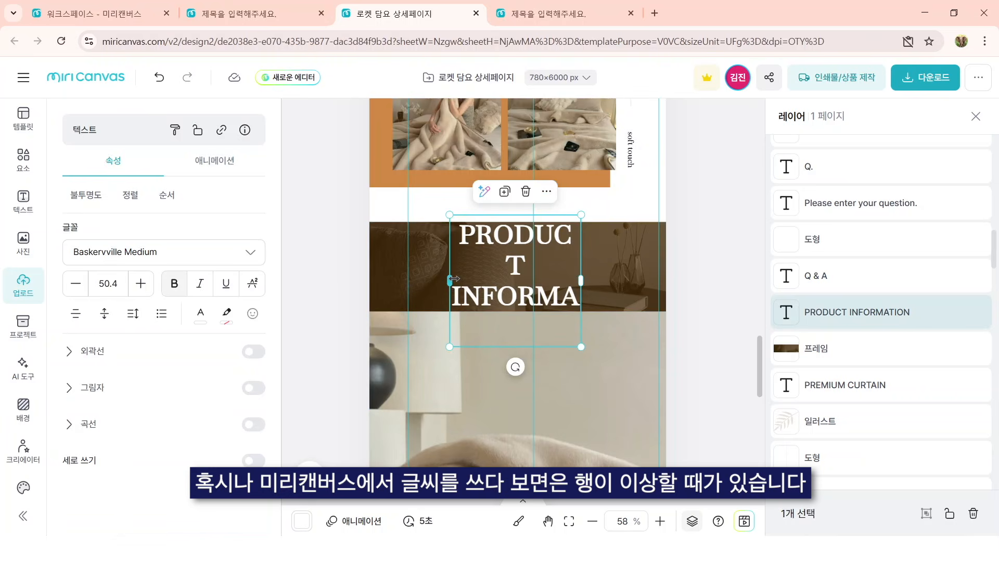
drag(452, 280, 371, 280)
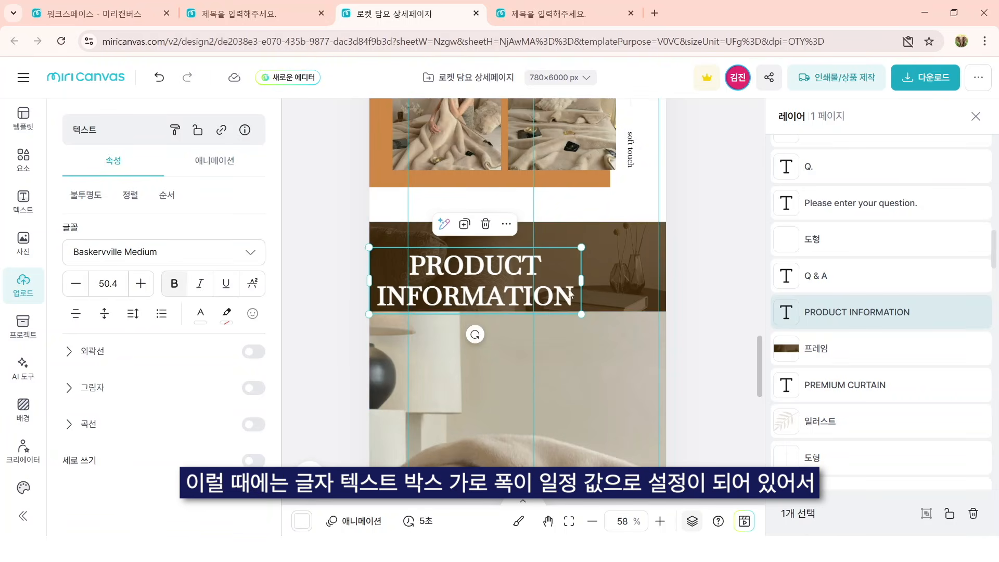
drag(588, 278, 669, 278)
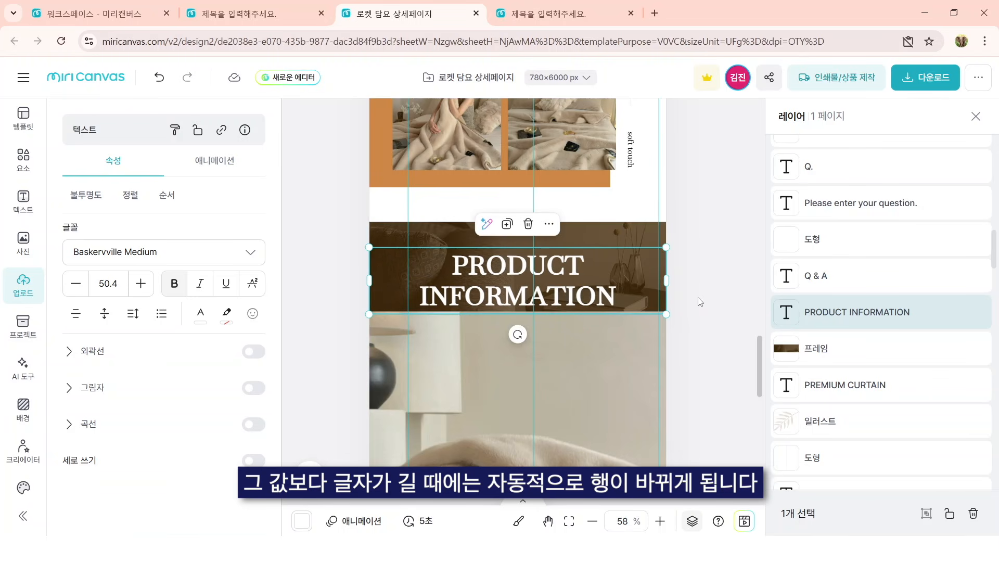
key(Up)
key(Up)
key(Up)
key(Up)
key(Up)
key(Up)
key(Up)
key(Up)
key(Up)
key(Up)
key(Up)
key(Up)
key(Up)
key(Up)
key(Up)
key(Up)
key(Up)
key(Up)
key(Up)
key(Up)
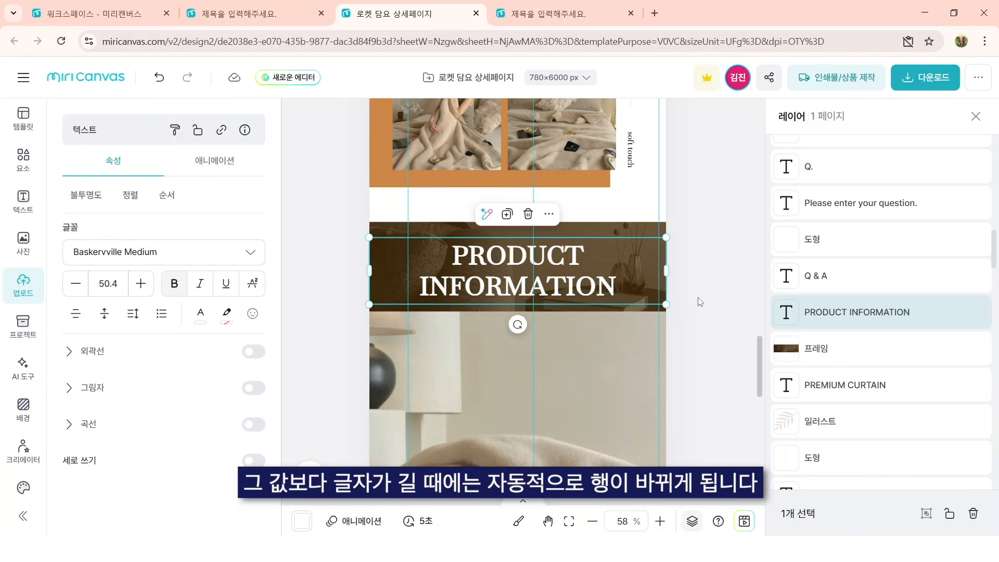
key(Up)
key(Up)
key(Up)
key(Up)
key(Up)
mouse_move(665, 269)
mouse_down()
mouse_move(624, 269)
mouse_move(659, 272)
mouse_up()
click(732, 308)
Step: Insert the basic square shape and stretch it into a wide rectangle over the lower half of the blanket photo
scroll(724, 292, down, 3)
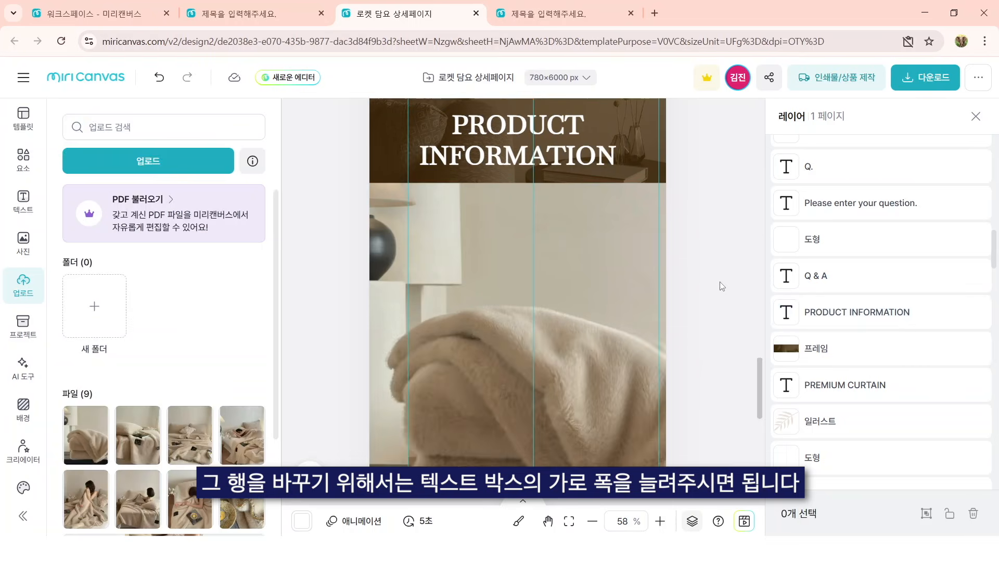
click(23, 159)
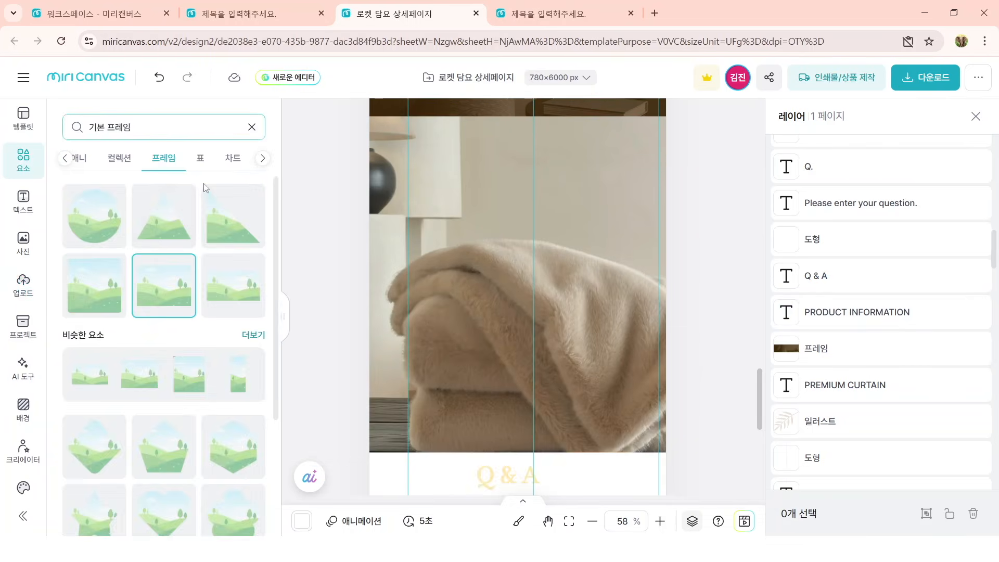
click(72, 162)
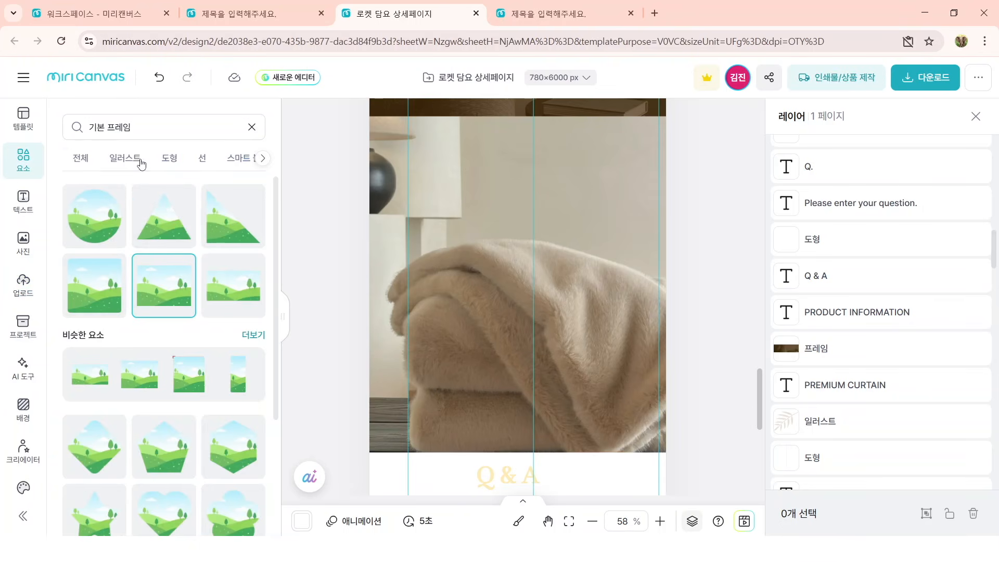
click(170, 159)
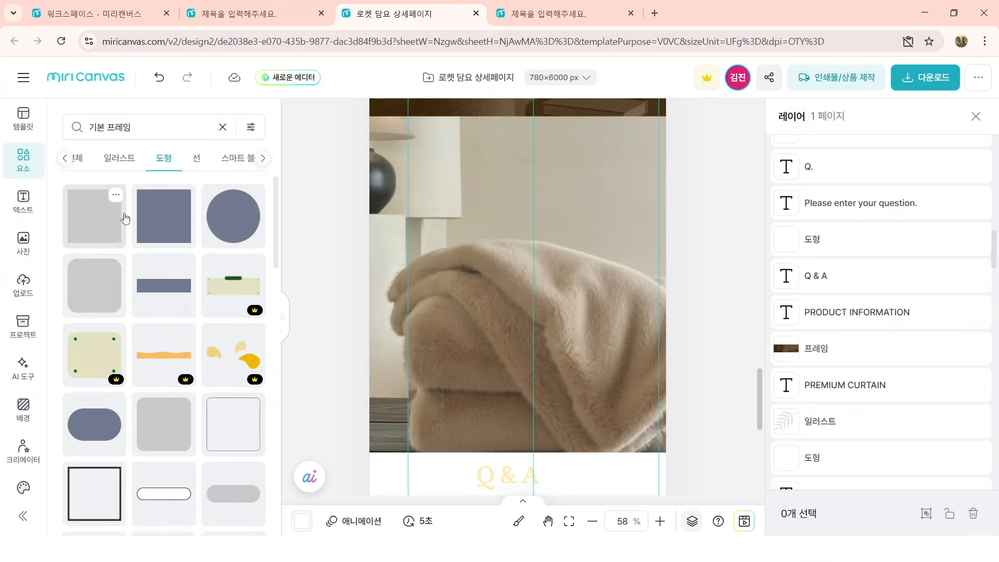
click(163, 216)
drag(501, 306, 428, 331)
drag(505, 381, 554, 430)
drag(554, 347, 659, 350)
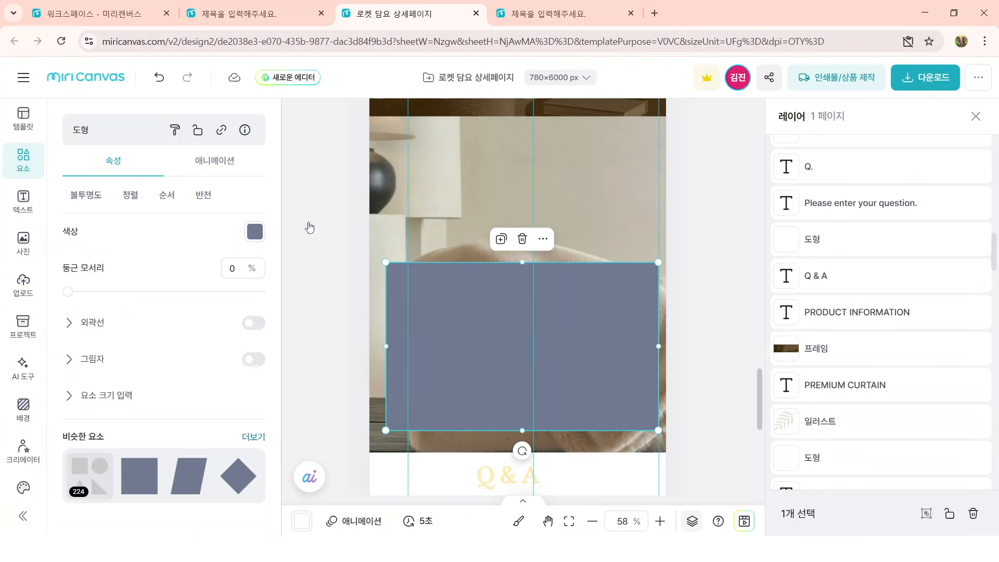
Step: Change the rectangle's fill color to white
click(255, 232)
click(340, 183)
click(730, 276)
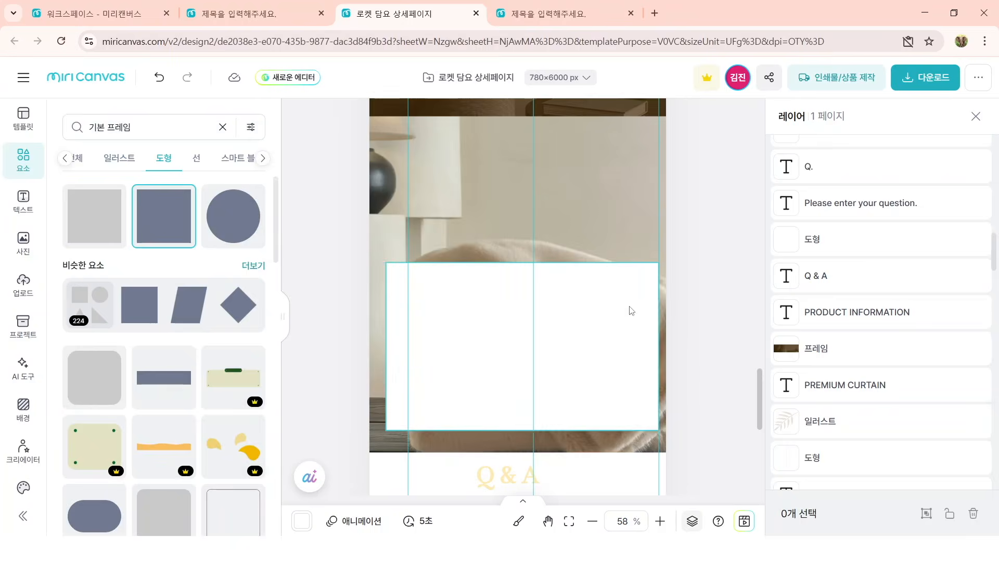
Step: Replace the photo in the frame behind the white rectangle with the one of a woman lying under the blanket
click(636, 225)
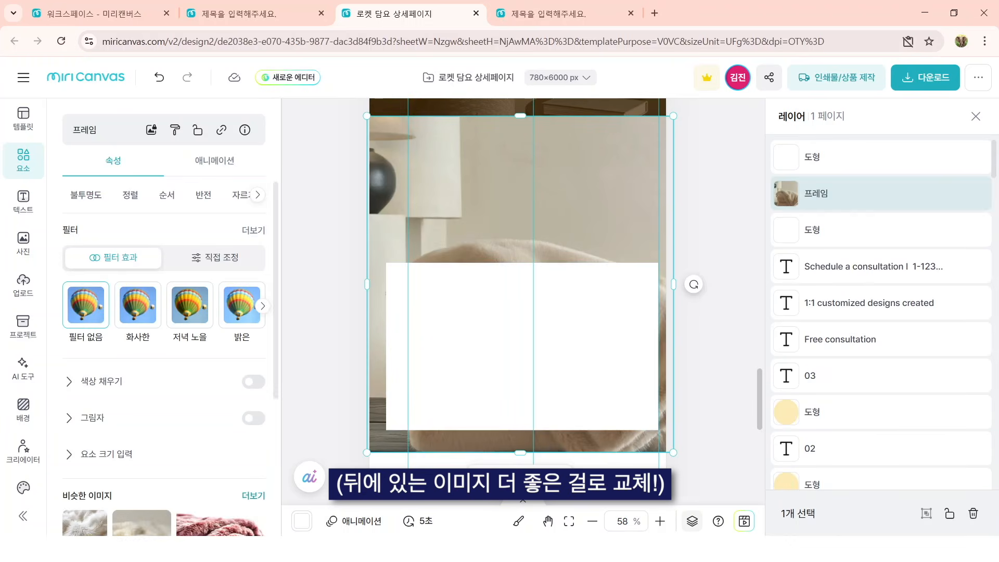
key(alt+Tab)
scroll(826, 442, up, 2)
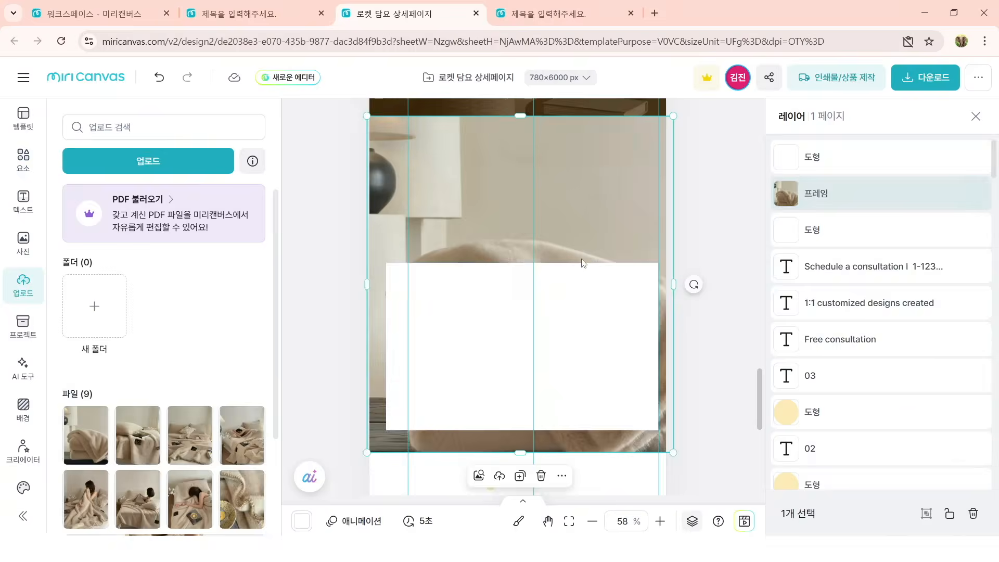
Step: Set the white rectangle's opacity to 70%
click(584, 264)
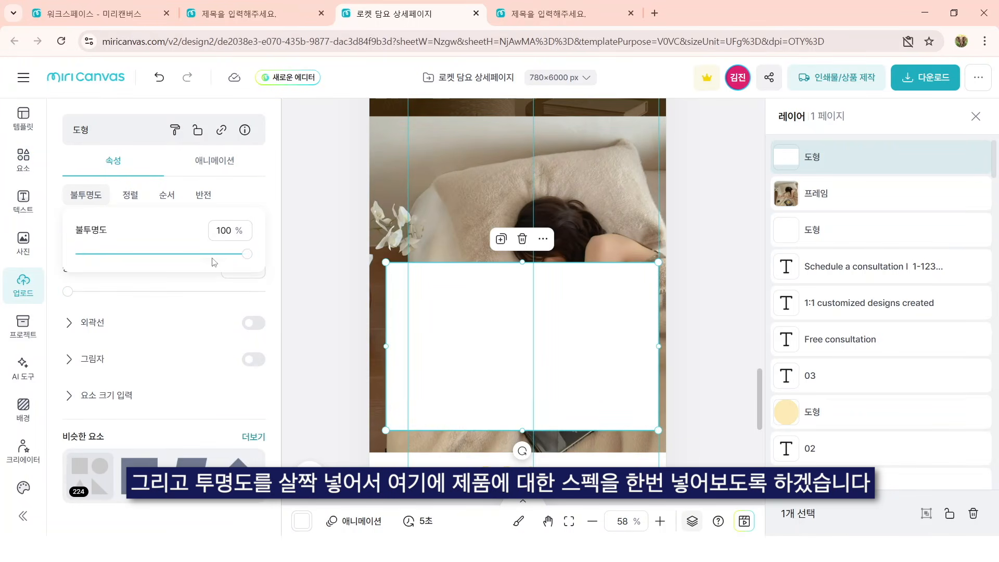
drag(230, 249, 198, 250)
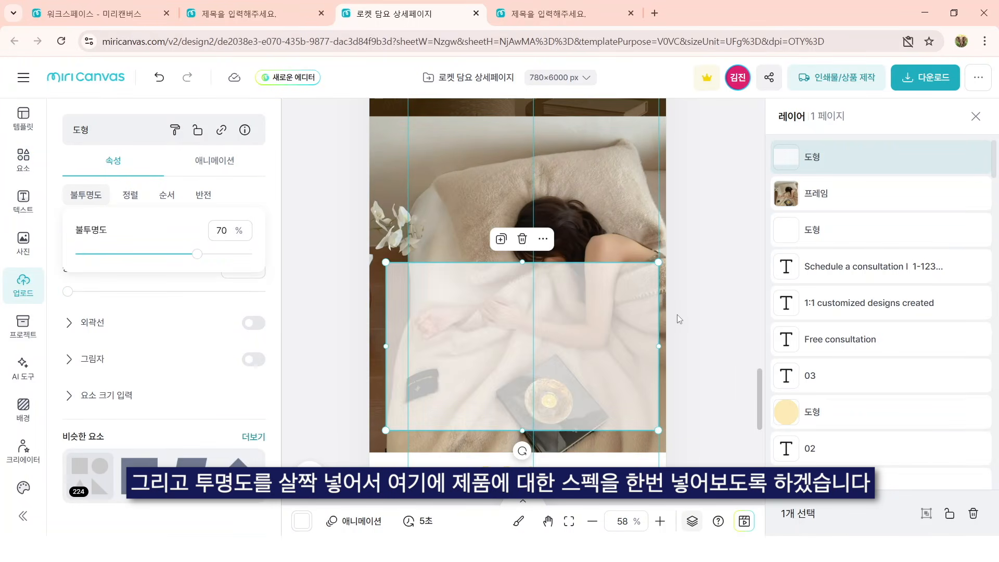
click(677, 315)
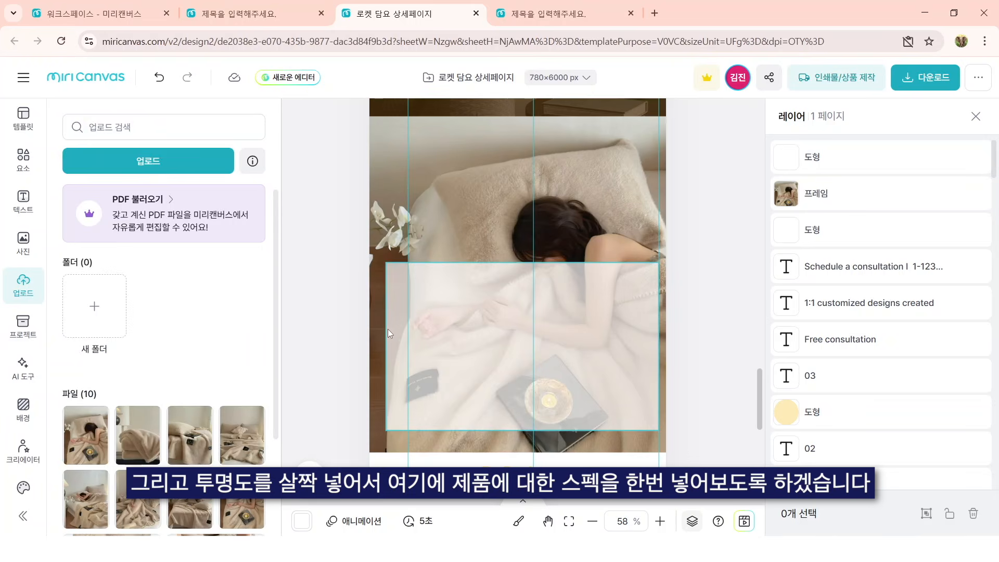
Step: Extend the translucent rectangle slightly to the left and swap the frame's photo for the close-up of hands on the plush blanket
click(388, 329)
drag(386, 344, 378, 344)
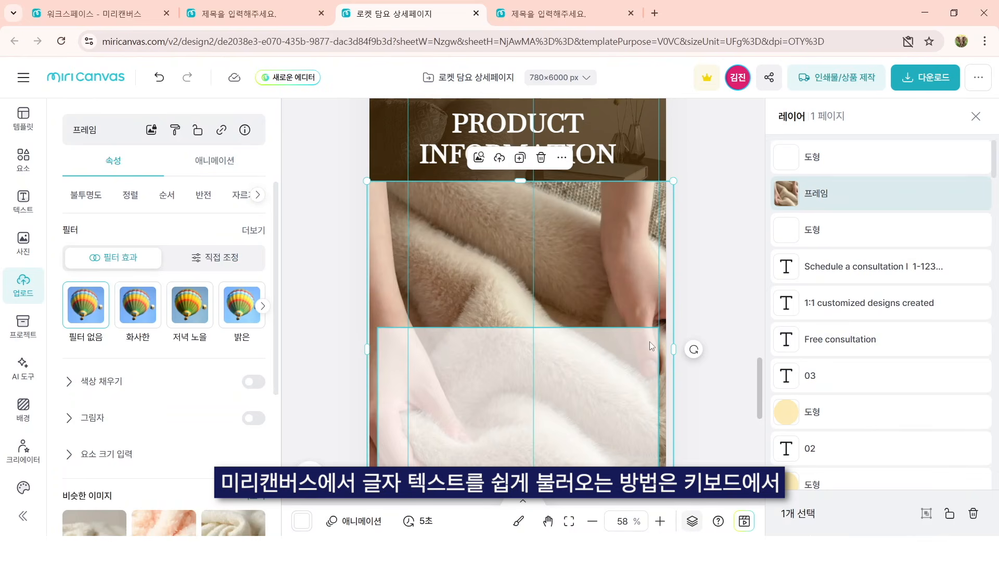
scroll(651, 340, down, 2)
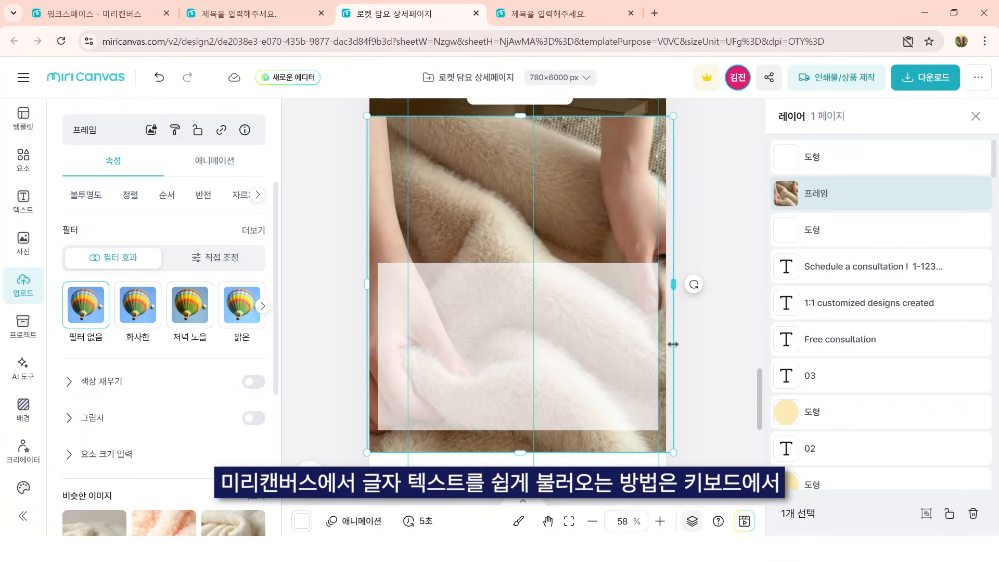
Step: Add a text reading 제품명 at font size 20 in the upper part of the translucent rectangle
key(t)
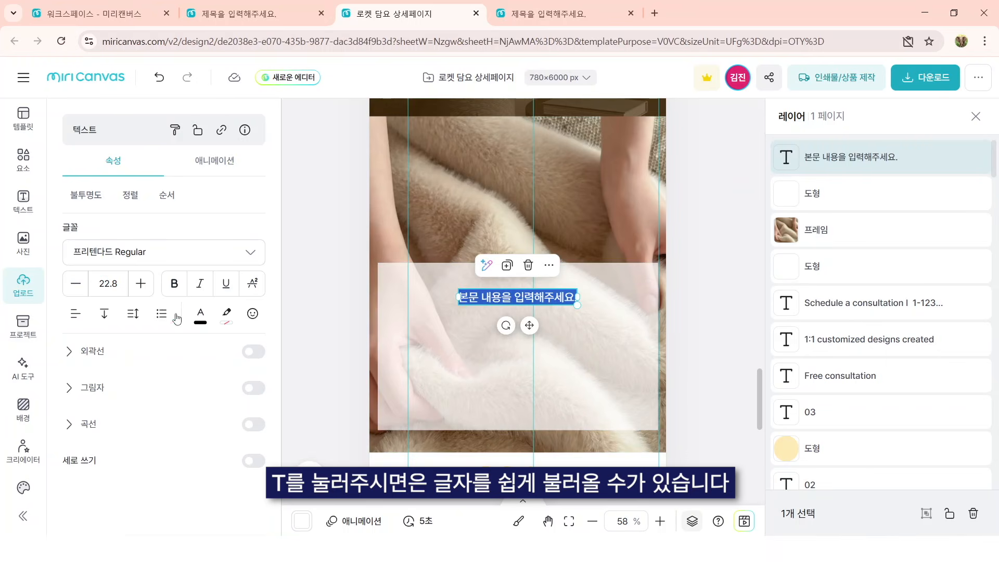
click(105, 283)
key(Return)
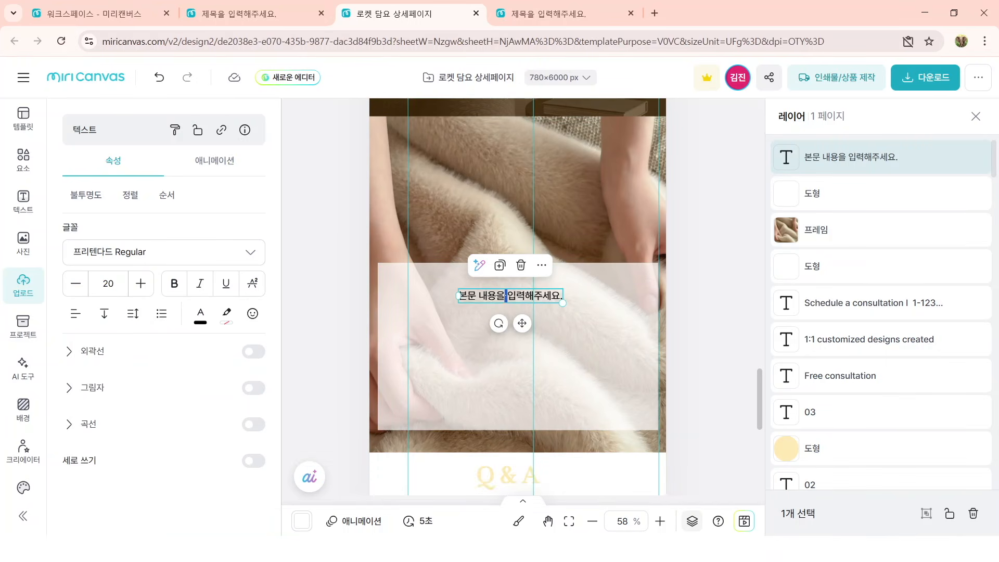
double_click(504, 299)
text(ㅈ제품명)
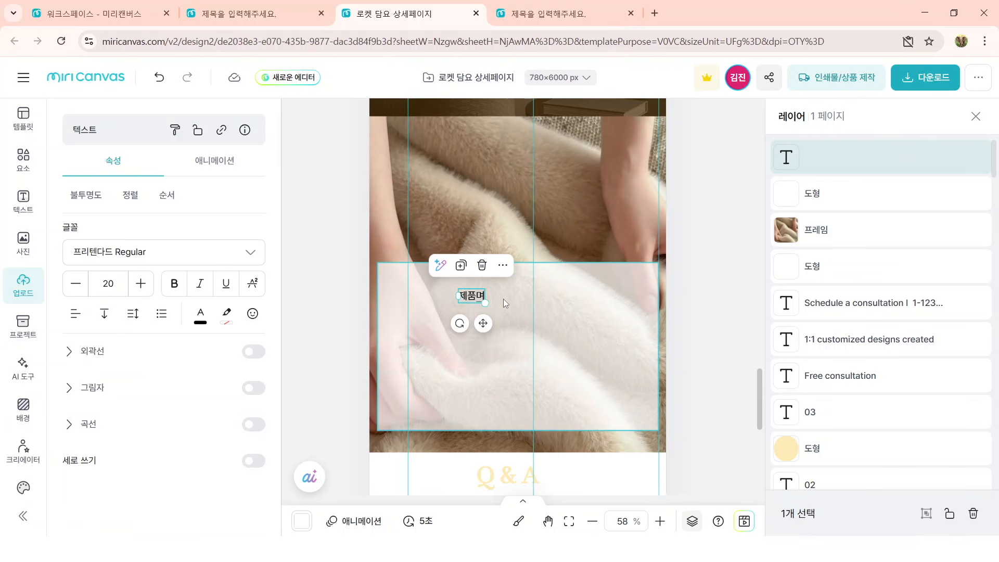
key(Escape)
Step: Place the 제품명 label at the left guide, duplicate it to its right and change the copy to 폴라마켓 극세사 담요
drag(478, 301, 454, 303)
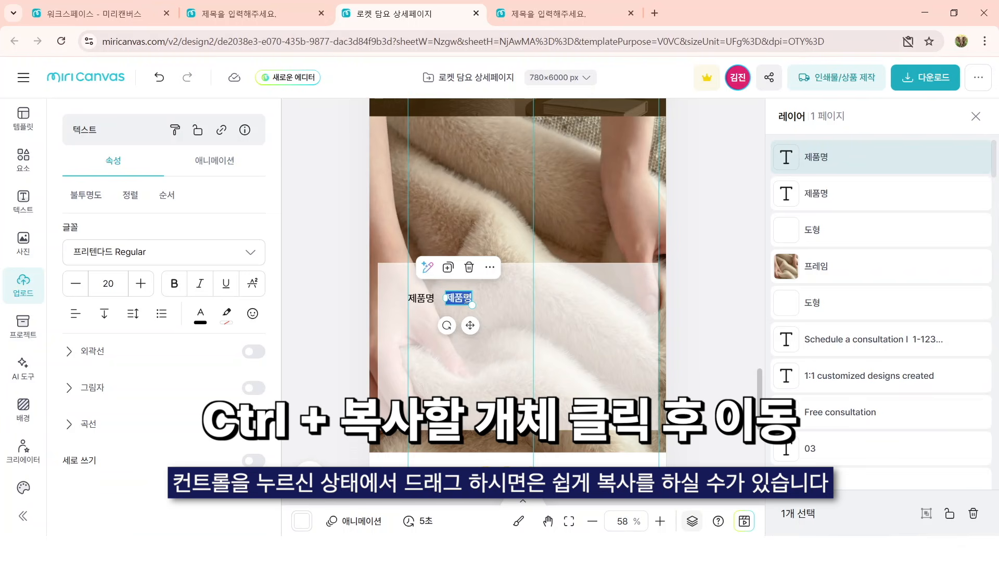
text(폴라마켓 극세사 담요)
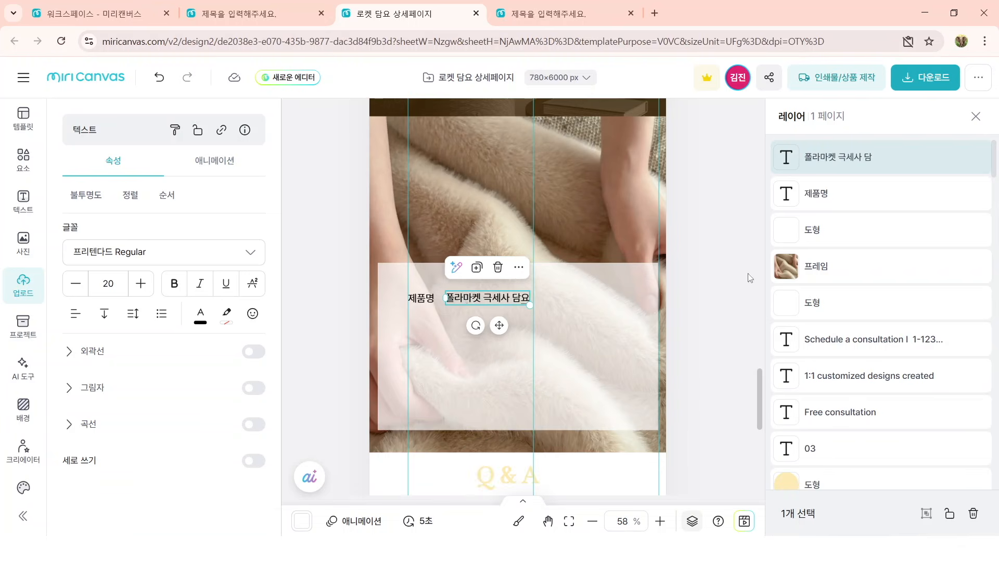
click(343, 299)
Step: Group the 제품명 label with 폴라마켓 극세사 담요 and duplicate the group downward to make four rows
click(423, 298)
shift+click(501, 298)
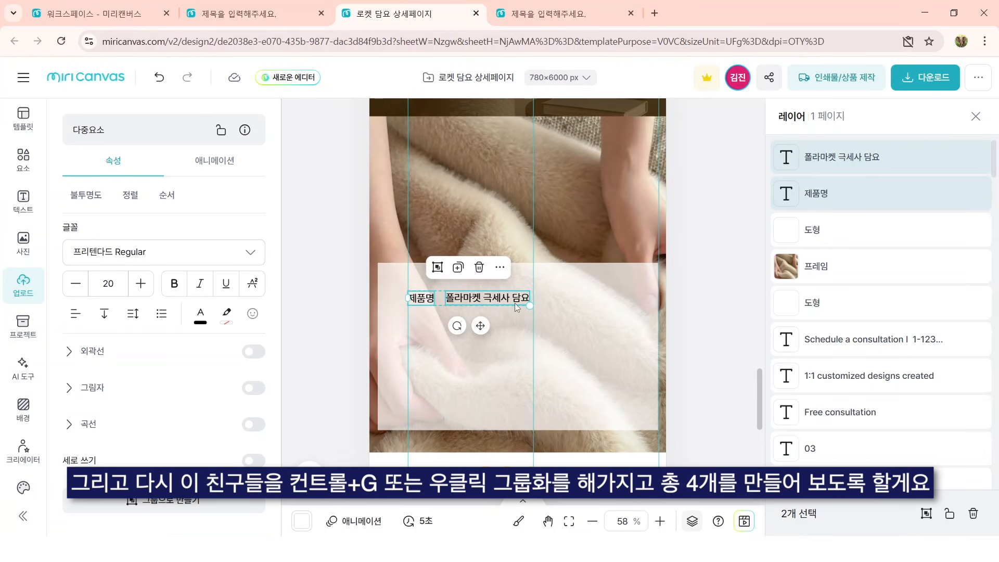
key(ctrl+g)
right_click(504, 301)
key(Escape)
alt+drag(510, 296, 497, 396)
Step: Align the four grouped rows to the left (왼쪽) and even out their vertical spacing (세로 간격 맞추기)
shift+click(512, 361)
shift+click(517, 323)
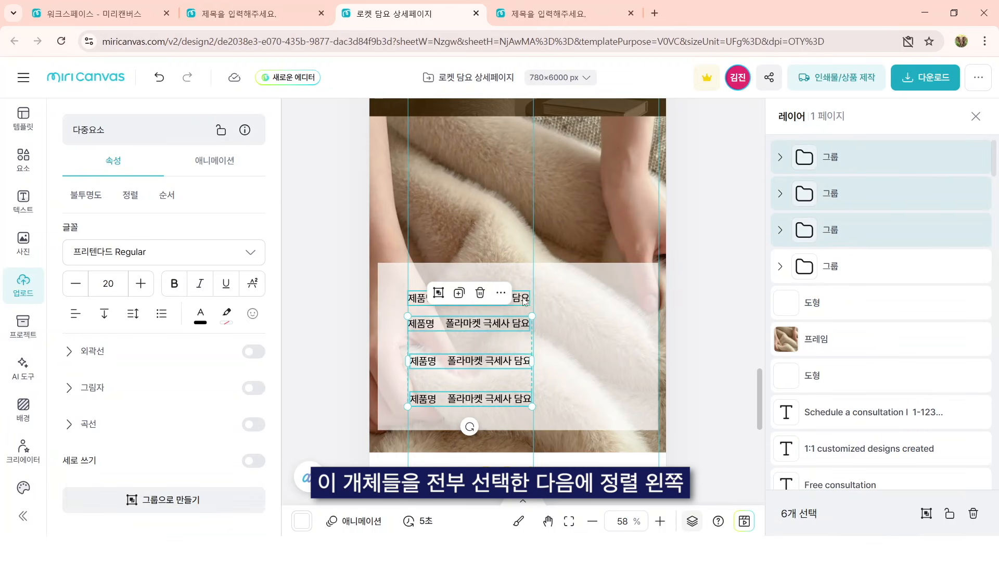
shift+click(524, 301)
click(131, 195)
click(121, 224)
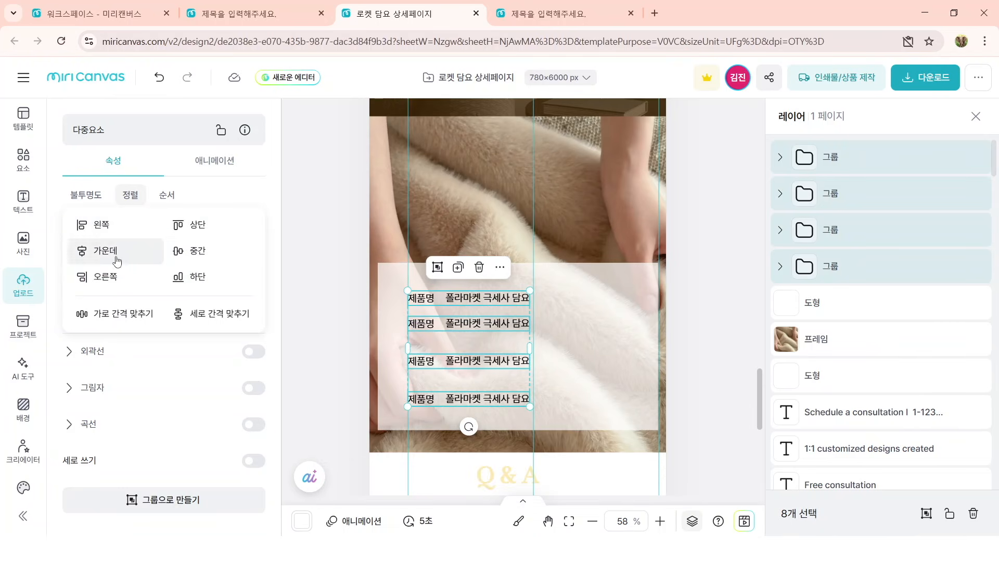
click(193, 316)
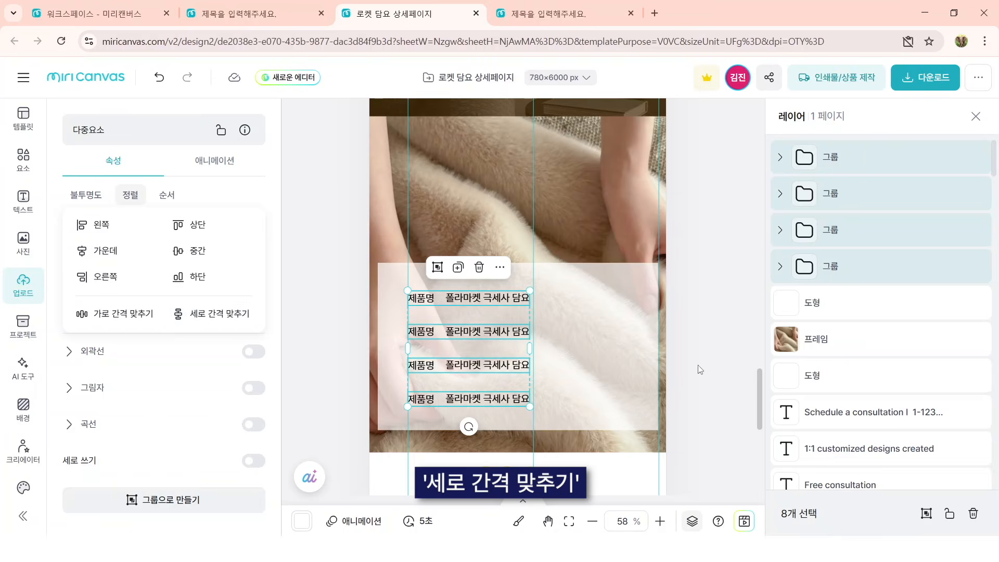
Step: Ungroup the lower three rows and change the second row's label to 사이즈
click(489, 338)
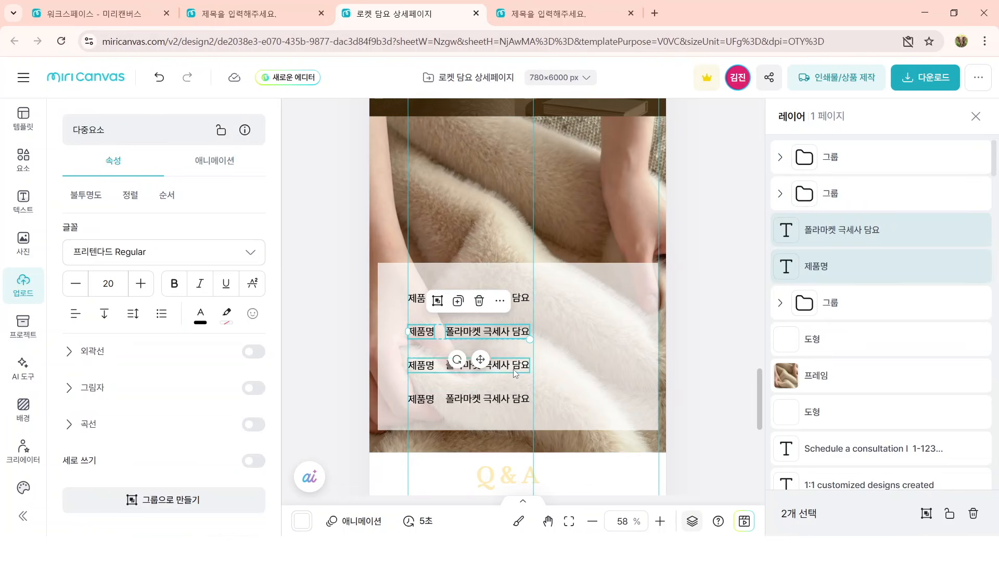
click(508, 392)
click(424, 333)
double_click(424, 333)
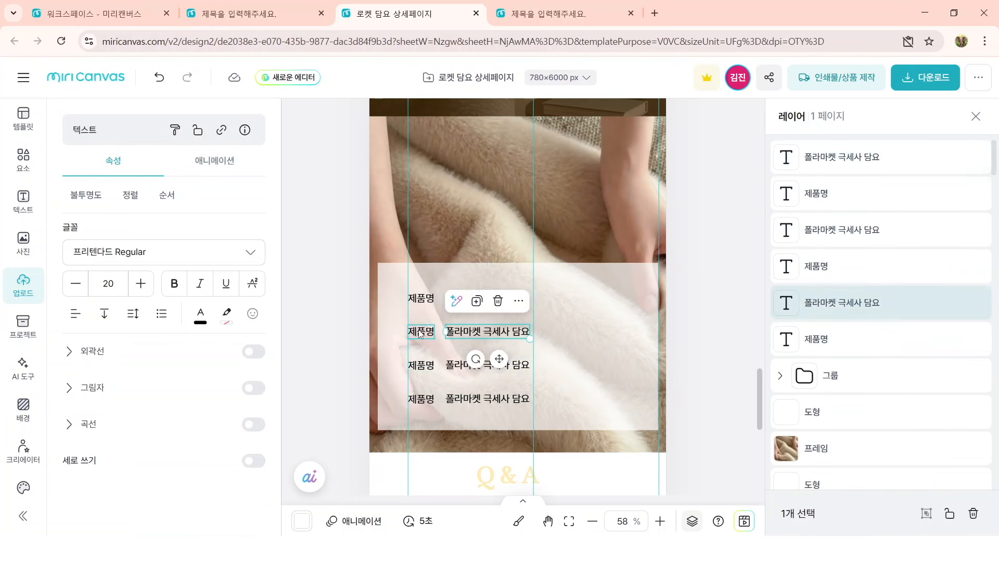
text(사이즈)
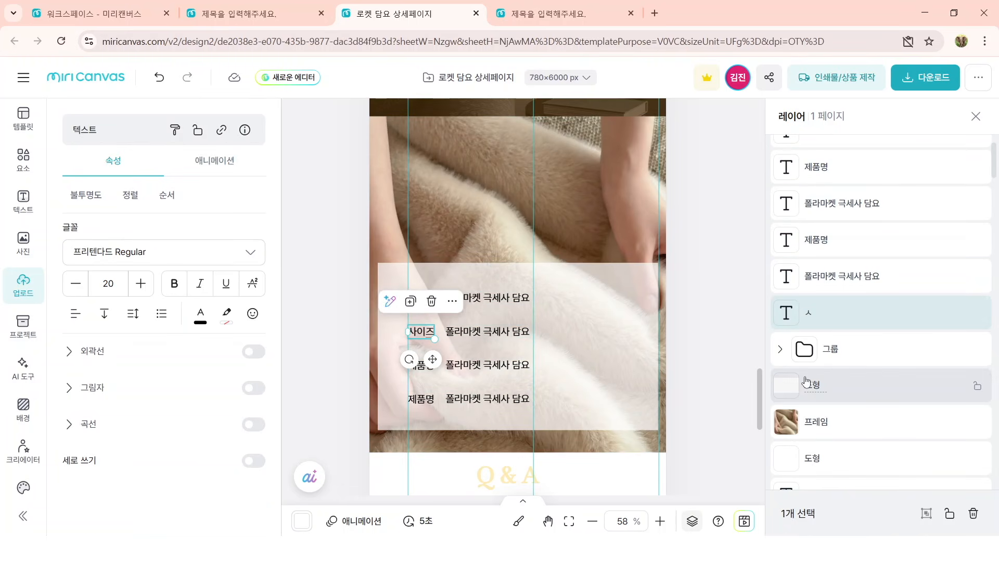
Step: Complete the product information rows with 180 * 160cm for 사이즈, 폴리에스터 for 소재, and a 문의 row with the contact number
double_click(512, 335)
text(180 * 160cm)
double_click(423, 366)
text(소재)
double_click(498, 366)
text(폴리에스터)
double_click(423, 399)
text(문의)
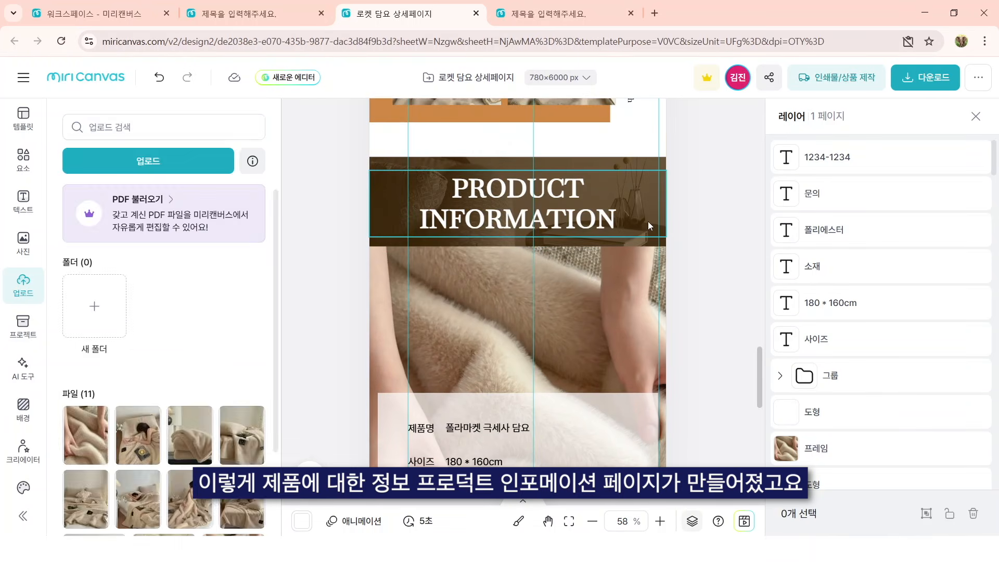
Step: Fine-tune the lower edge of the blanket photo frame where it meets the Q & A section
click(543, 242)
click(542, 242)
drag(529, 248, 530, 272)
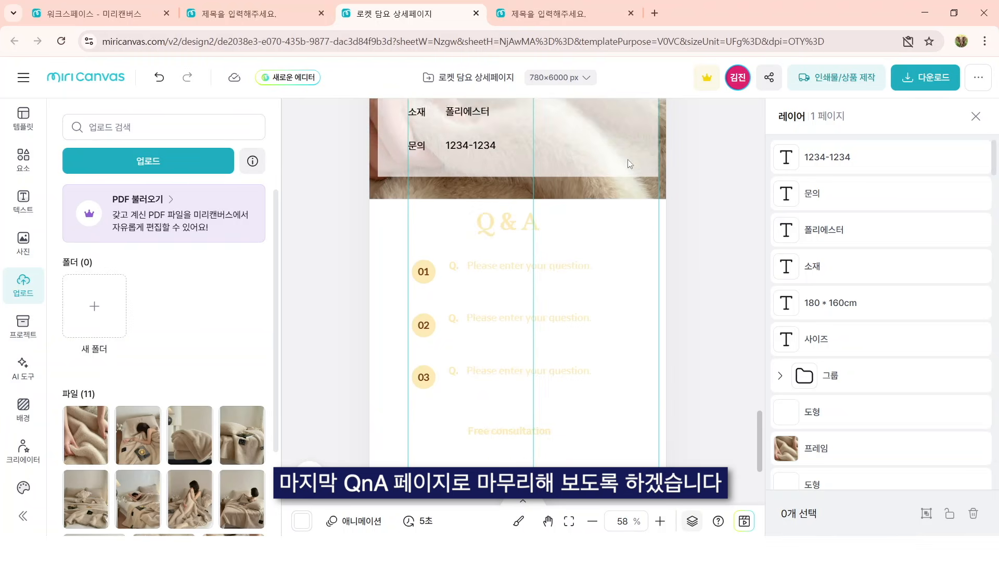
scroll(627, 163, up, 1)
click(538, 242)
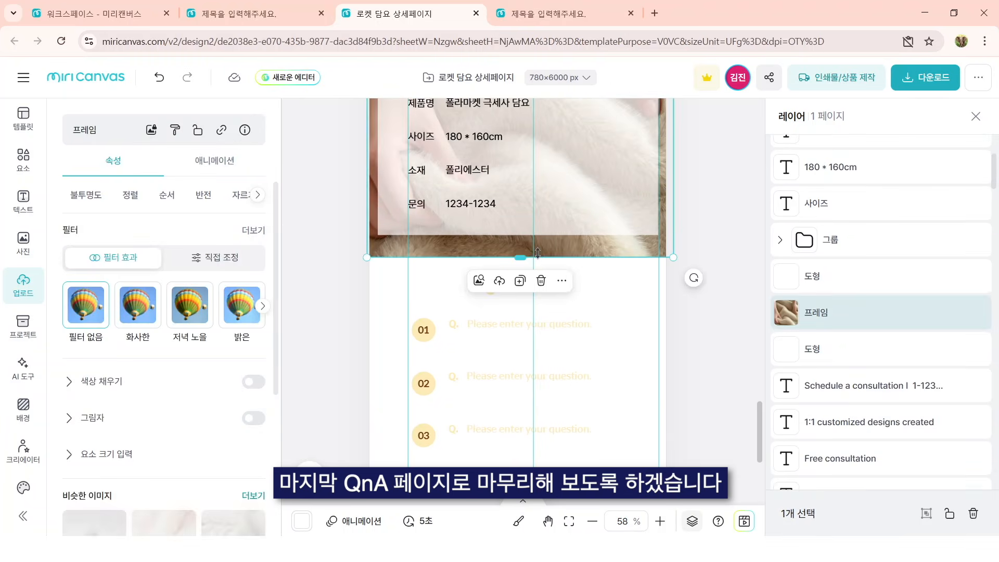
drag(537, 256, 538, 255)
click(720, 281)
scroll(649, 234, down, 2)
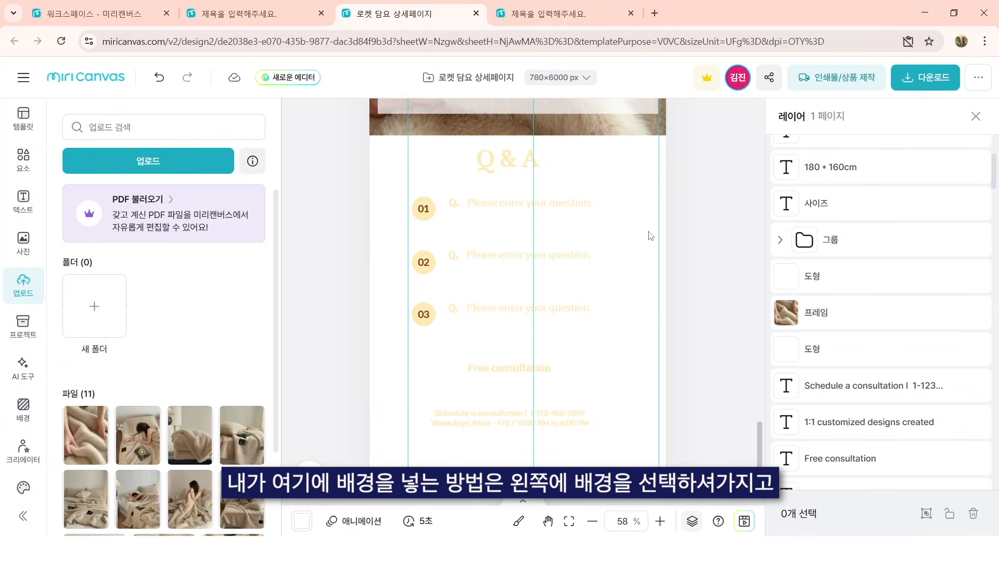
Step: Try the pale yellow #FEEBB6 as the page's background colour and restore it to white
scroll(606, 186, up, 4)
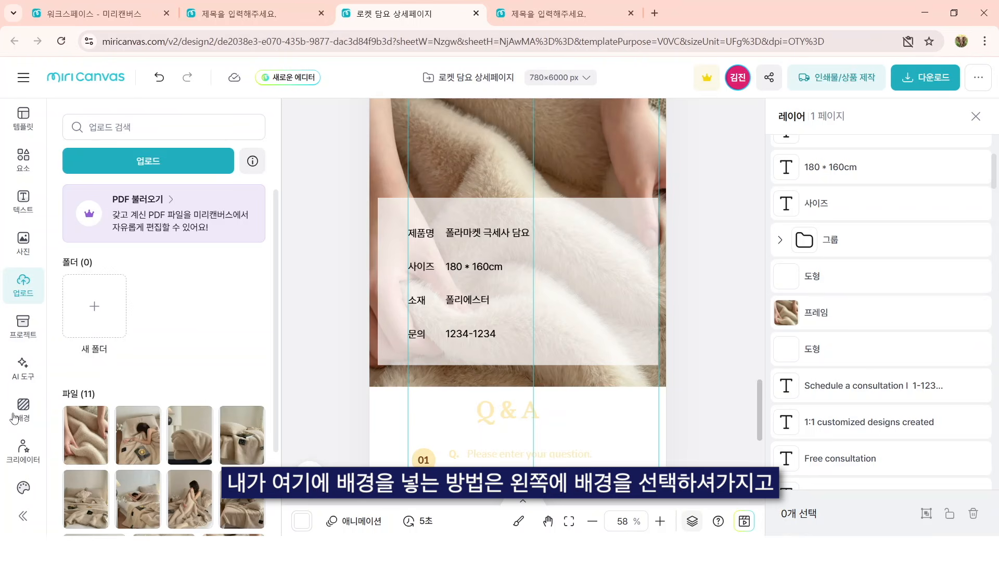
click(20, 409)
click(255, 197)
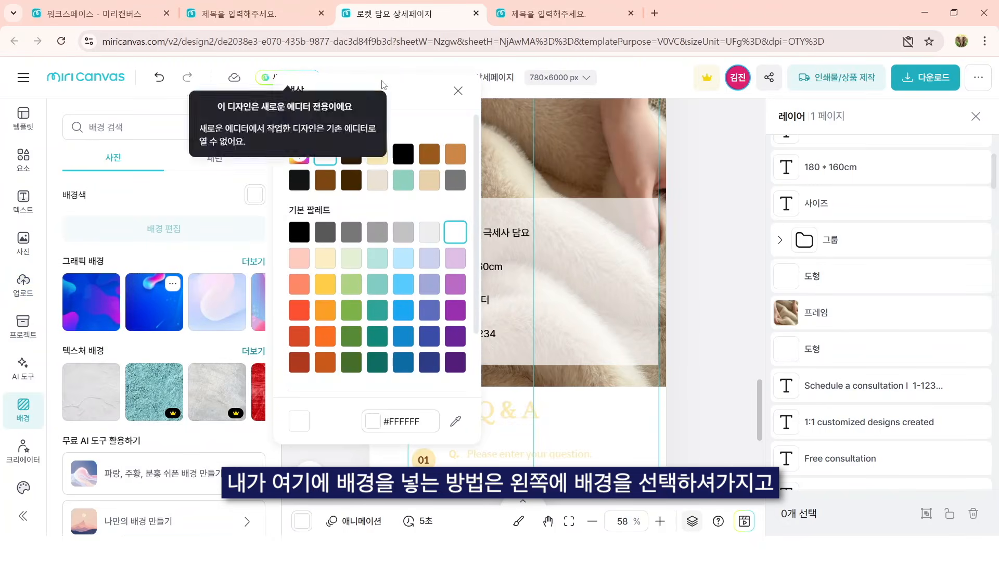
click(378, 156)
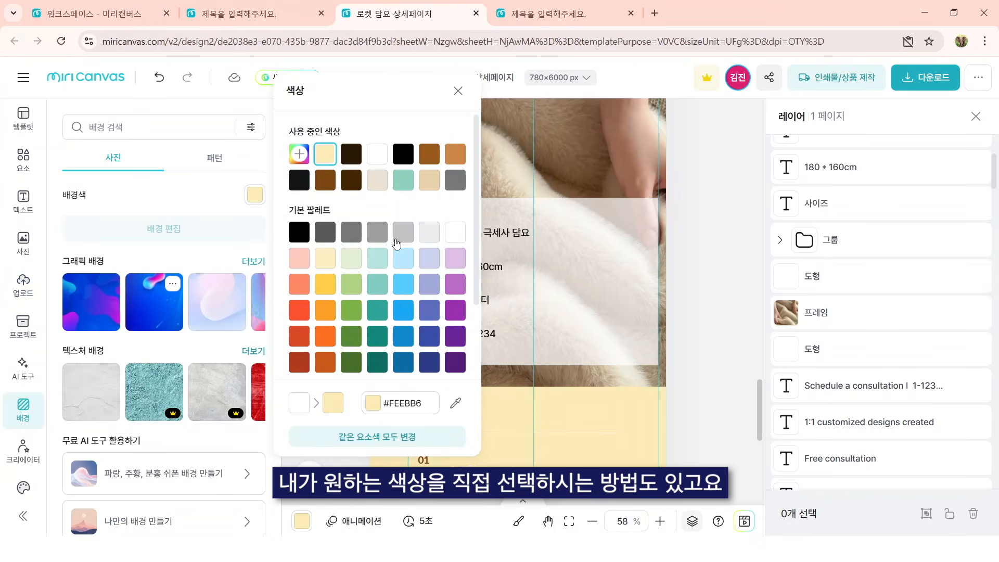
click(369, 159)
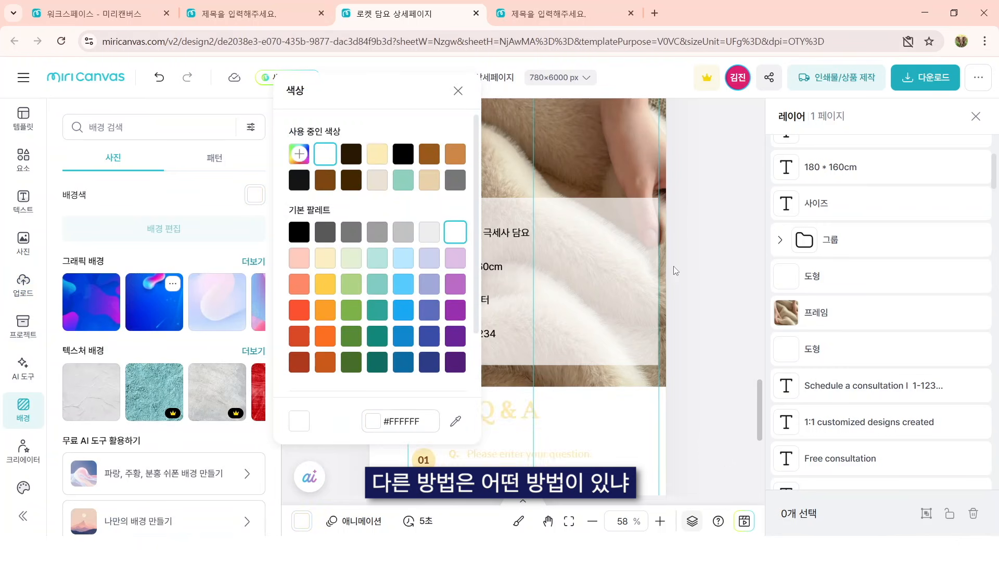
Step: Add a square shape below the blanket photo and stretch it over the whole Q & A section to the page's end
scroll(701, 292, down, 4)
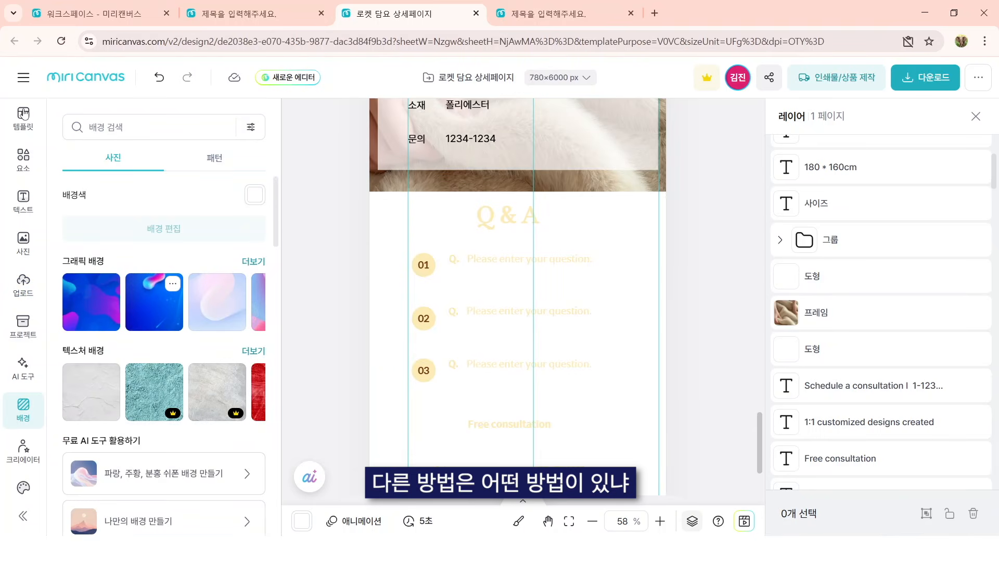
click(23, 158)
click(164, 216)
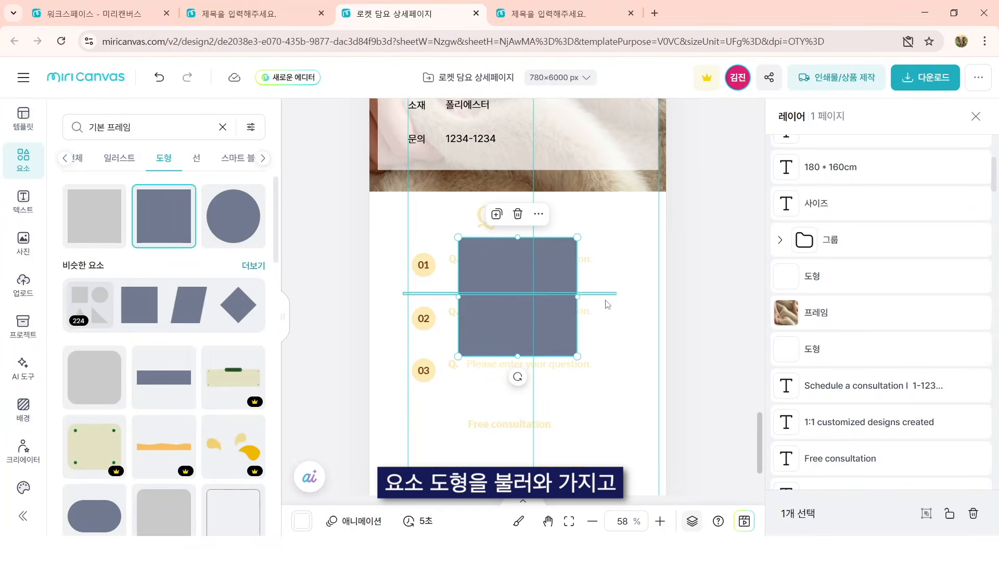
drag(512, 253, 412, 217)
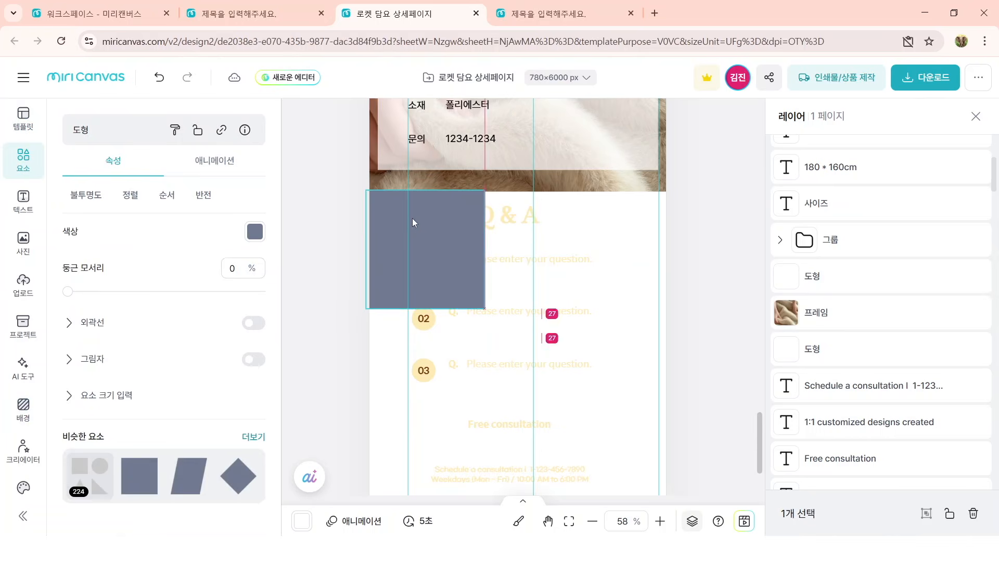
scroll(483, 278, down, 1)
scroll(481, 278, down, 4)
drag(483, 191, 632, 394)
drag(508, 370, 505, 461)
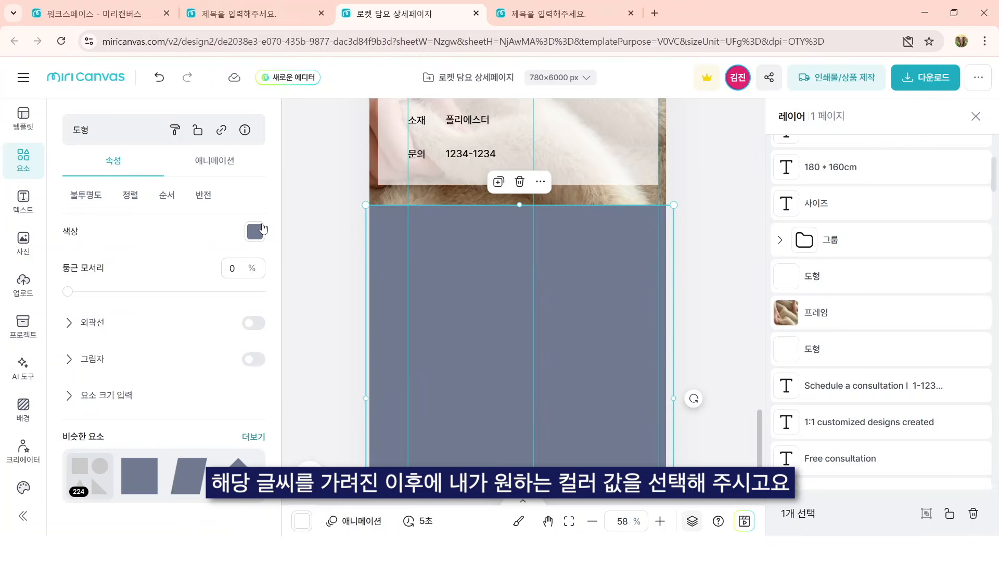
Step: Fill the rectangle covering the Q & A section with the reddish brown already used in the document
click(255, 231)
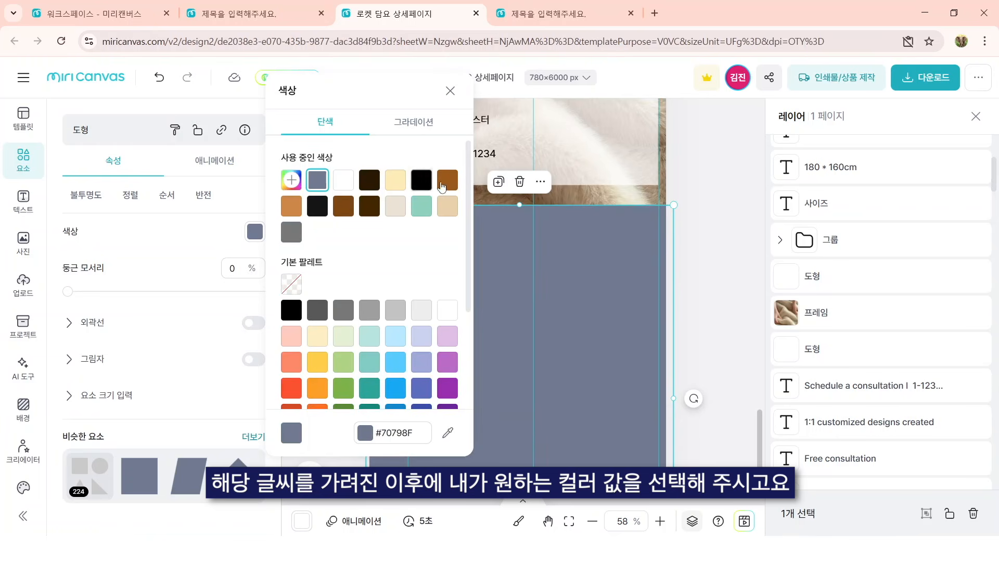
click(343, 206)
click(591, 278)
click(532, 286)
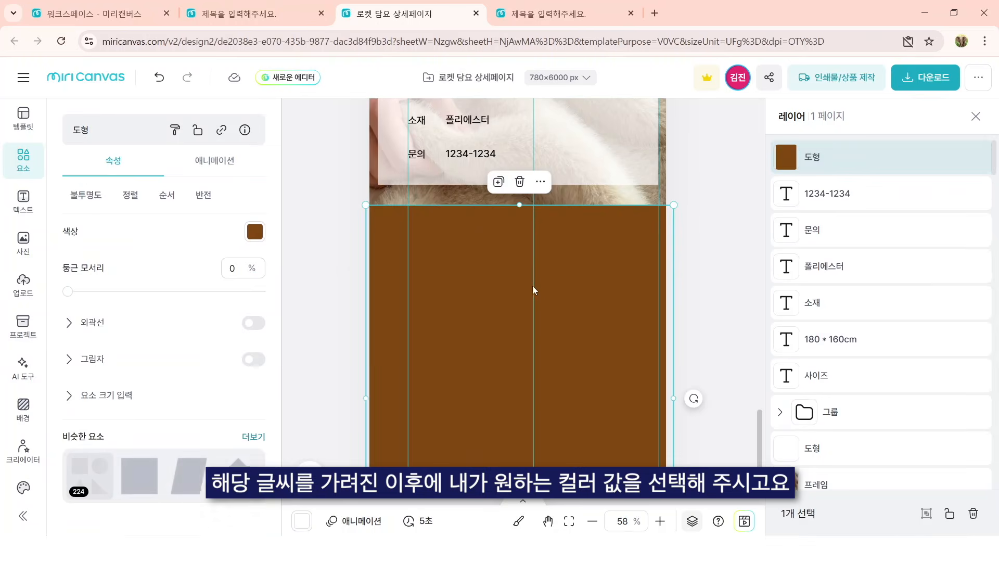
Step: Move the brown rectangle's layer beneath the Q & A content and send it to the very back (맨 뒤로 보내기)
right_click(595, 289)
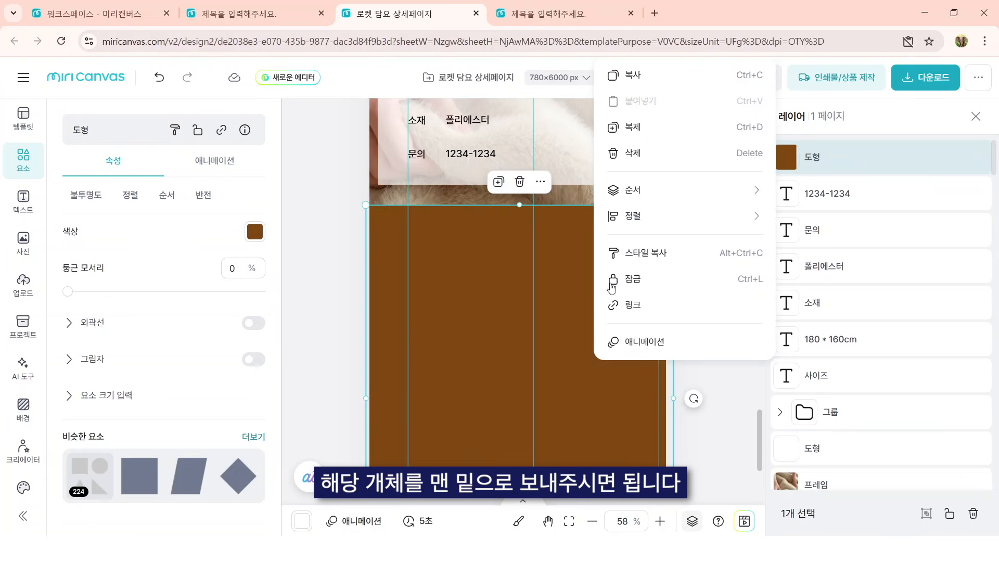
click(927, 167)
drag(882, 324, 884, 379)
right_click(640, 240)
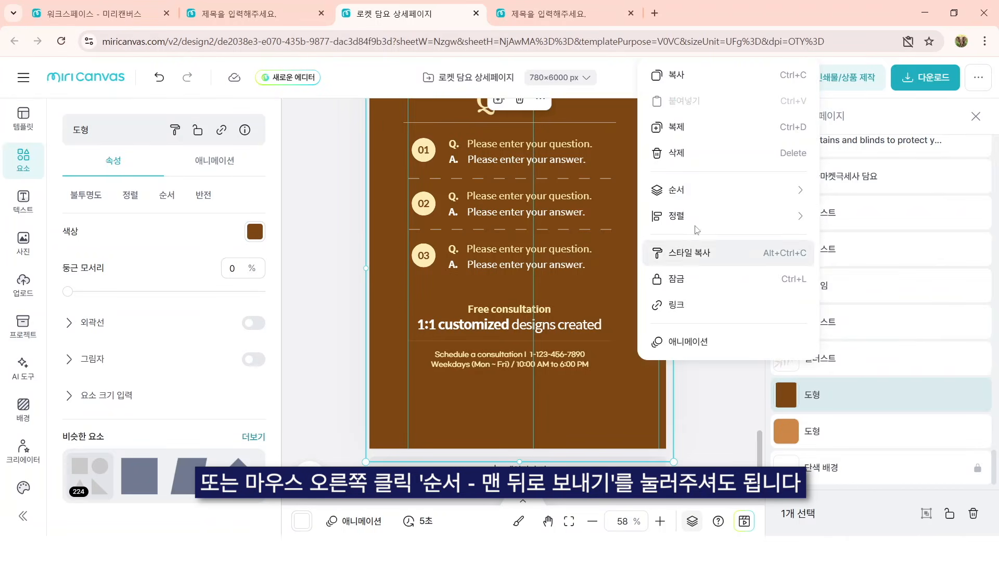
mouse_move(744, 198)
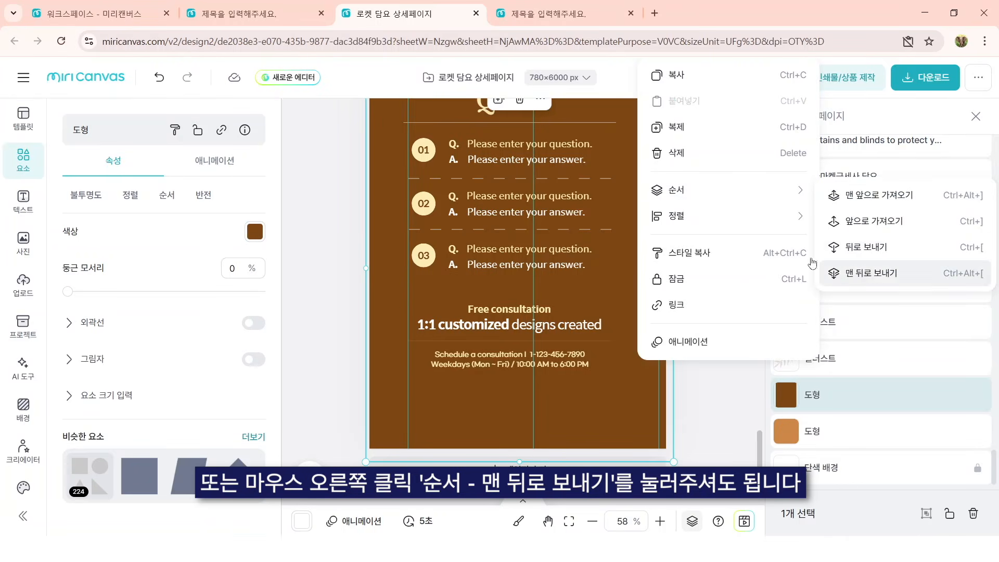
click(855, 274)
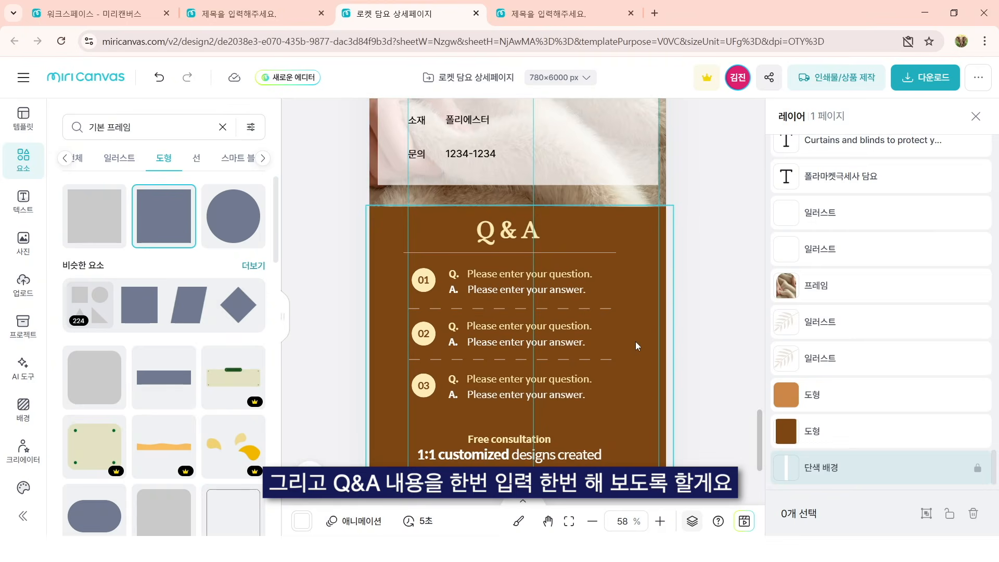
Step: Try selecting the Q & A content together with its brown background, move the rectangle and undo the move
scroll(635, 341, down, 1)
drag(695, 460, 422, 174)
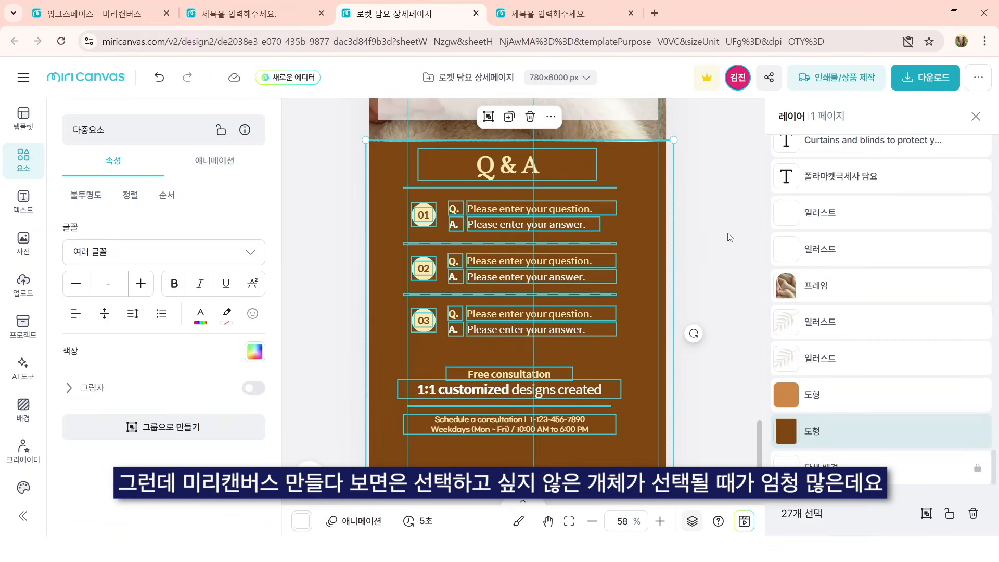
click(730, 238)
click(653, 215)
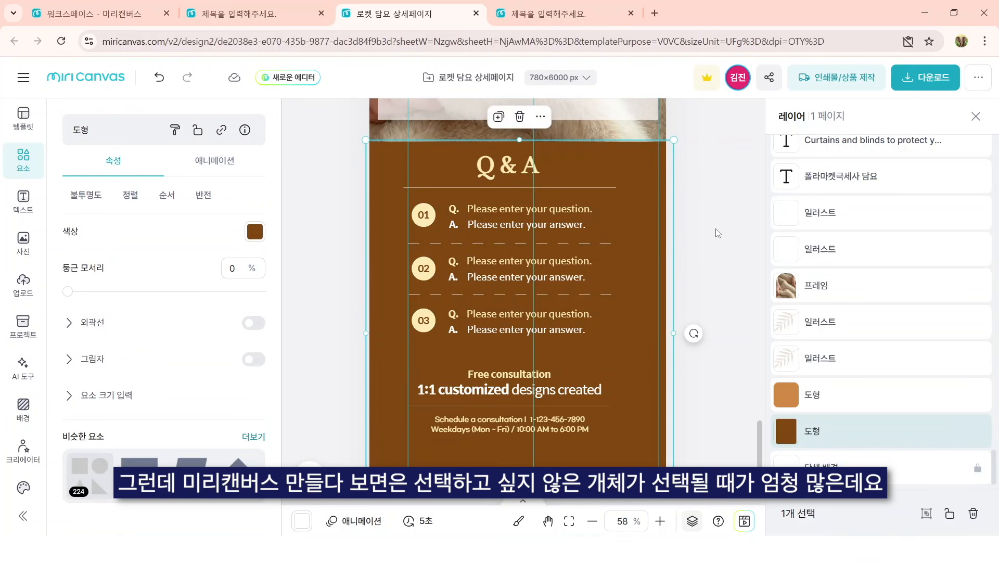
drag(607, 165, 648, 194)
key(ctrl+z)
Step: Lock the brown rectangle behind the Q & A content
click(198, 131)
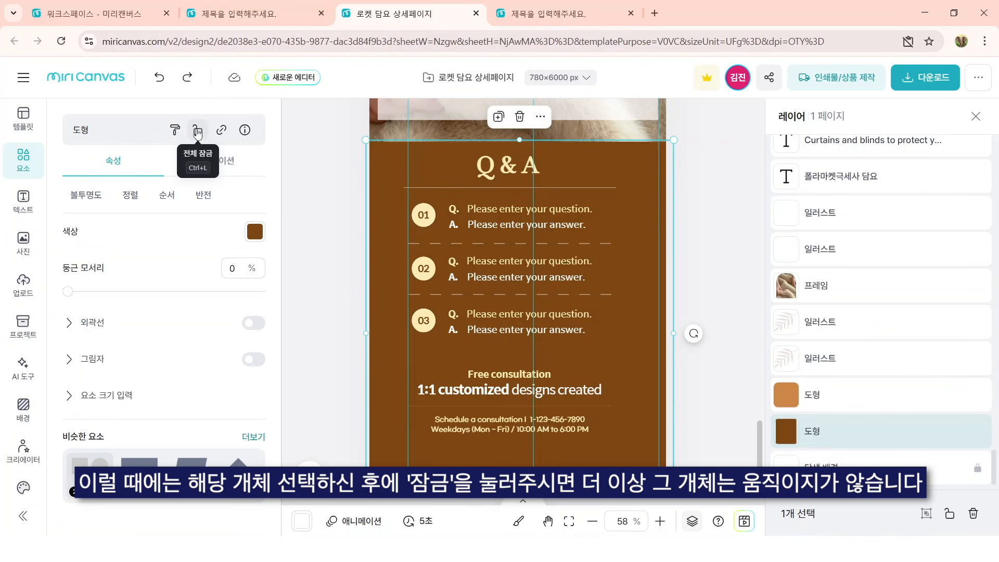
click(198, 131)
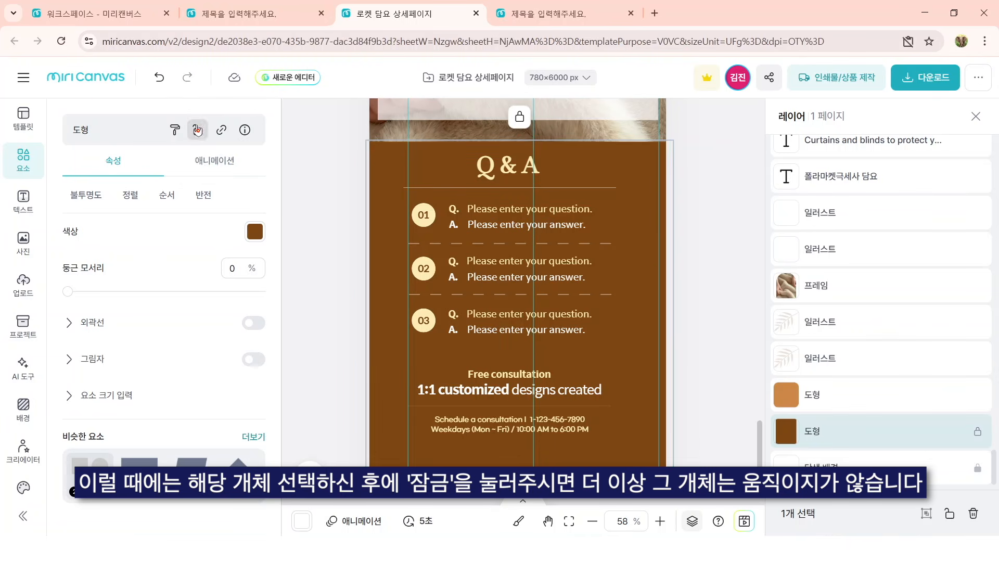
Step: Remove the Free consultation block and shift the Q & A title and its three questions slightly to the right
drag(501, 160, 385, 457)
click(629, 473)
drag(709, 374, 382, 145)
mouse_move(514, 172)
mouse_down()
mouse_move(525, 186)
mouse_move(524, 177)
mouse_up()
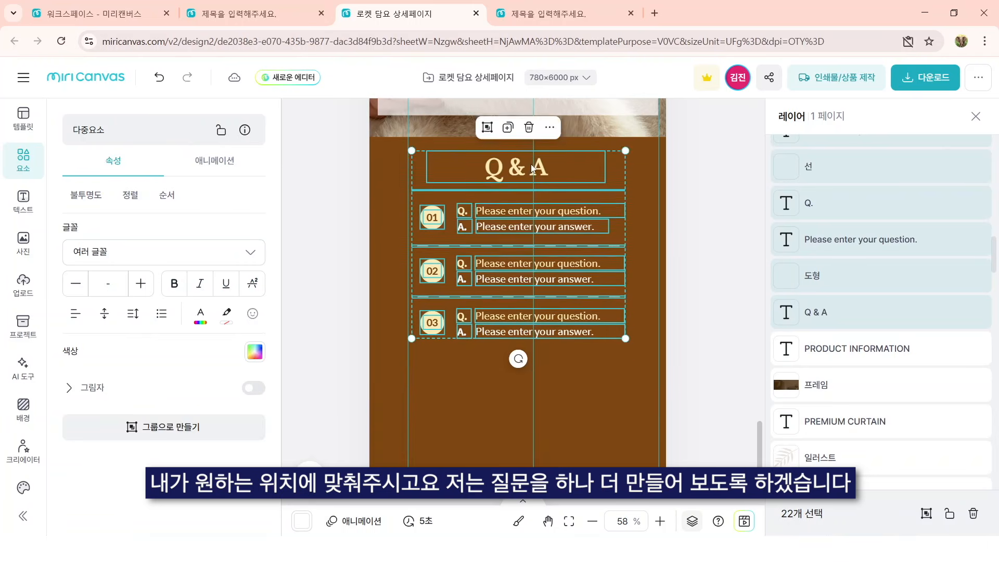
Step: Duplicate the 02 question row with its answer and dashed divider downward to make another row
scroll(532, 169, down, 1)
click(720, 292)
drag(713, 311, 398, 227)
drag(428, 266, 436, 324)
click(660, 281)
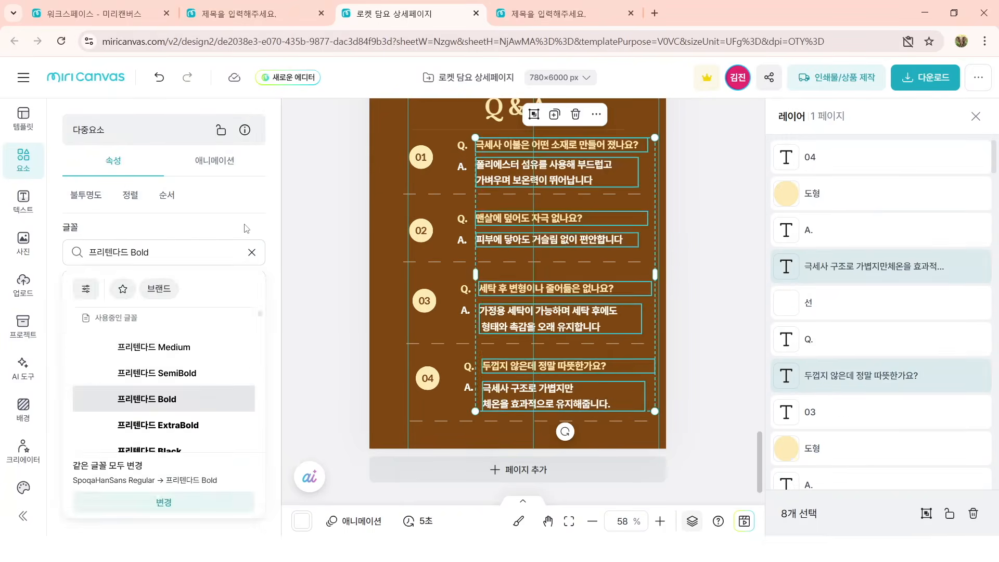
Step: Adjust the font size of the eight selected question and answer texts set in 프리텐다드 Bold
click(116, 279)
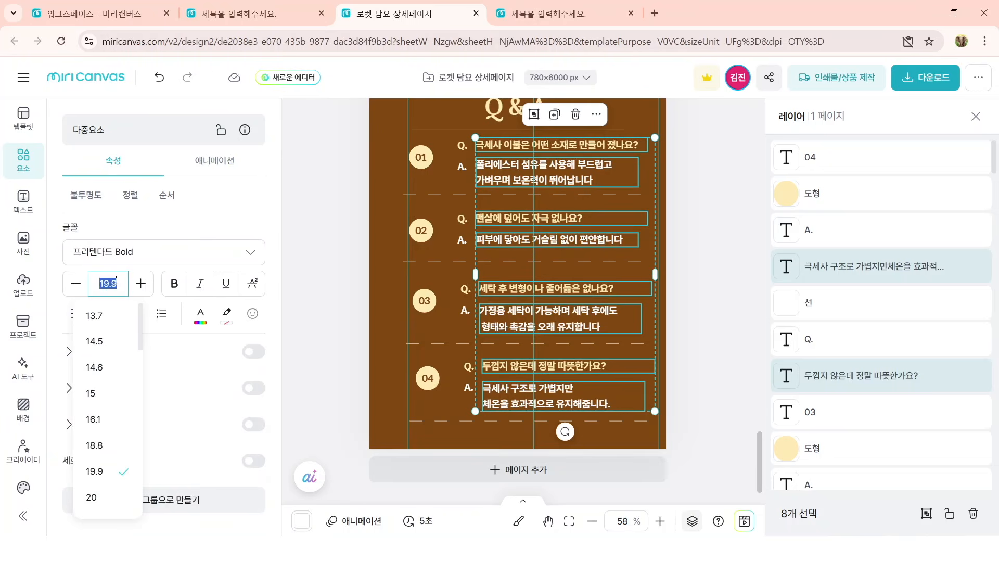
key(Return)
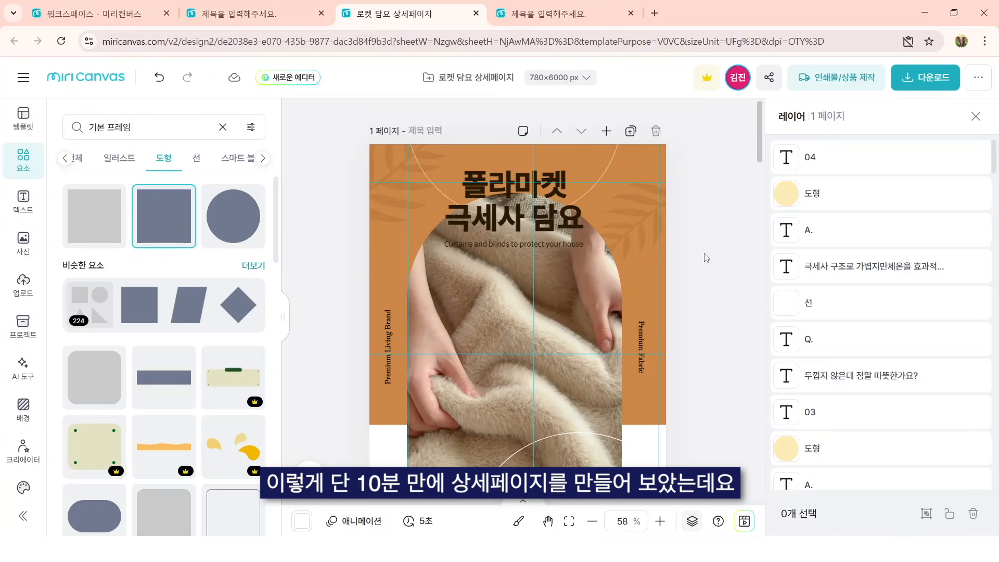
Step: Review the finished detail page from the cover through the feature grid to the Soft & Warm blanket section
scroll(706, 258, down, 16)
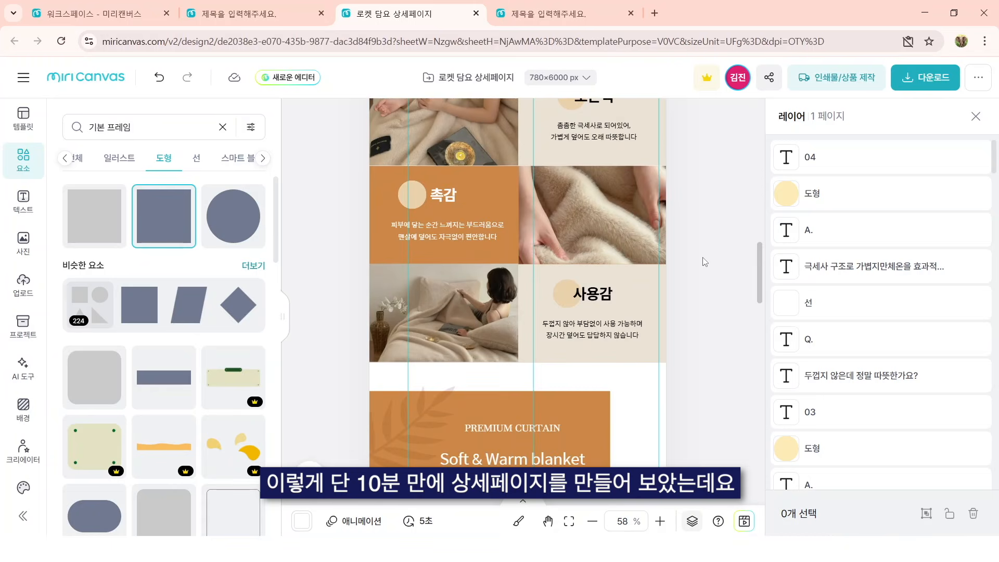
scroll(704, 262, down, 6)
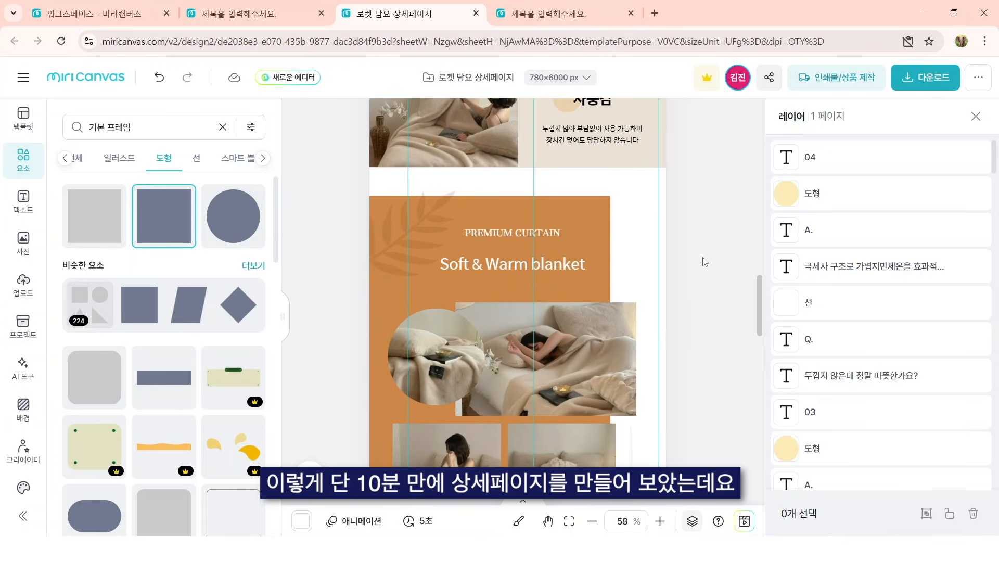
scroll(704, 261, down, 3)
scroll(697, 268, up, 7)
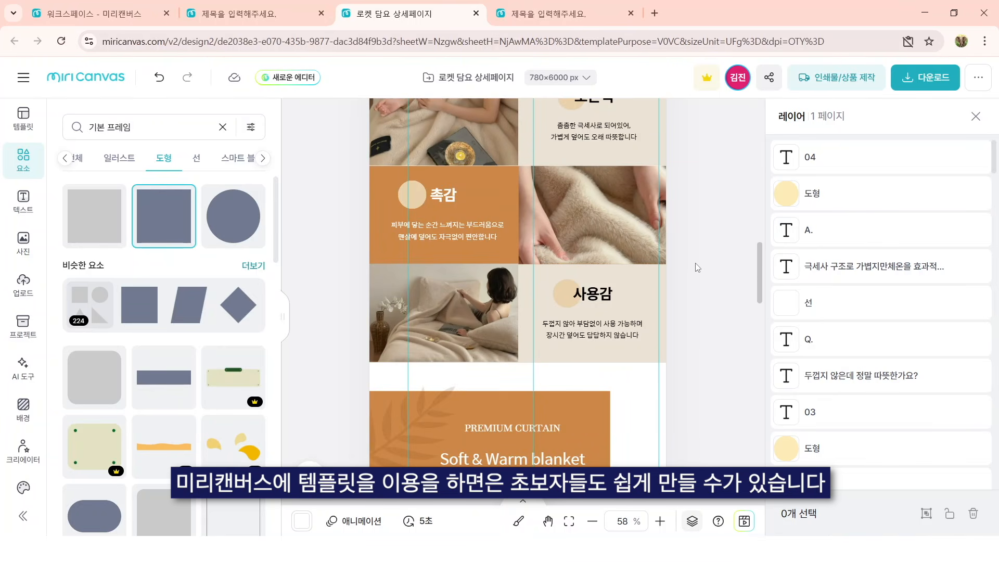
scroll(698, 267, down, 1)
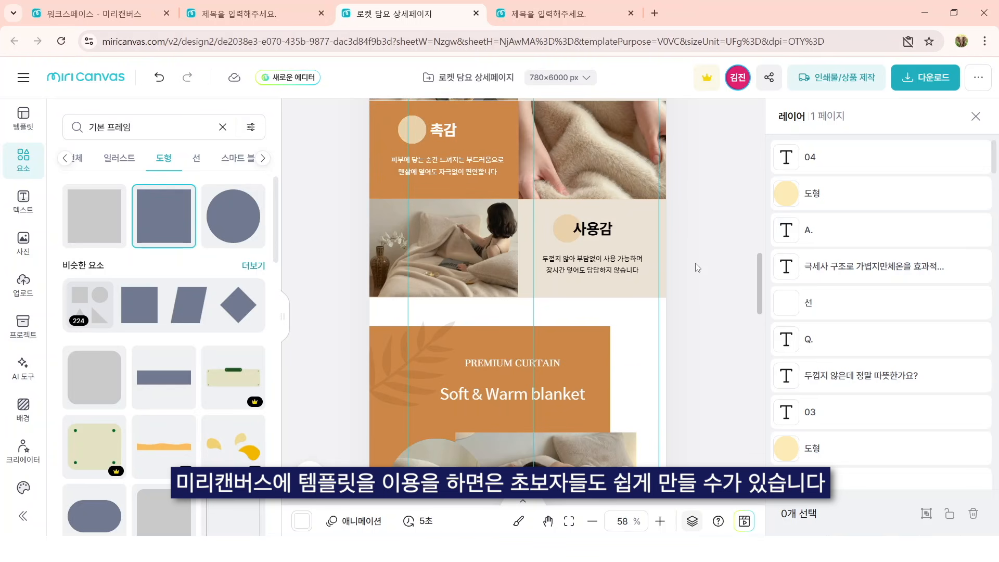
scroll(697, 267, down, 1)
scroll(697, 268, down, 3)
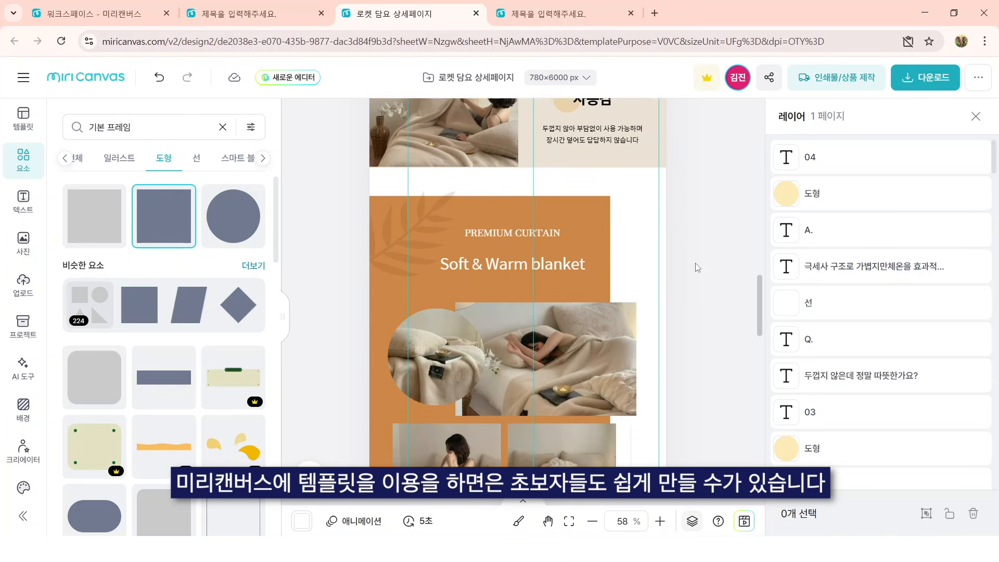